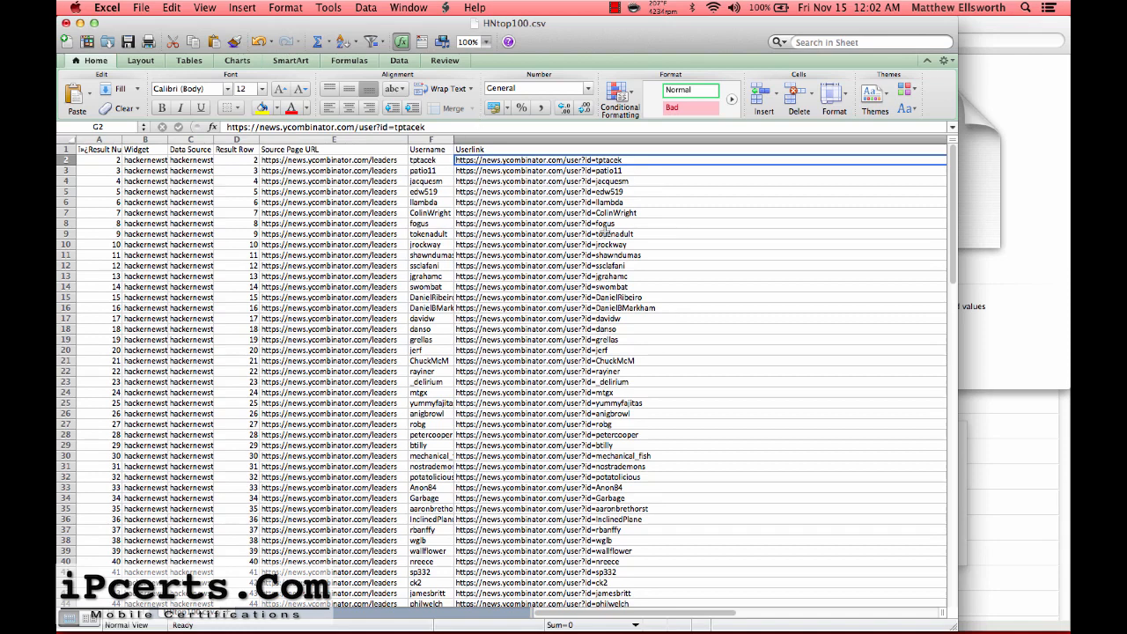
Copy the first user's profile URL from cell G2 of the Userlink column in HNtop100.csv
left_click(578, 174)
left_click(574, 159)
key("super+c")
scroll(641, 235, "right", 6)
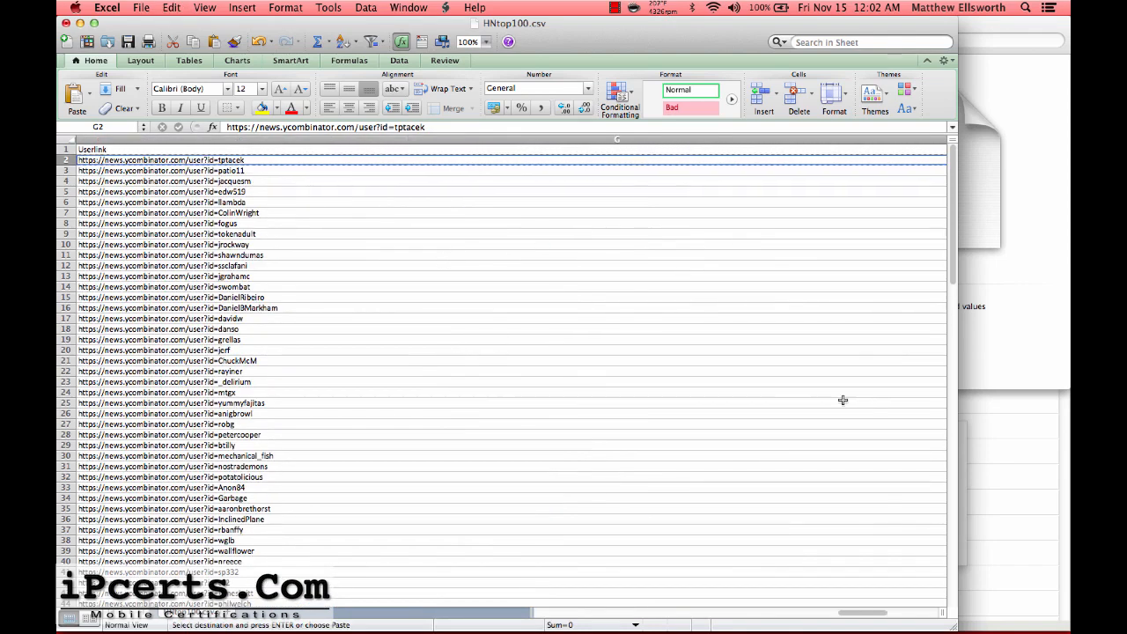
Switch to import.io, close the hackernewstop100 data set and start a new Crawler data source
left_click(988, 457)
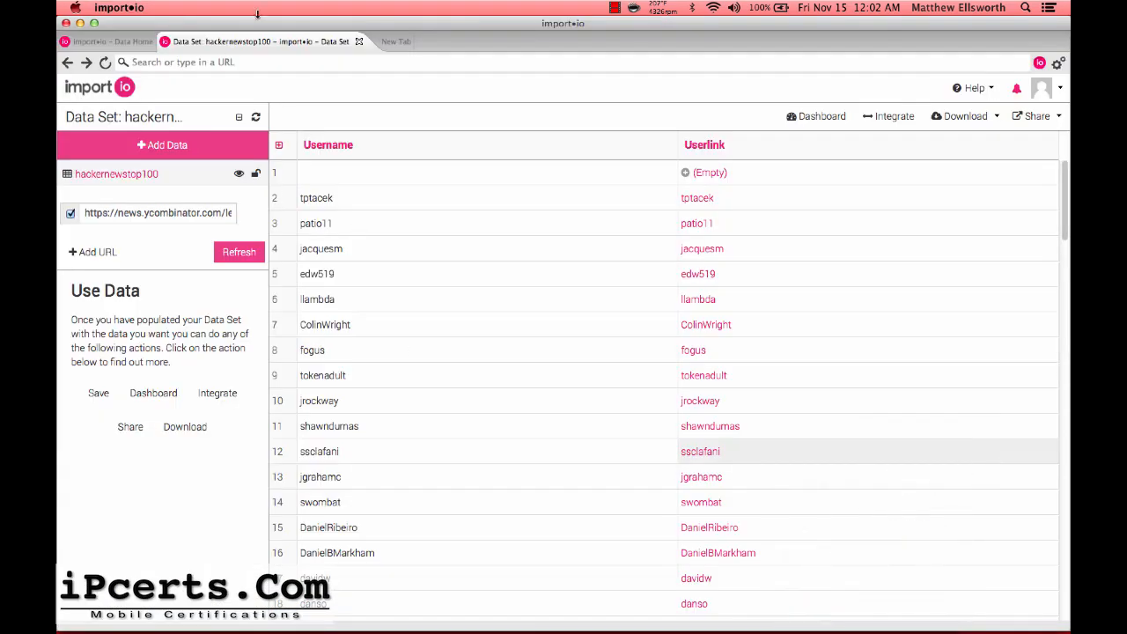
left_click(359, 41)
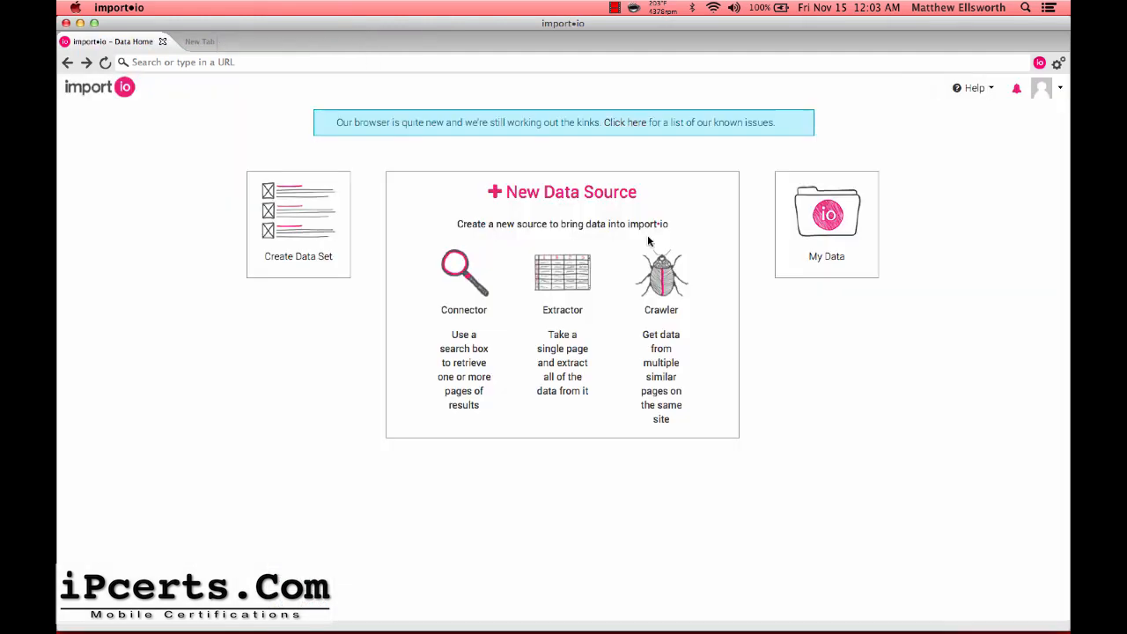
left_click(652, 288)
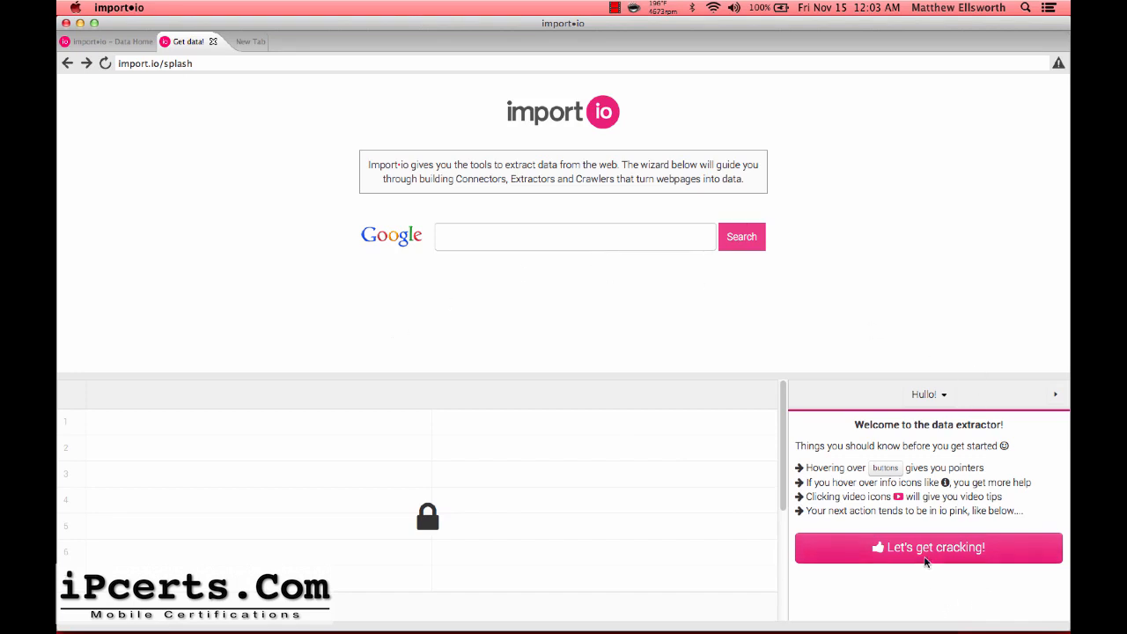
Load news.ycombinator.com in the extractor's browser and start the data extraction wizard
double_click(255, 64)
left_click(256, 64)
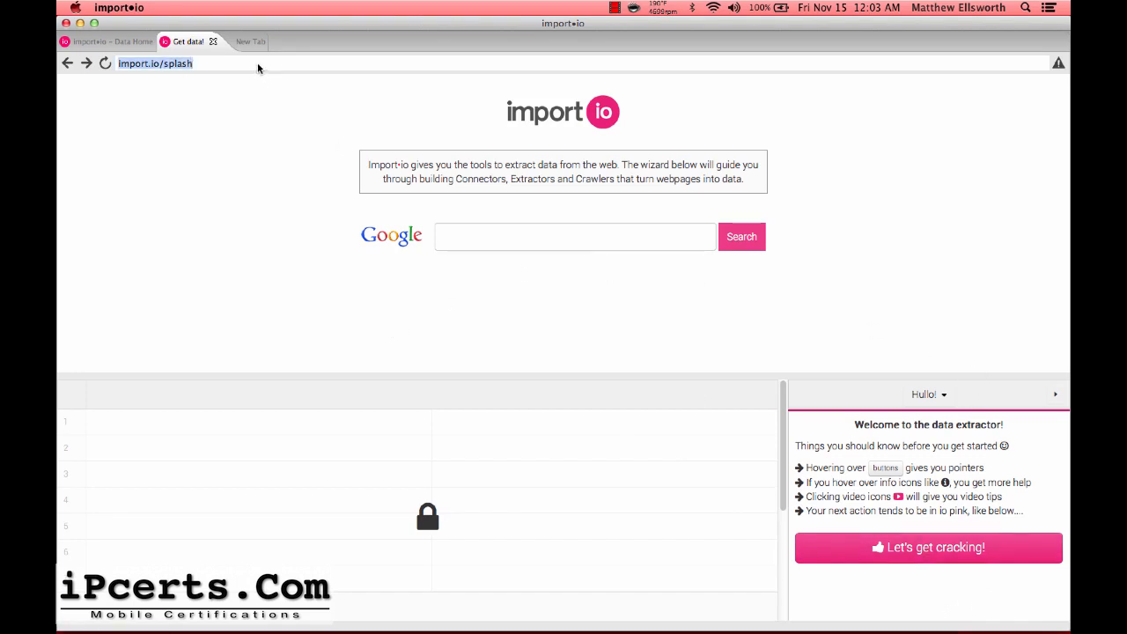
type("news.")
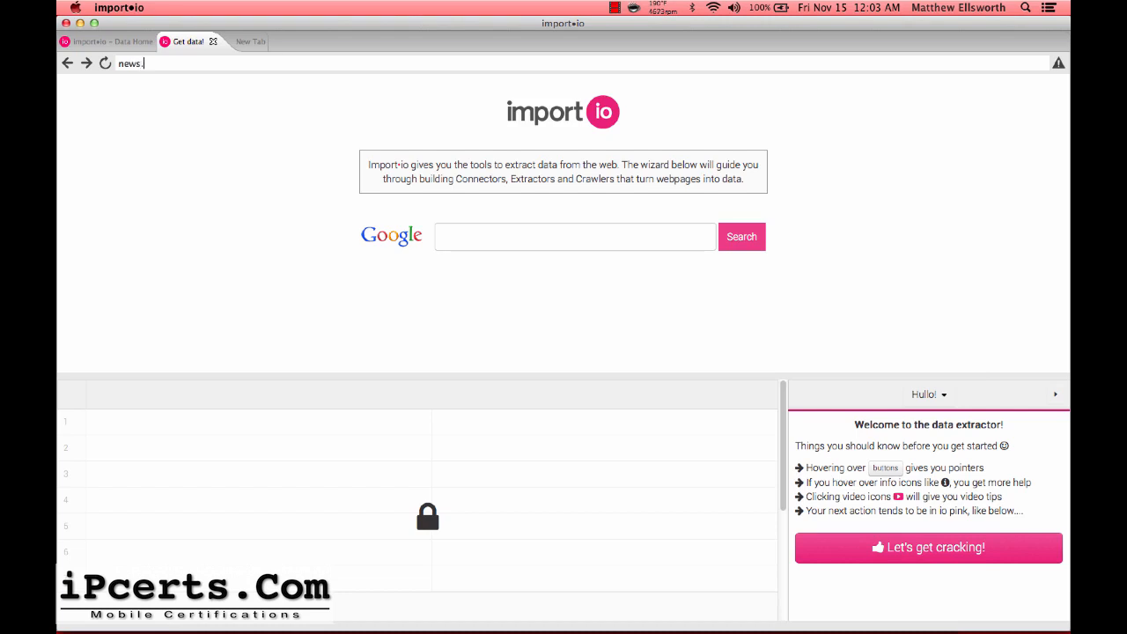
type("ycombinator.com")
key("Return")
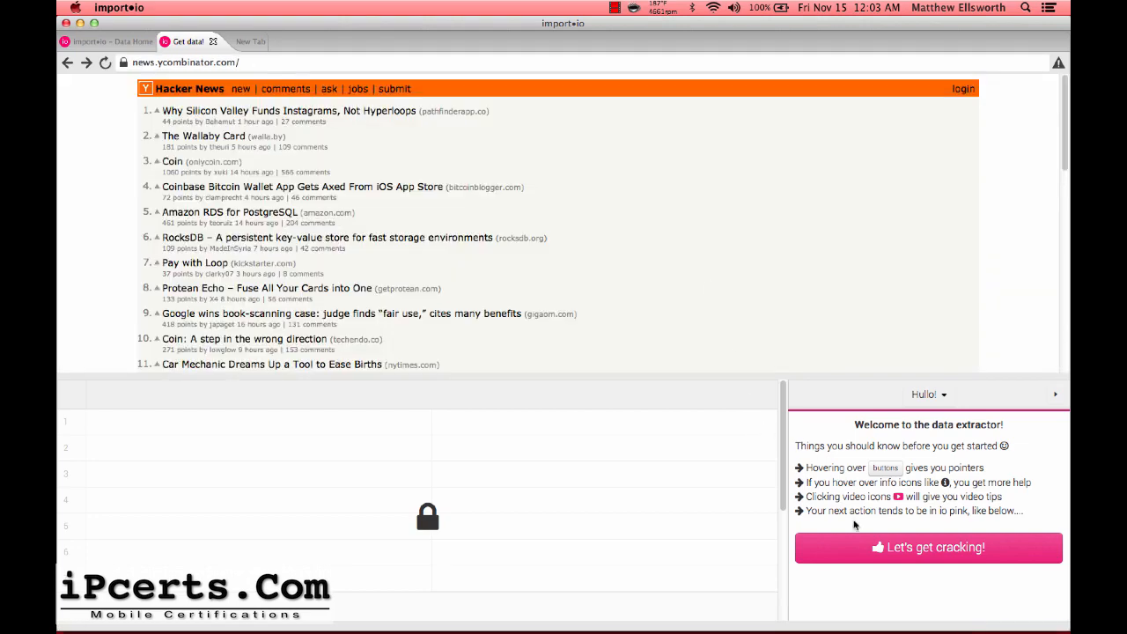
left_click(855, 545)
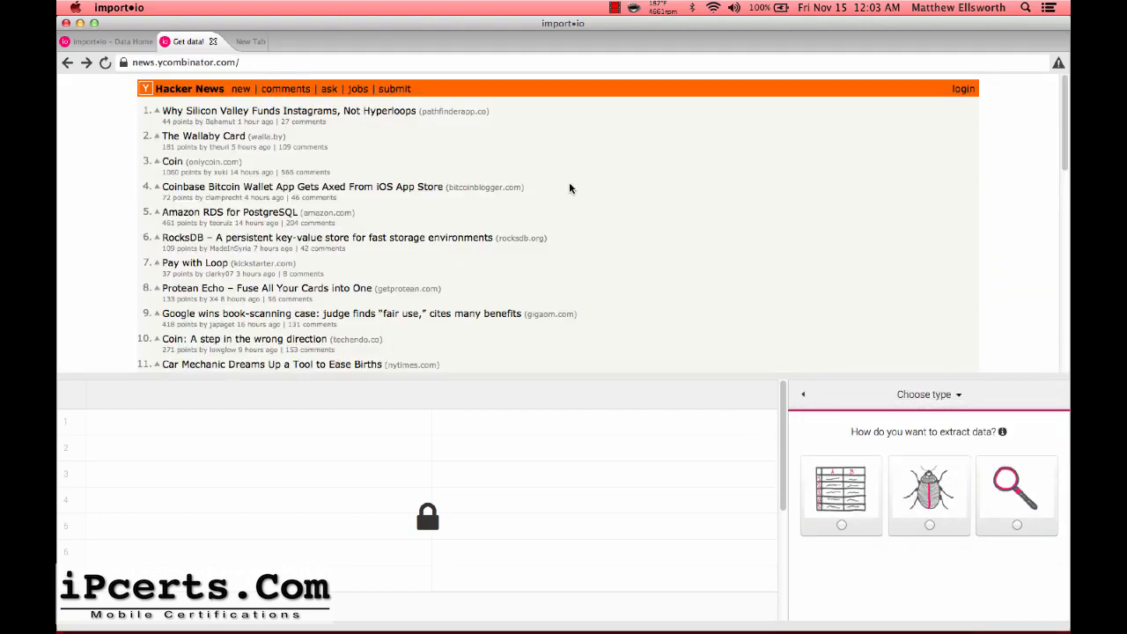
Navigate through the Hacker News lists and leaders pages to the submissions of the top-ranked user
scroll(633, 164, "down", 10)
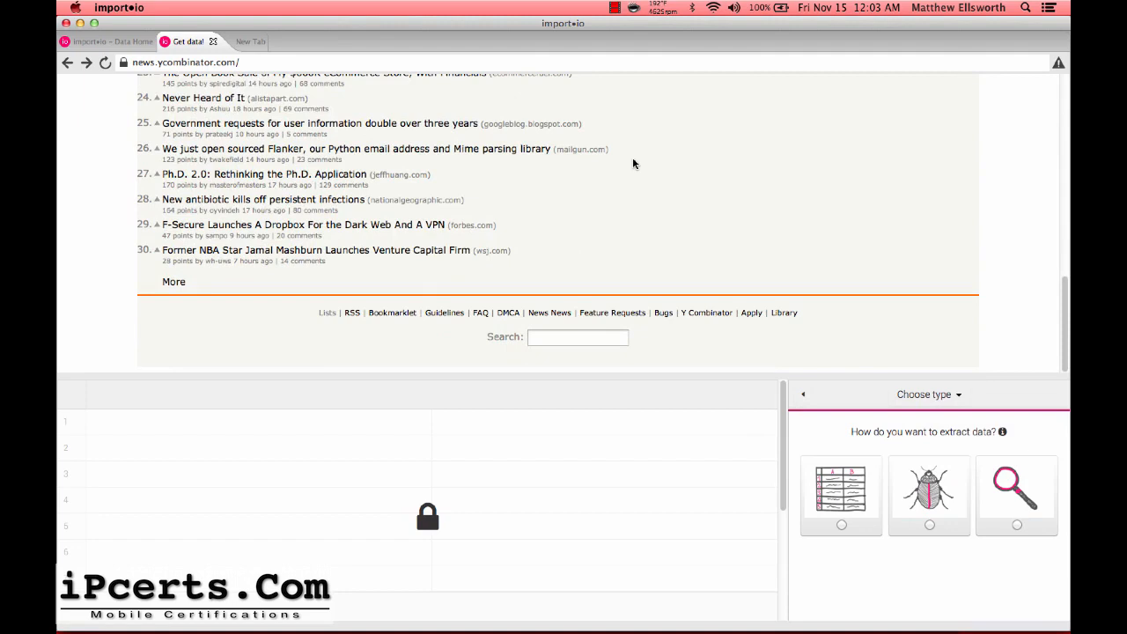
left_click(327, 313)
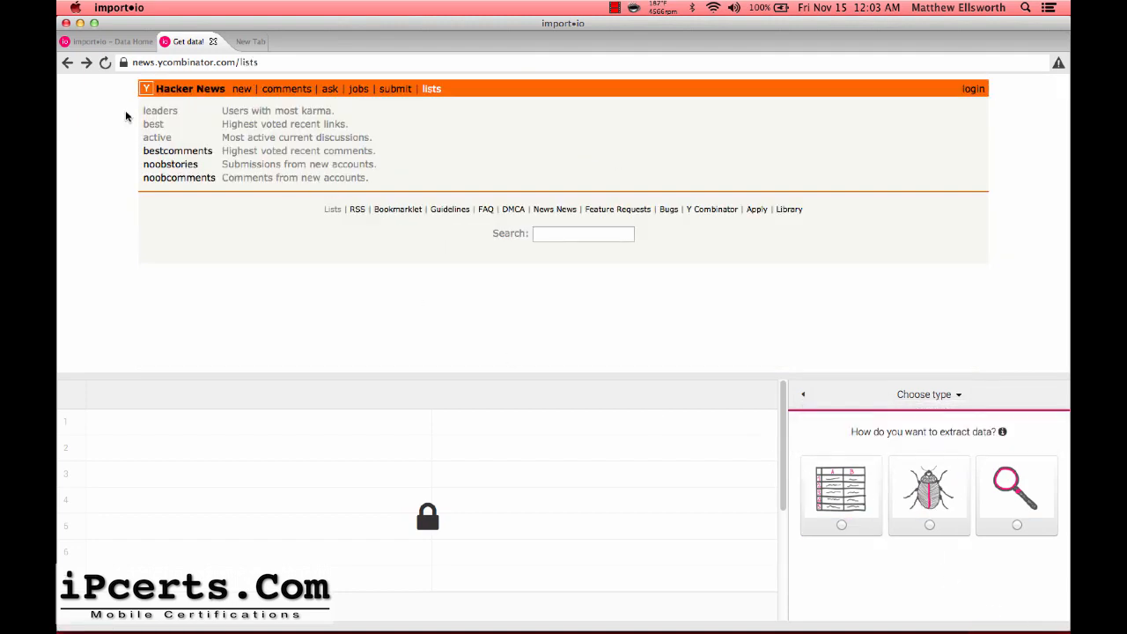
left_click(160, 110)
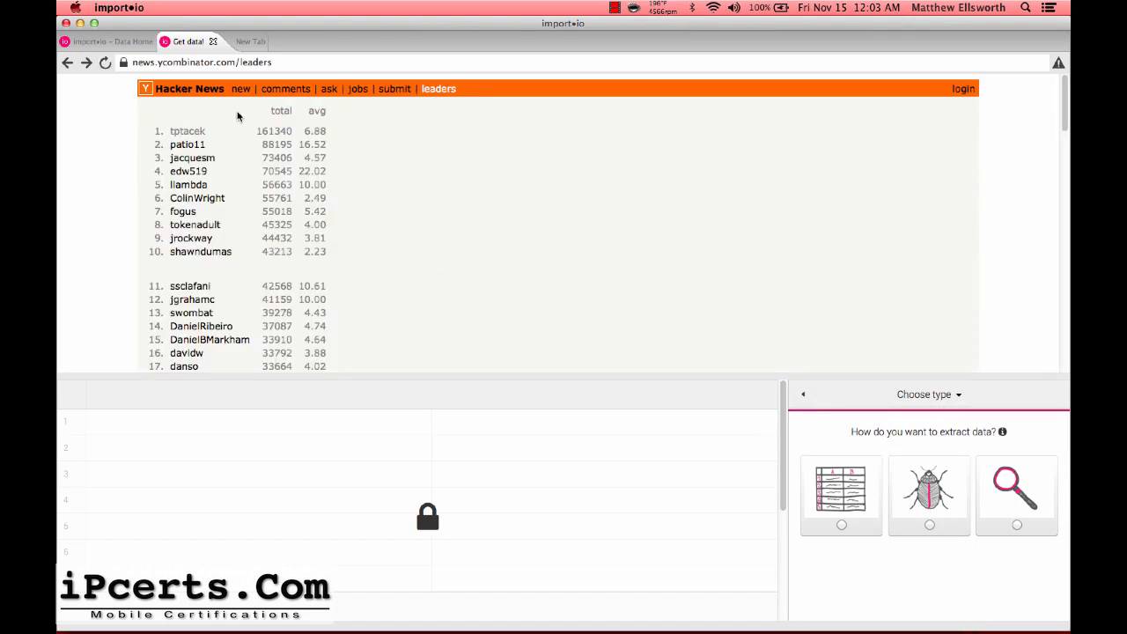
left_click(180, 133)
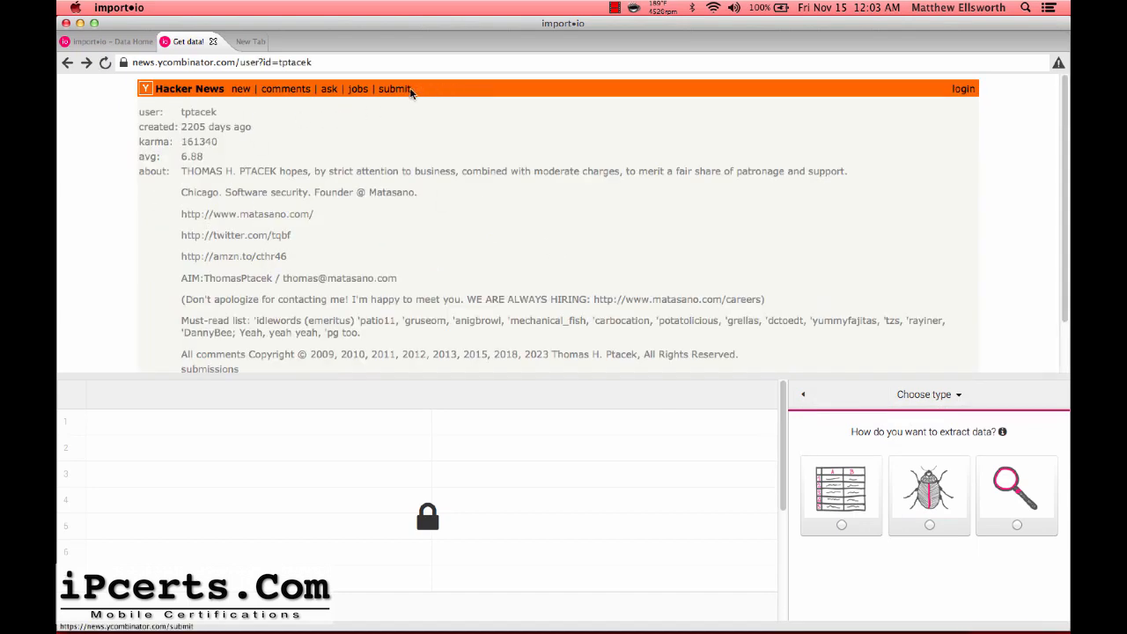
scroll(396, 89, "down", 2)
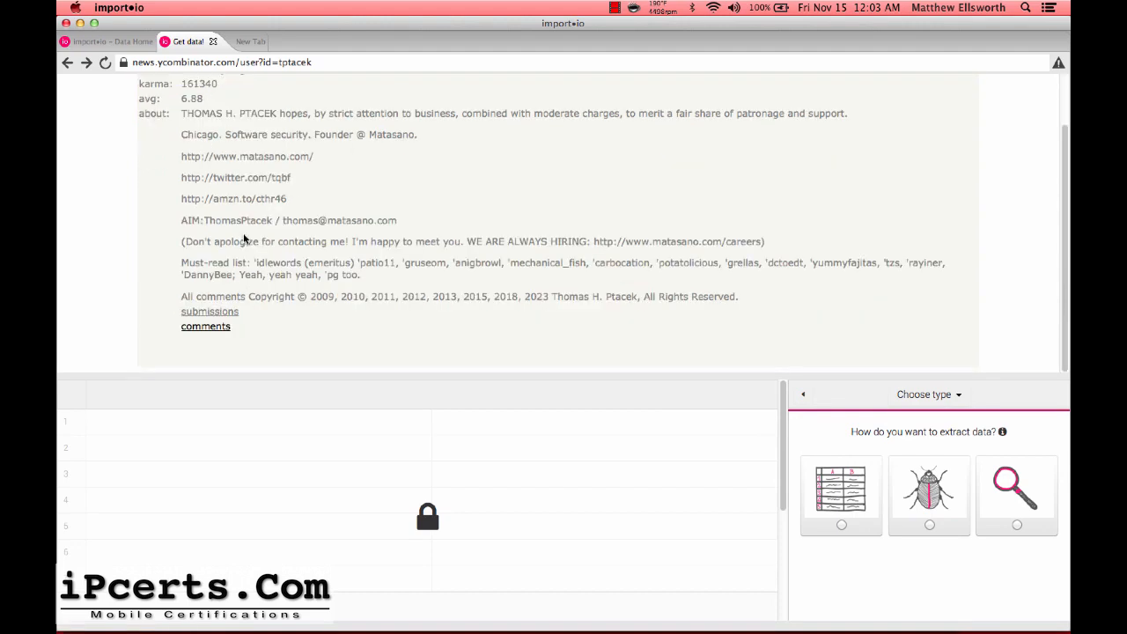
left_click(217, 313)
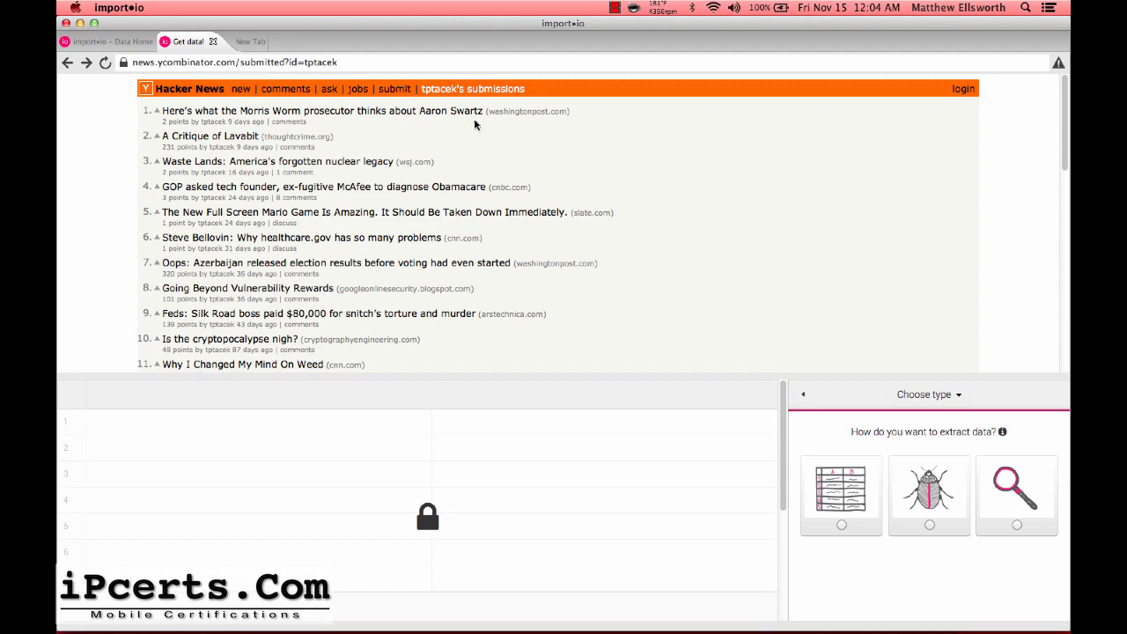
Set up a crawler with multiple rows per page, detect the optimal settings and confirm that the submissions are still displayed
left_click(929, 525)
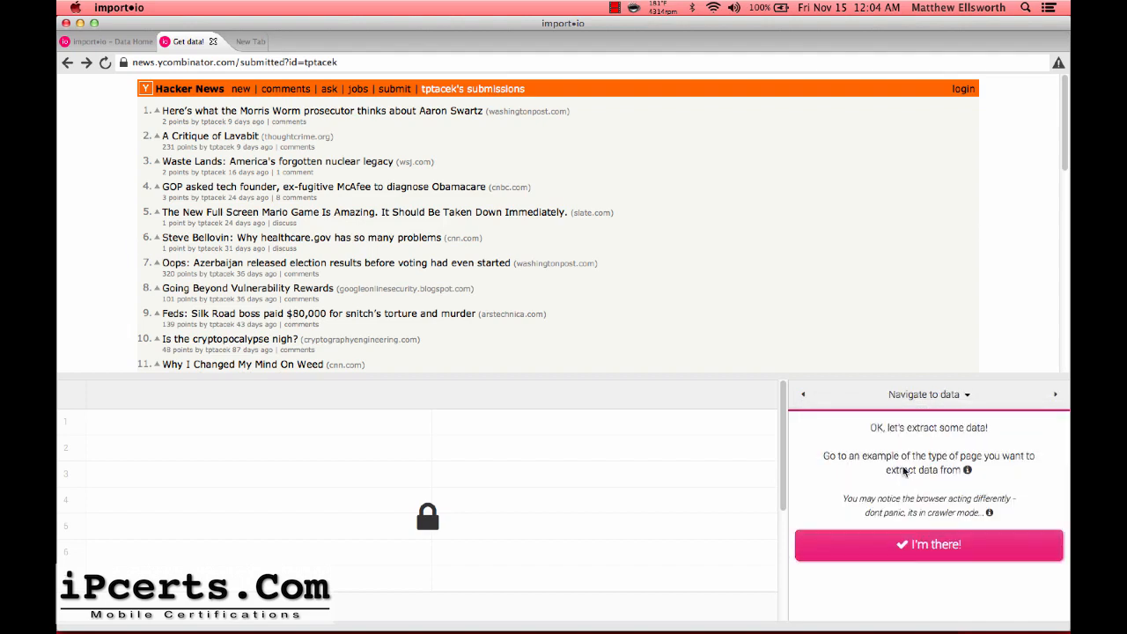
left_click(886, 542)
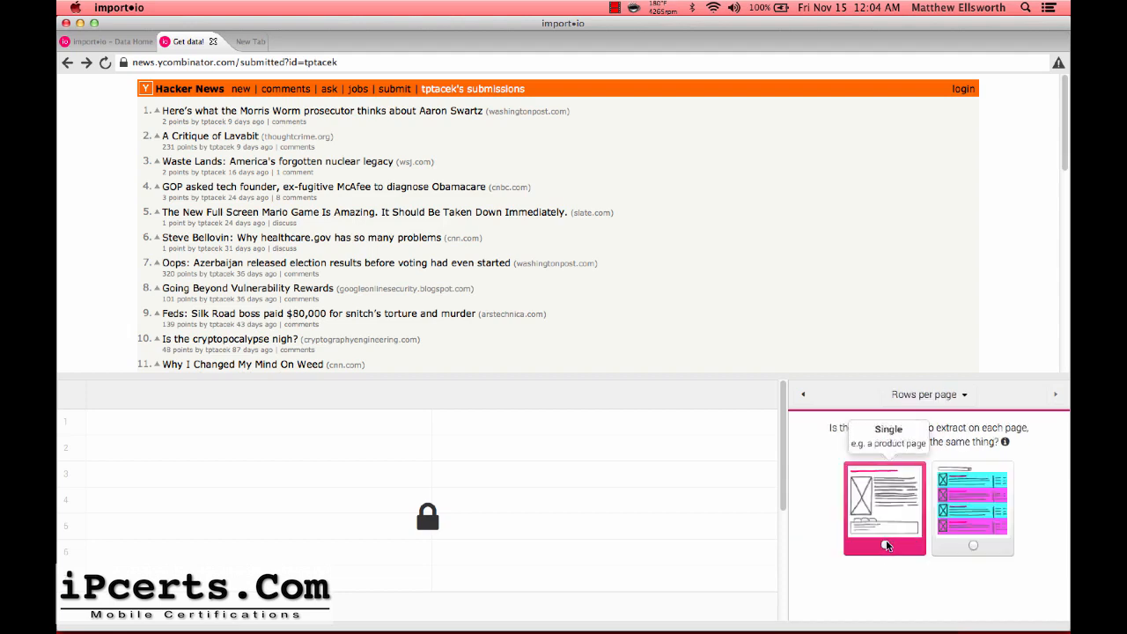
left_click(972, 494)
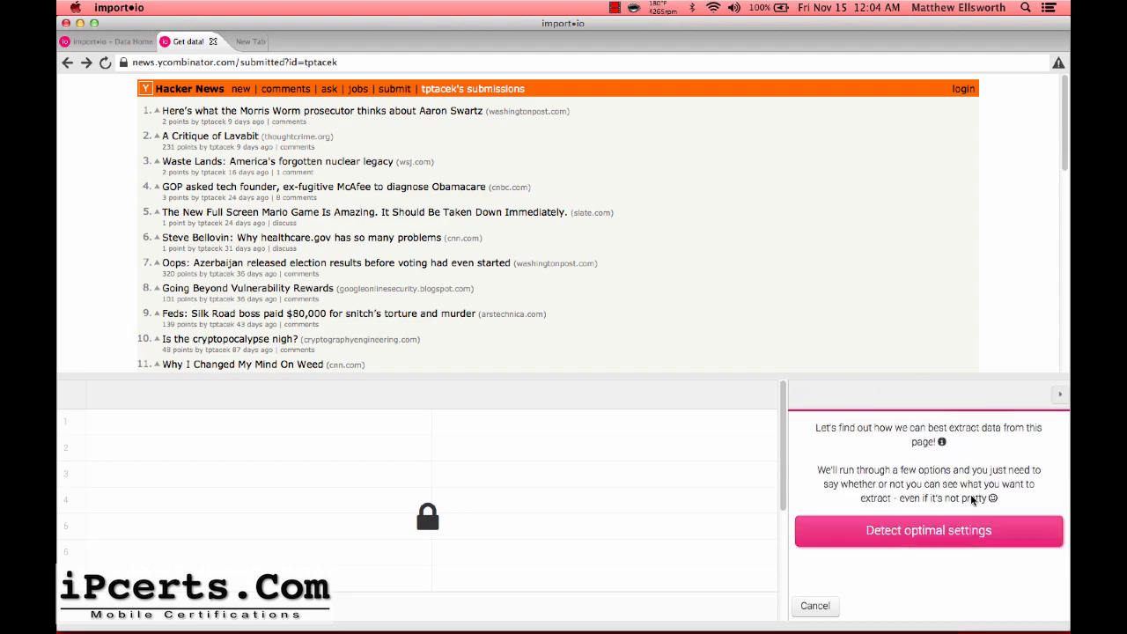
left_click(908, 532)
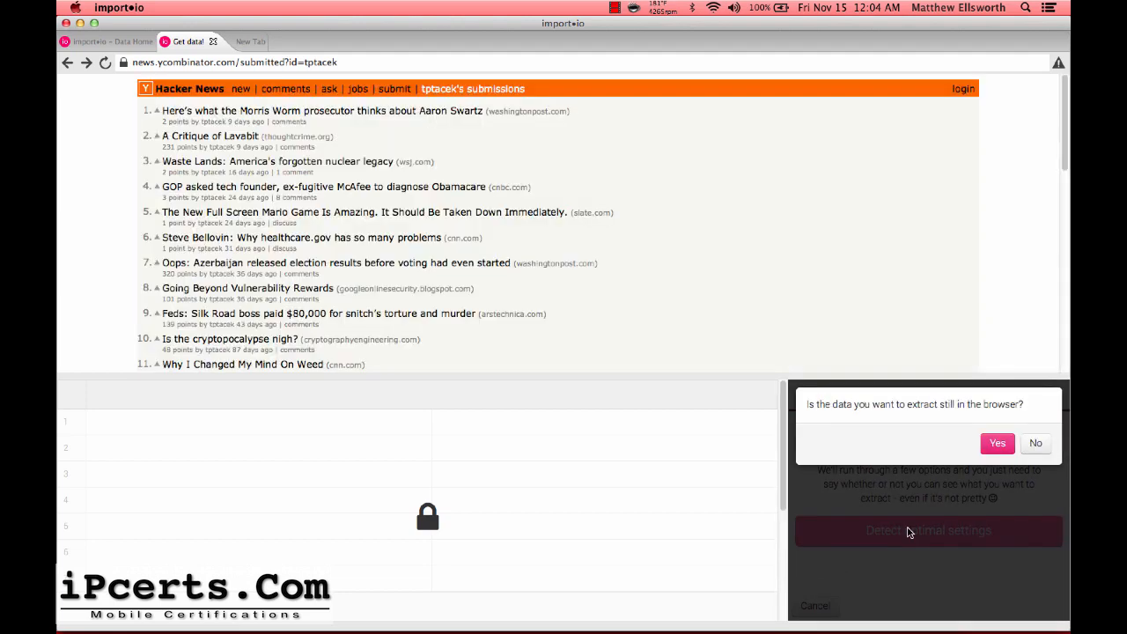
left_click(997, 443)
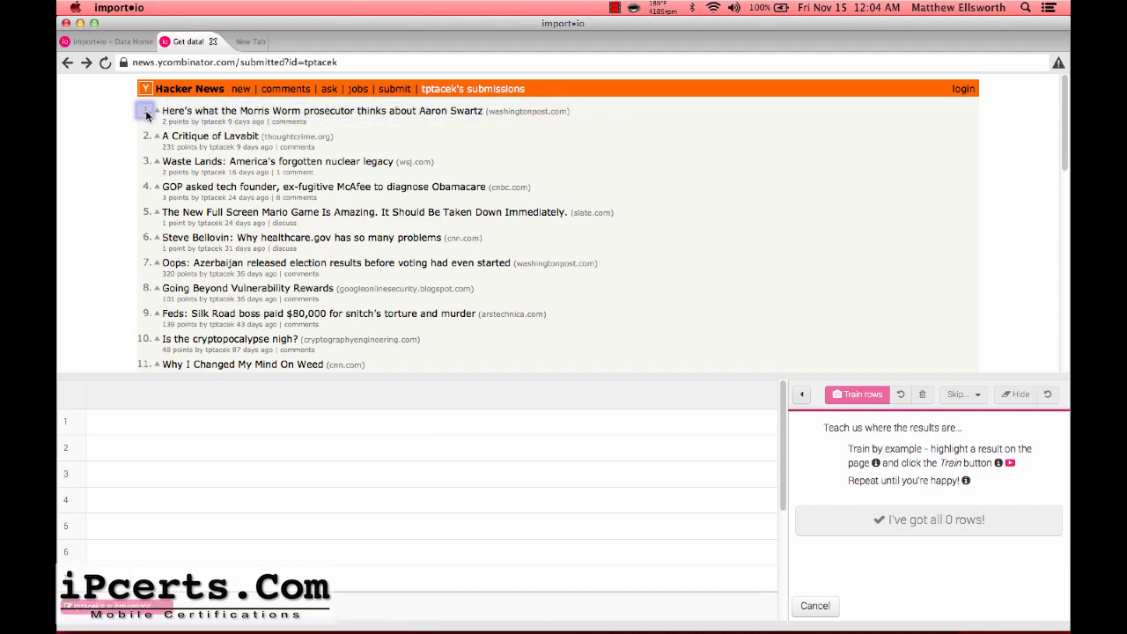
Train the rows using the first and second submissions as examples, check the matched results and accept all rows
left_click_drag(146, 115, 313, 126)
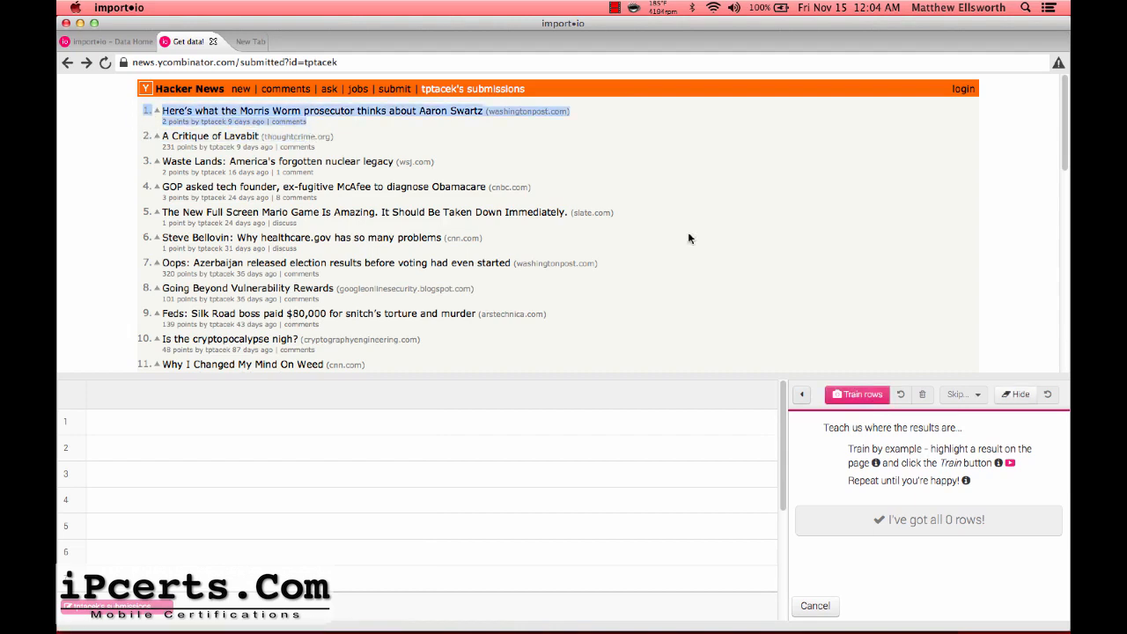
left_click(859, 394)
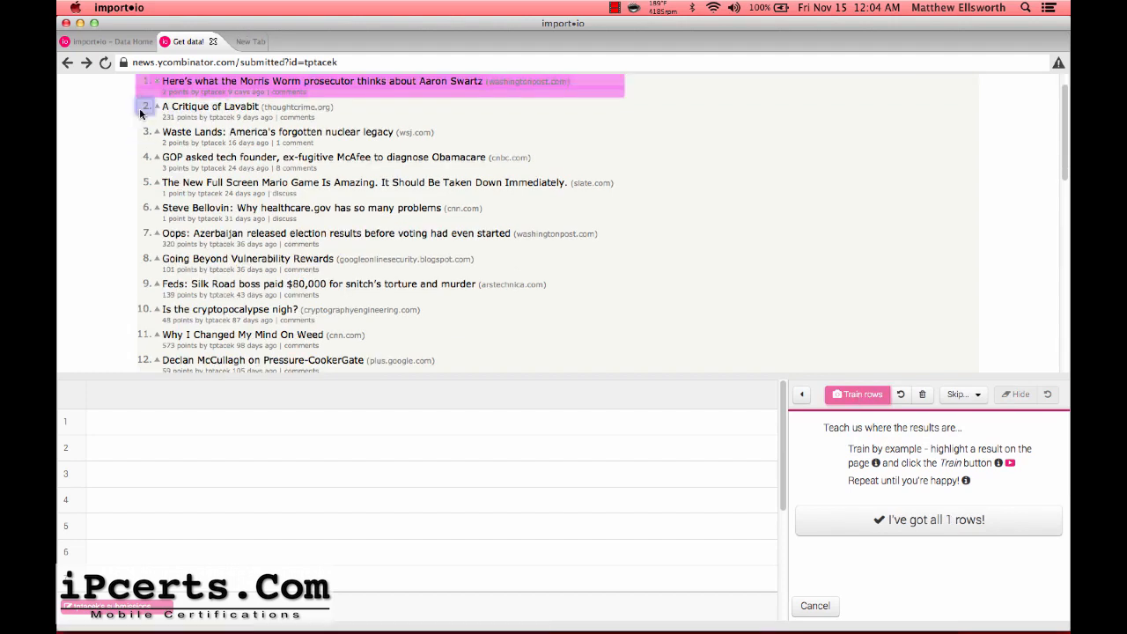
left_click_drag(140, 106, 317, 112)
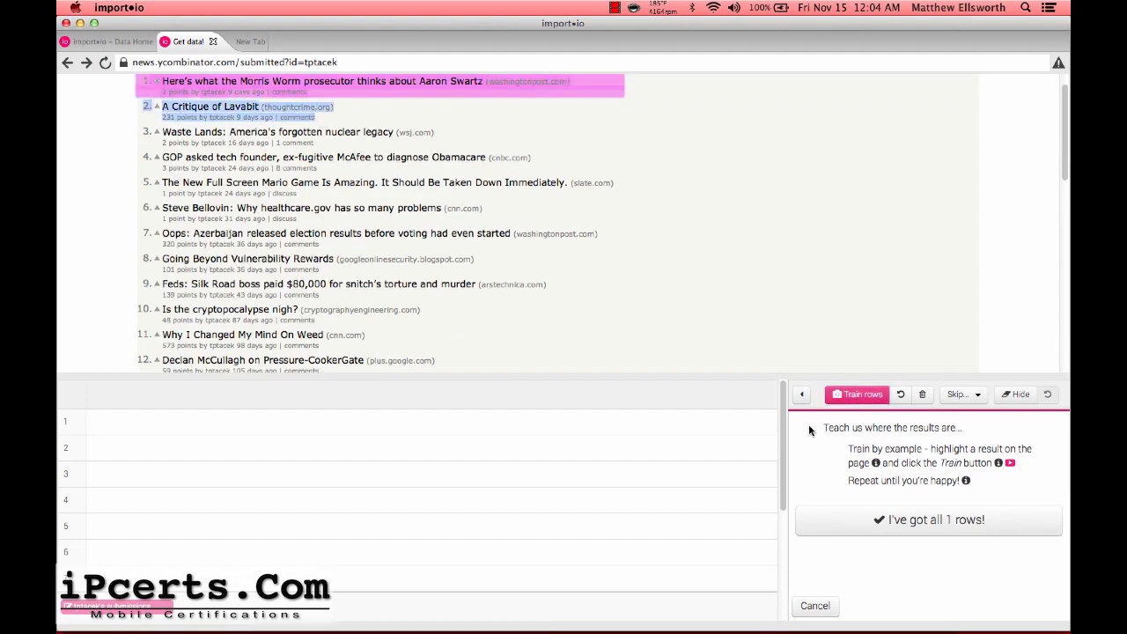
left_click(861, 394)
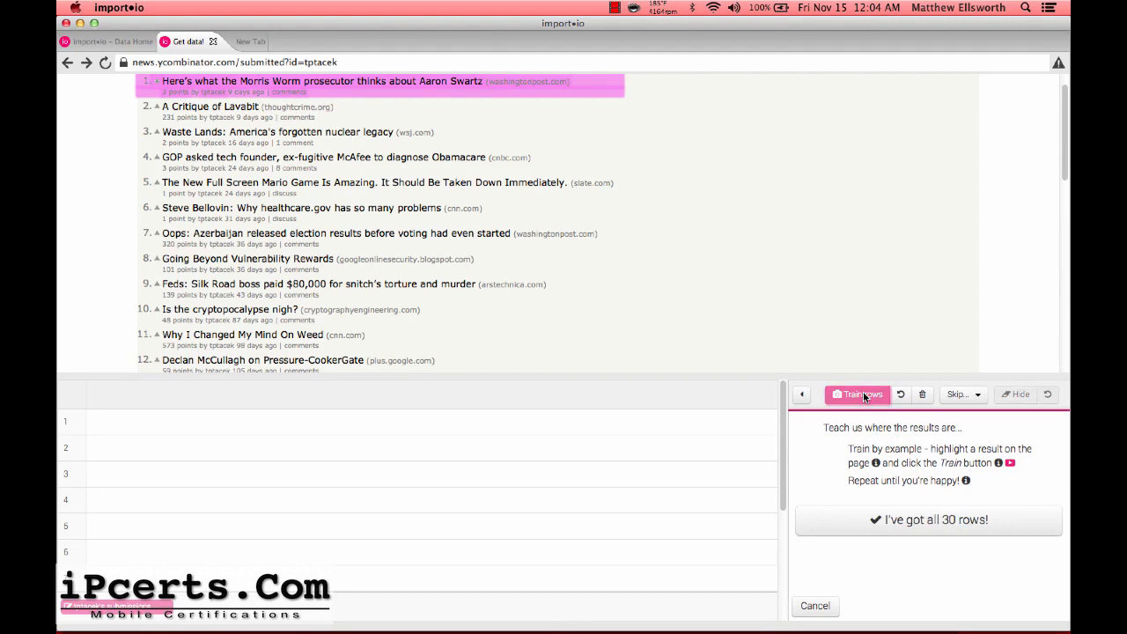
scroll(505, 206, "down", 10)
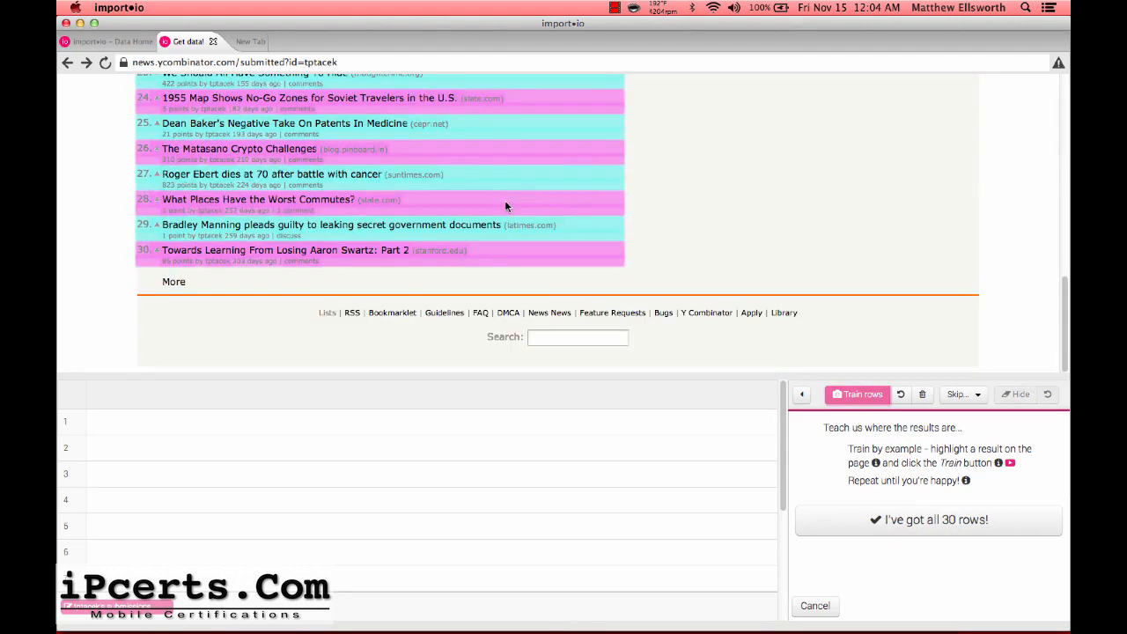
left_click(891, 518)
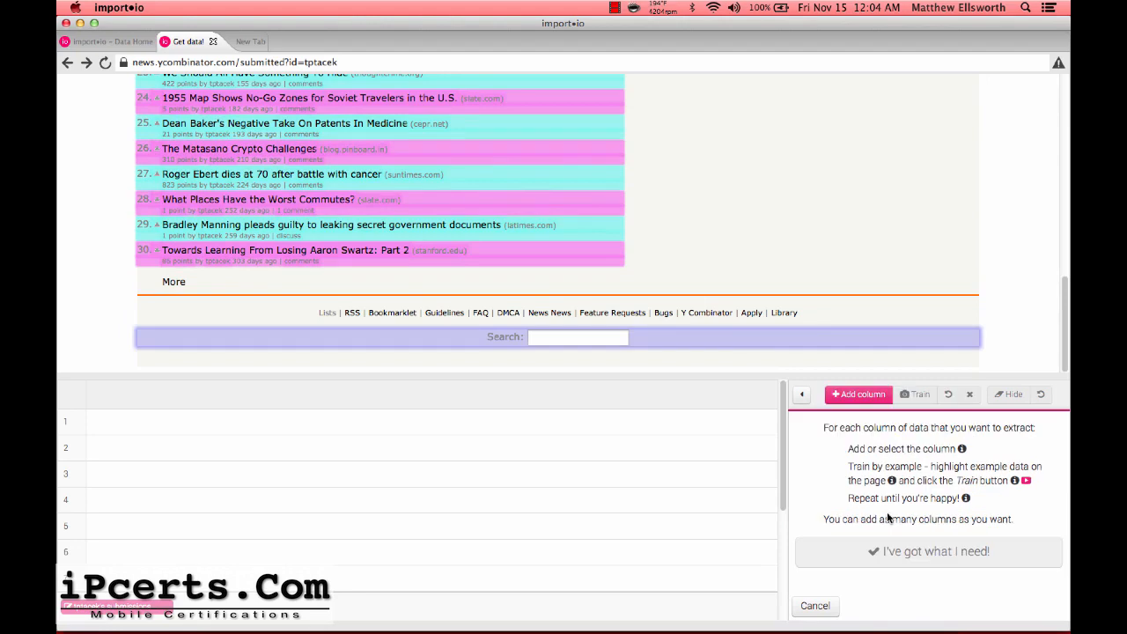
Add a Text column named titletext and train it with the first submission's title
scroll(786, 288, "up", 10)
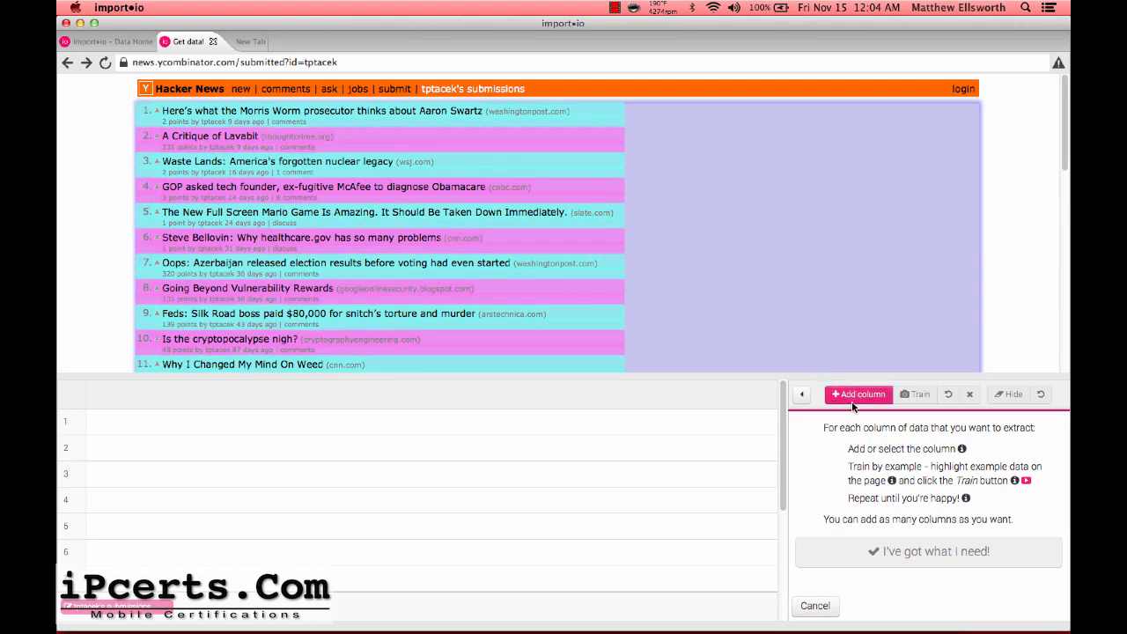
left_click(851, 396)
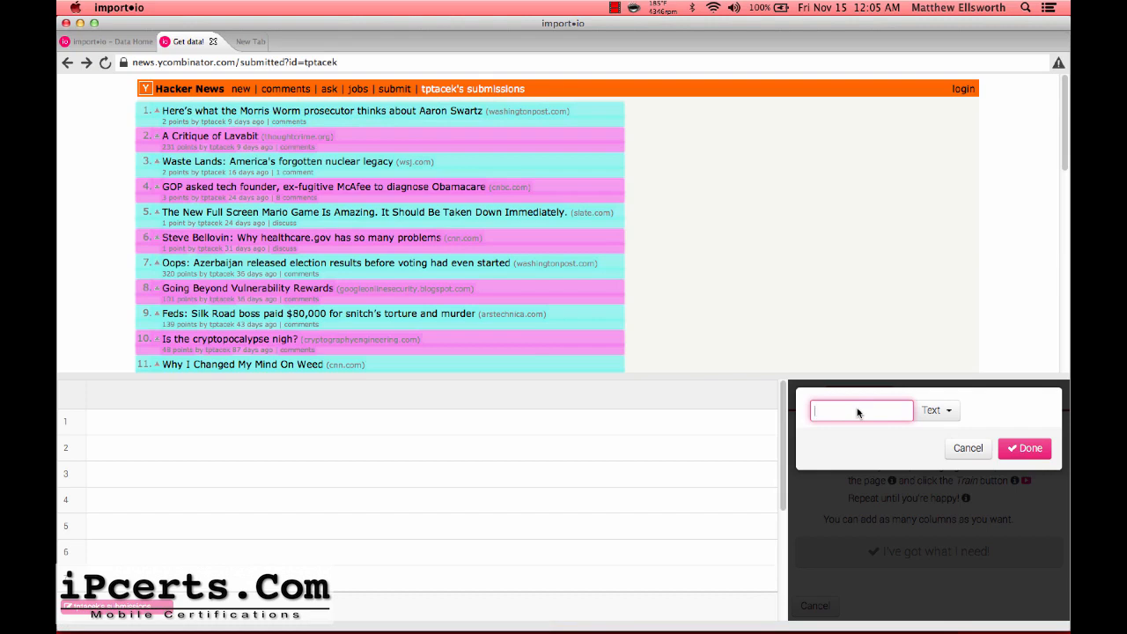
type("titletext")
left_click(222, 113)
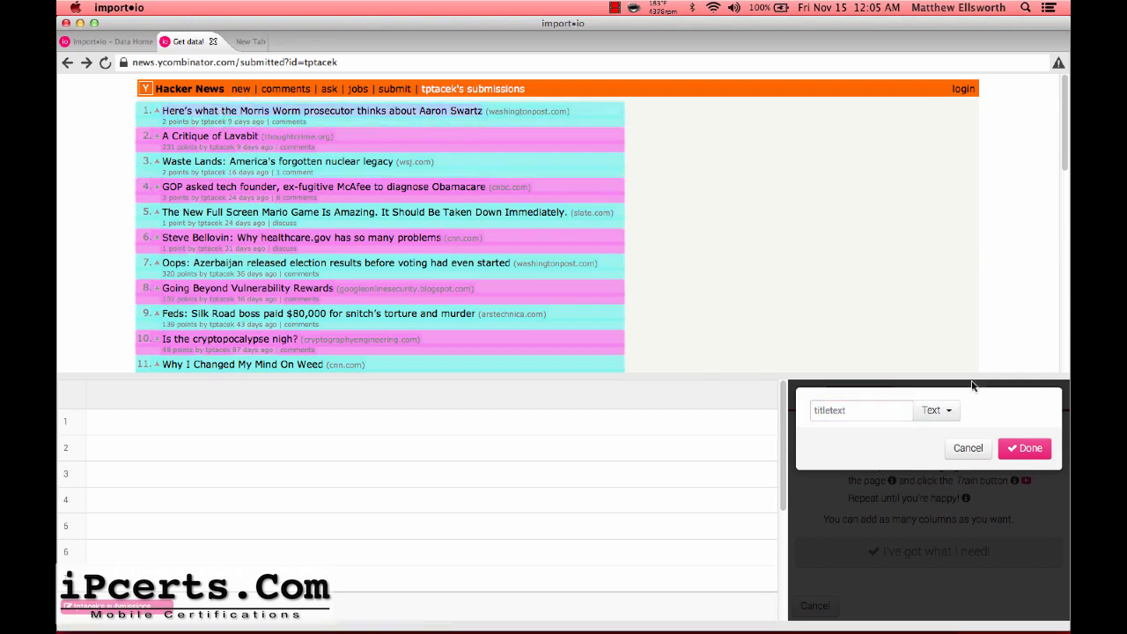
left_click(1009, 449)
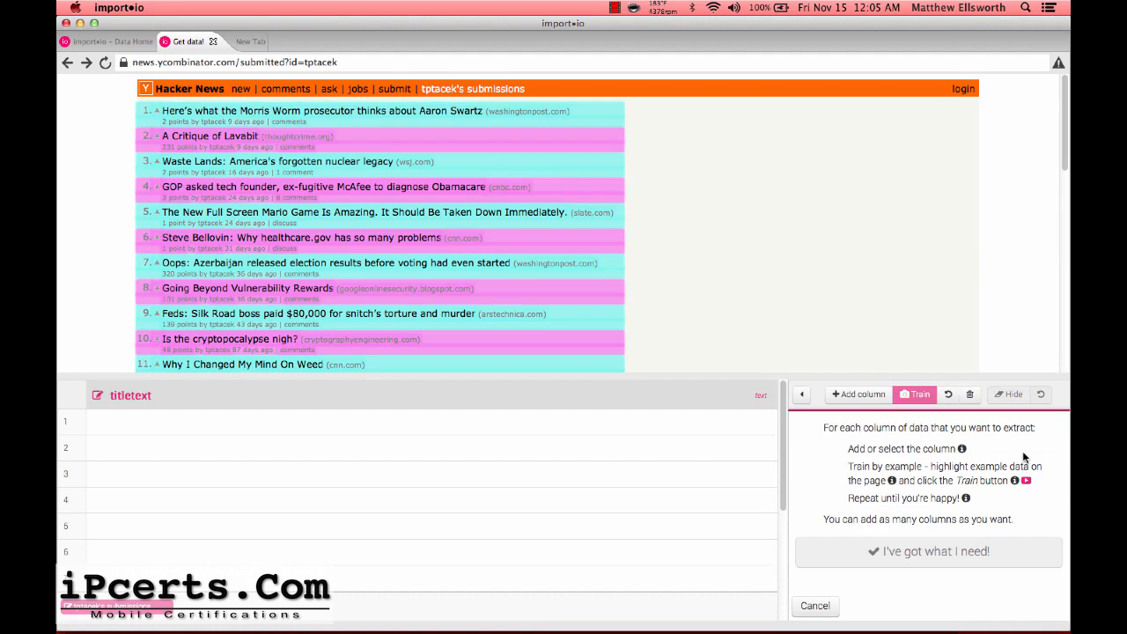
Add a Link column named titlelink and train it with the first submission's title link
left_click(859, 396)
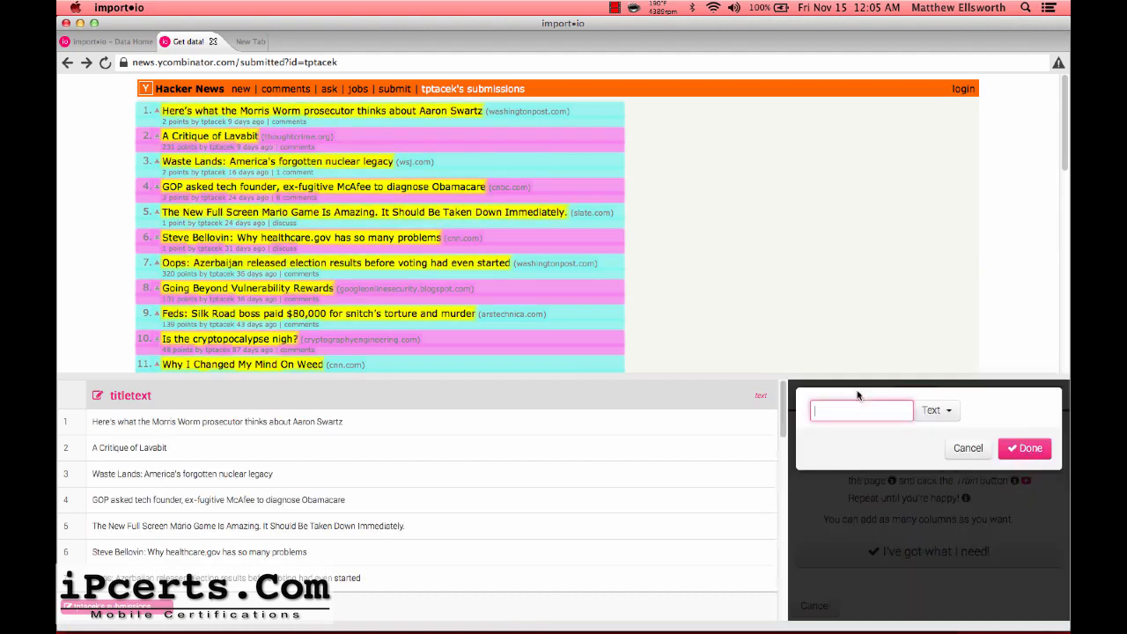
type("titlelink")
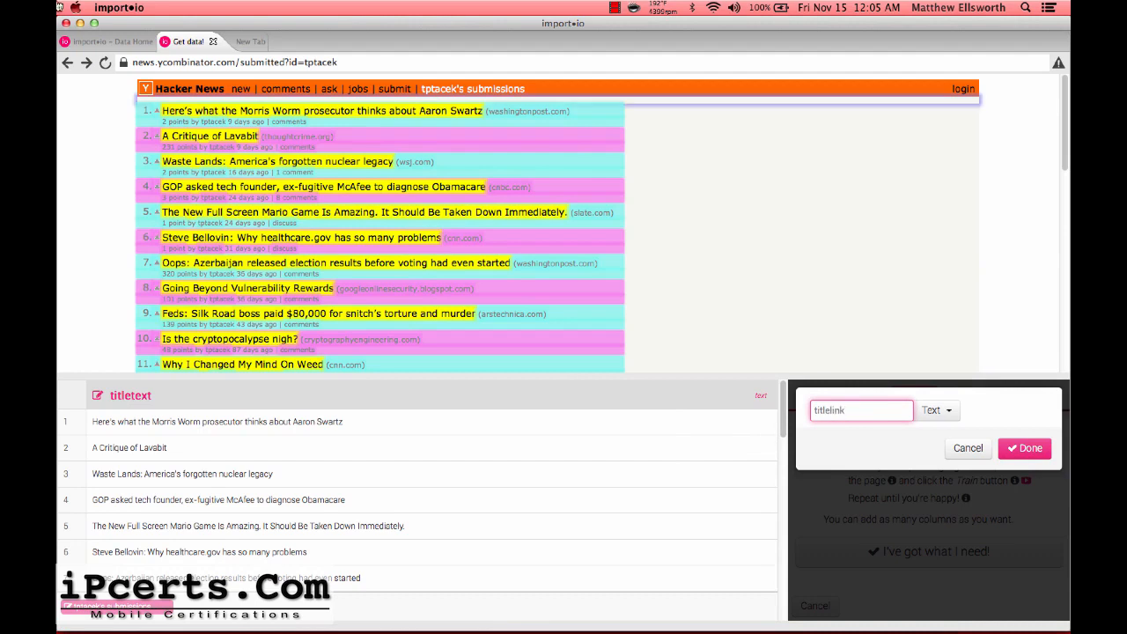
left_click(936, 411)
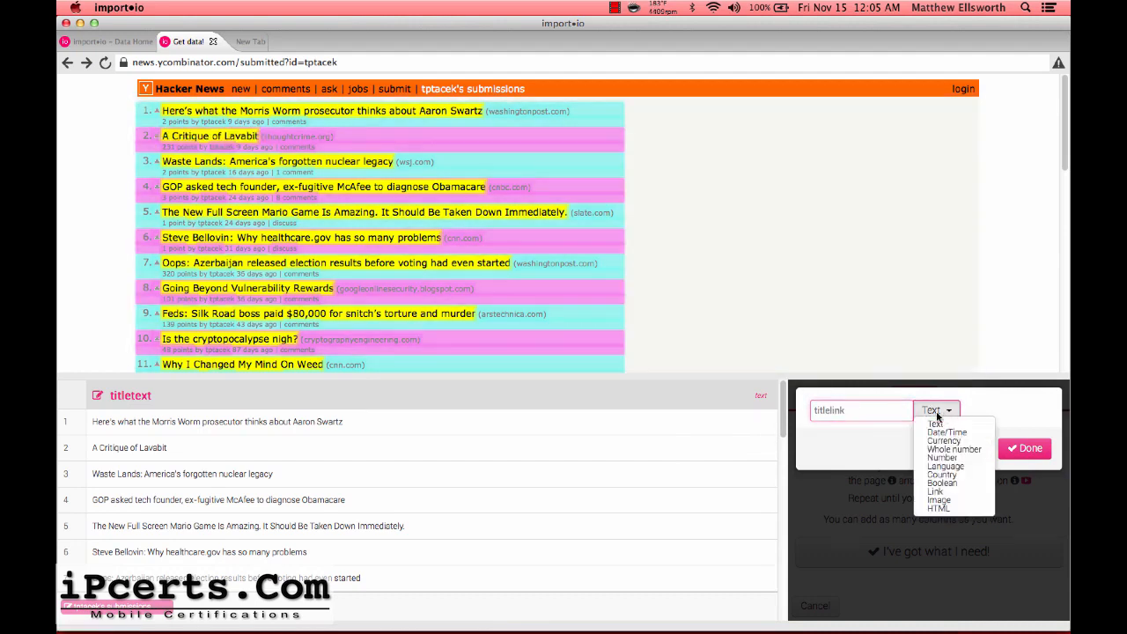
left_click(935, 491)
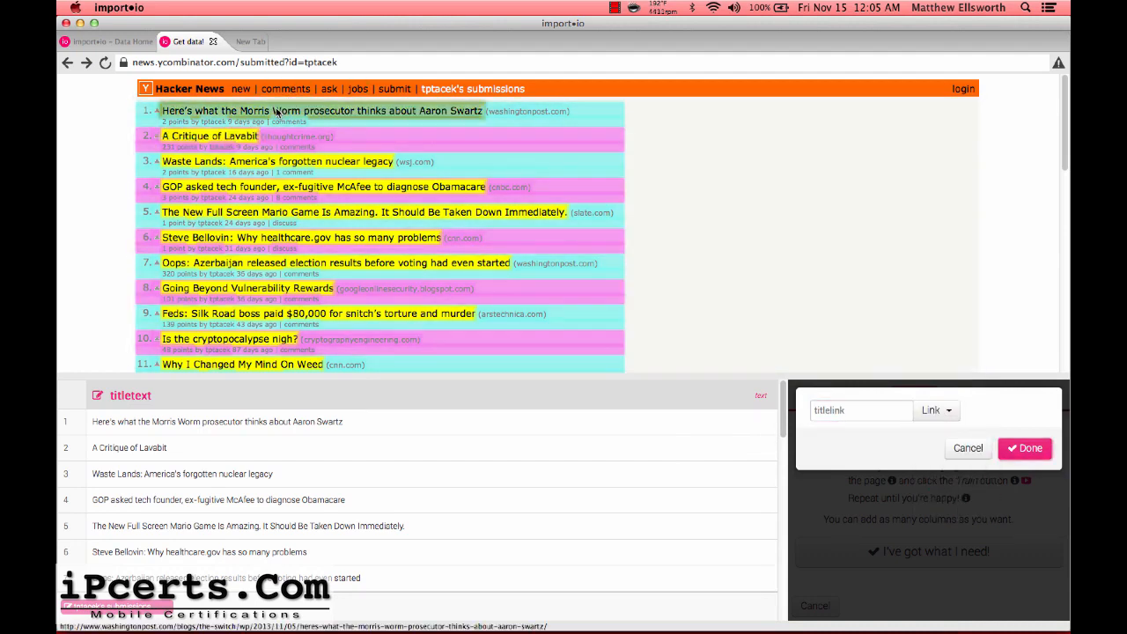
left_click(1042, 449)
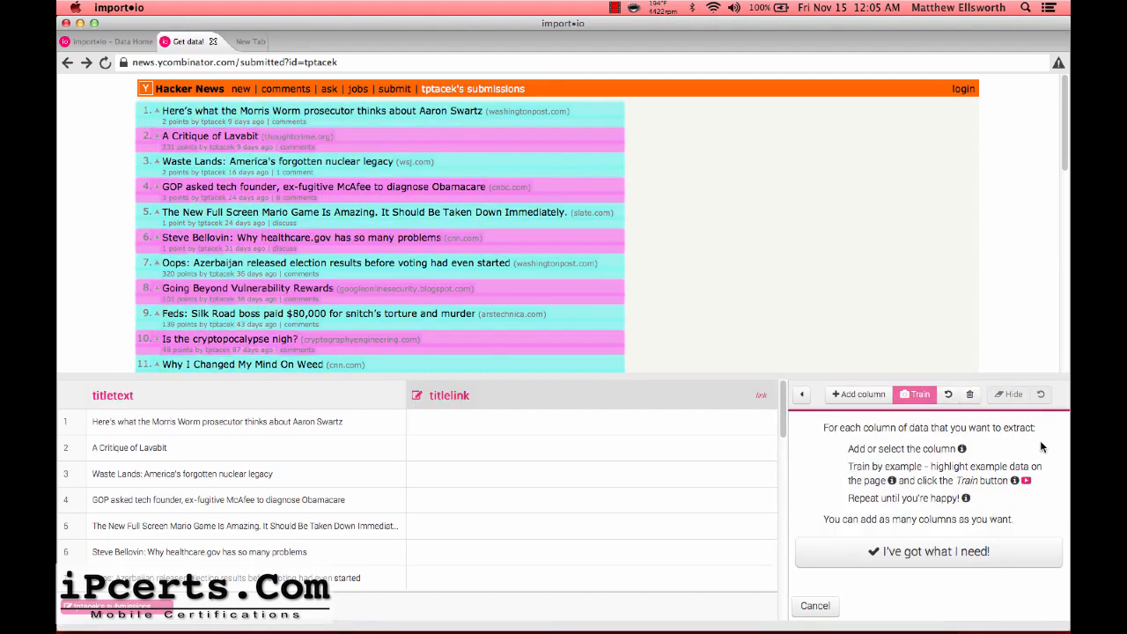
Add a Text column named domain and train it with the domain shown after the first submission's title
left_click(857, 394)
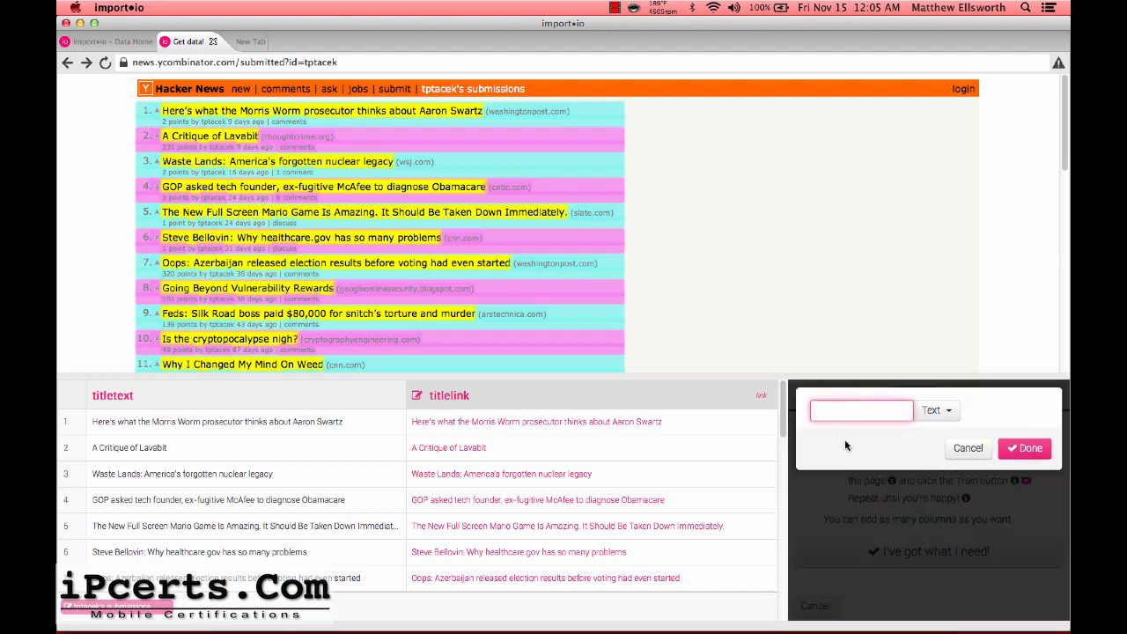
type("domain")
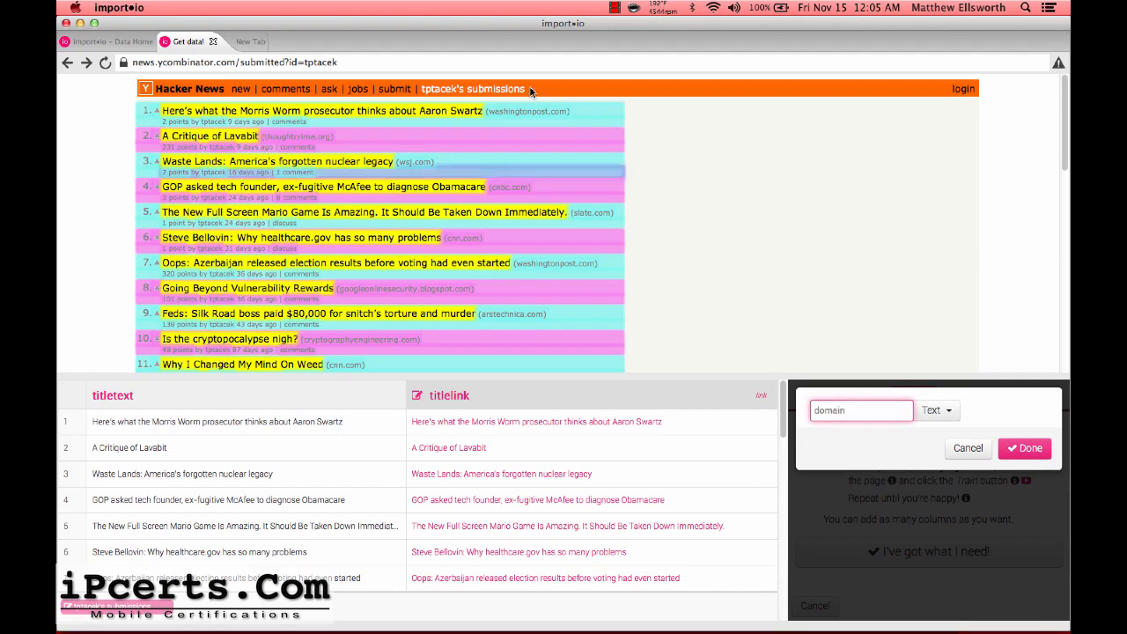
left_click(485, 114)
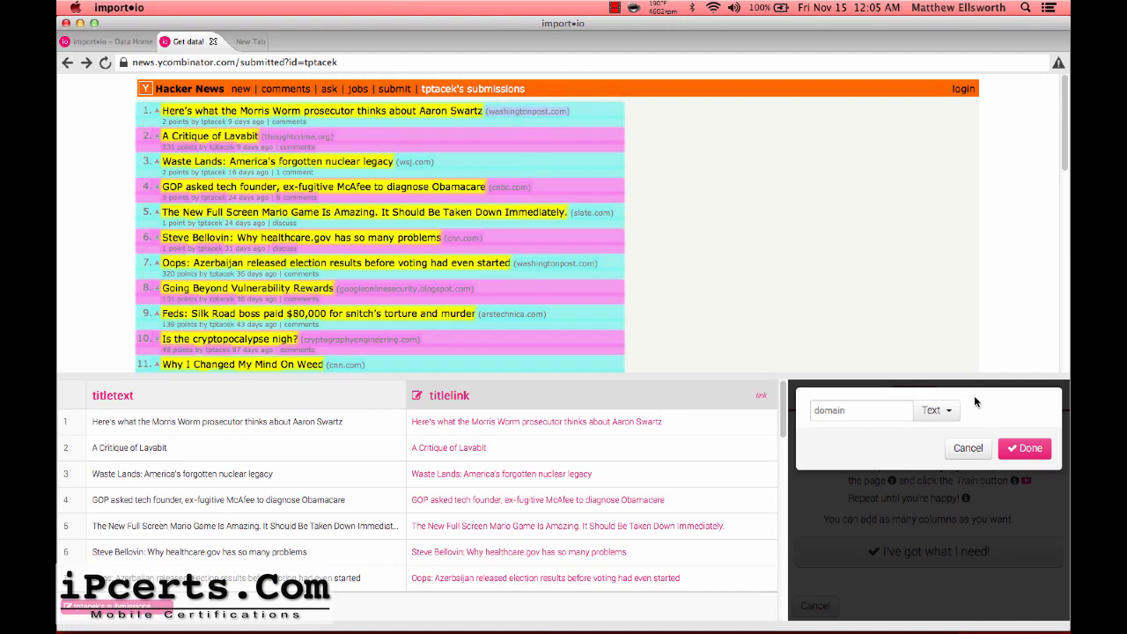
left_click(1024, 448)
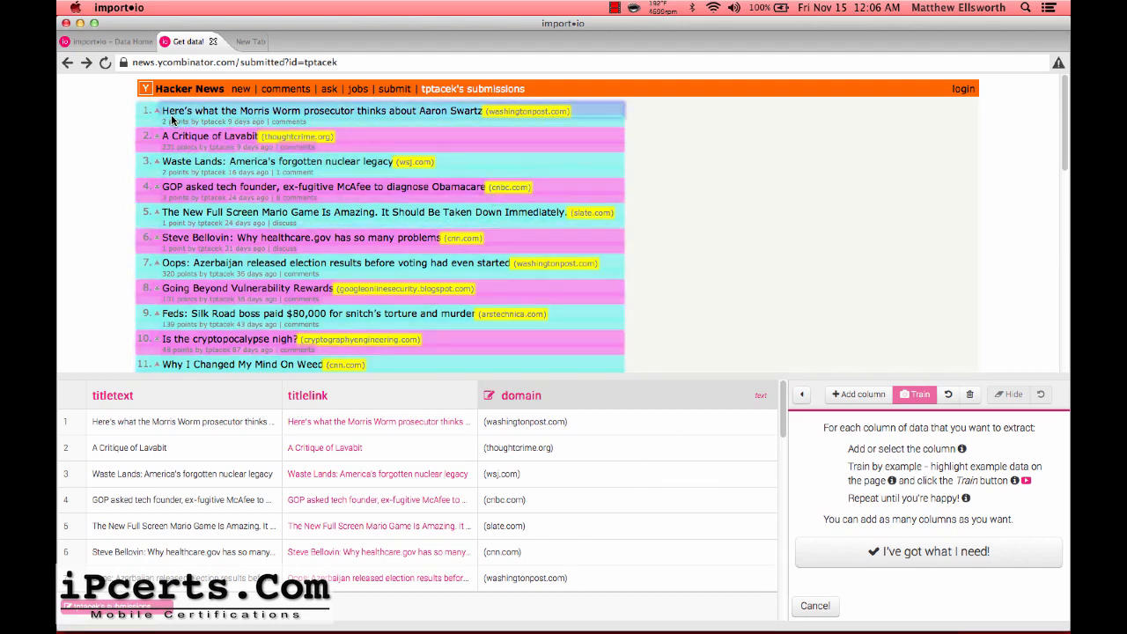
Add a Text column named points and train it with the first submission's points
left_click(858, 396)
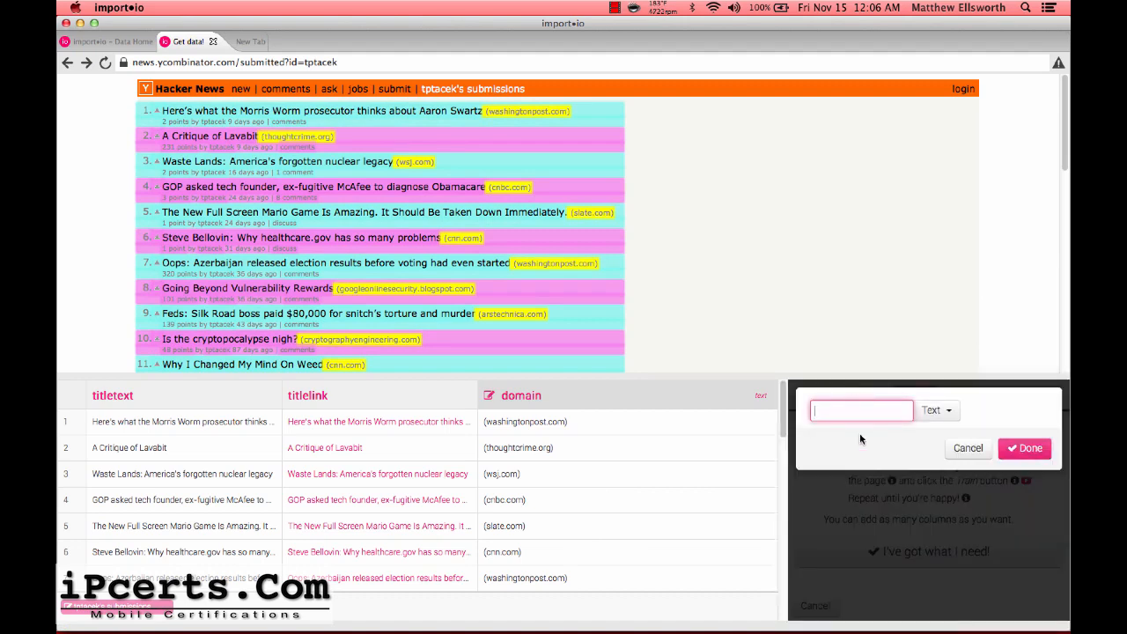
type("points")
left_click(167, 122)
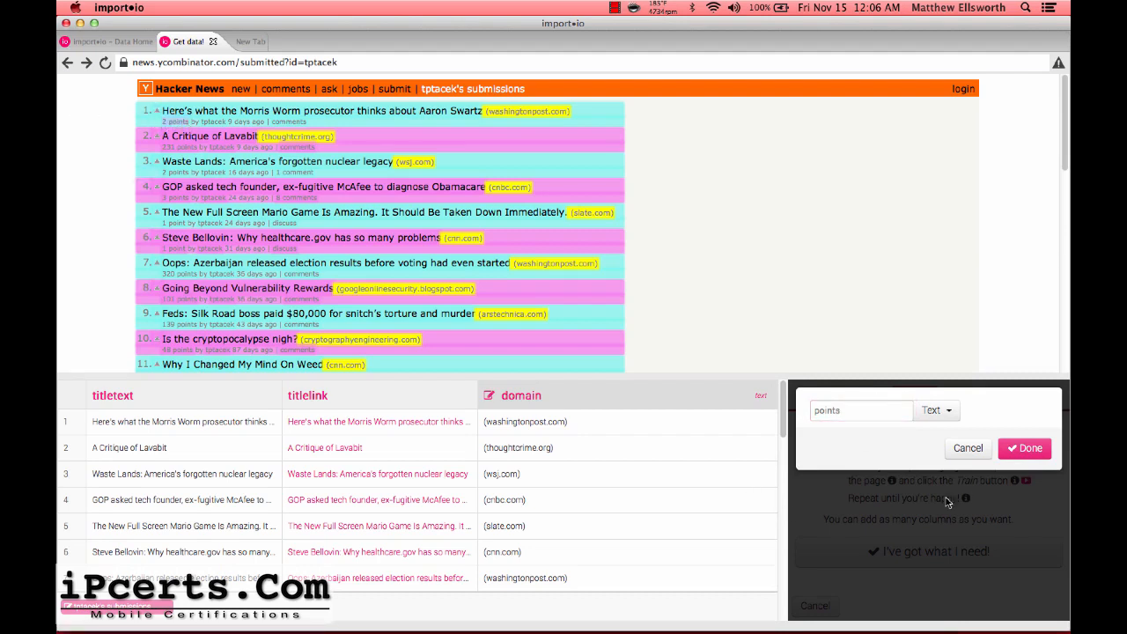
left_click(1025, 448)
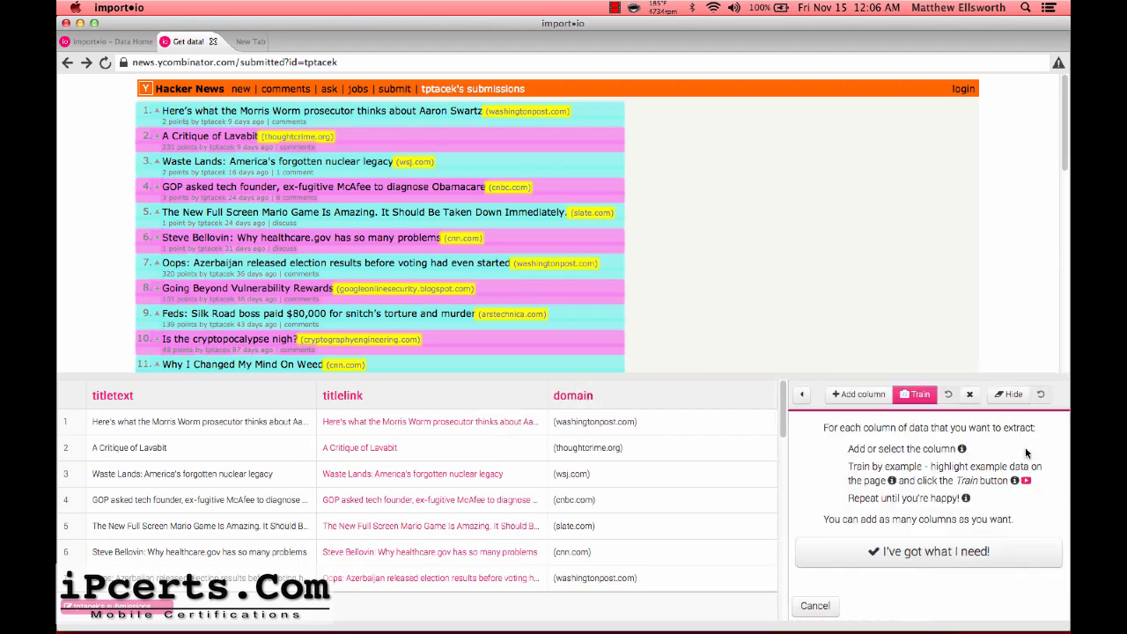
left_click(853, 394)
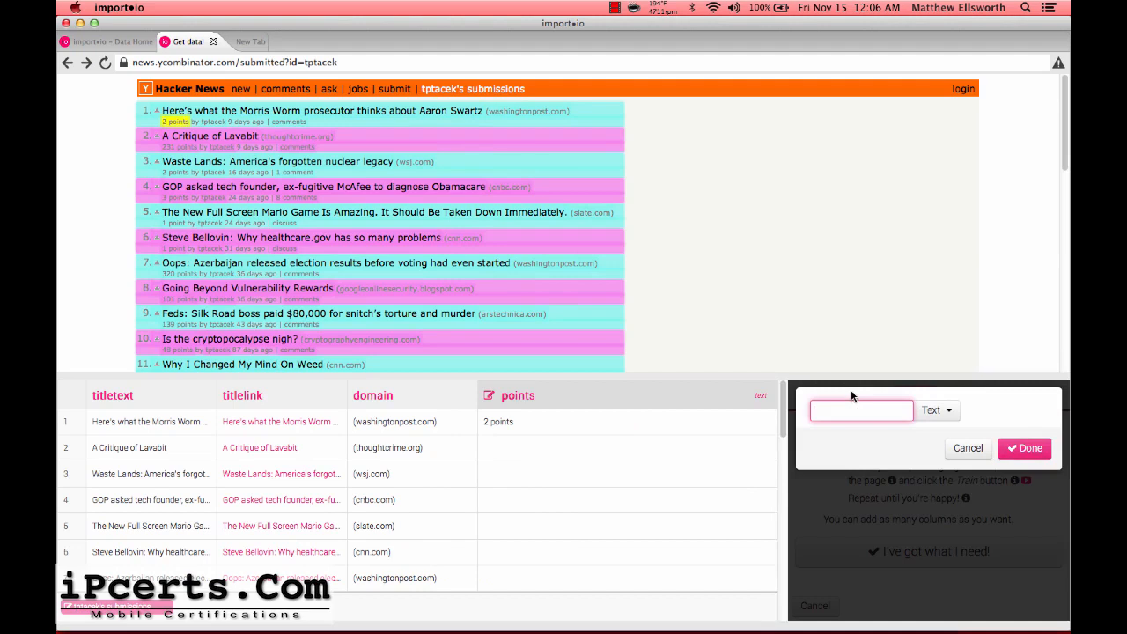
left_click(971, 449)
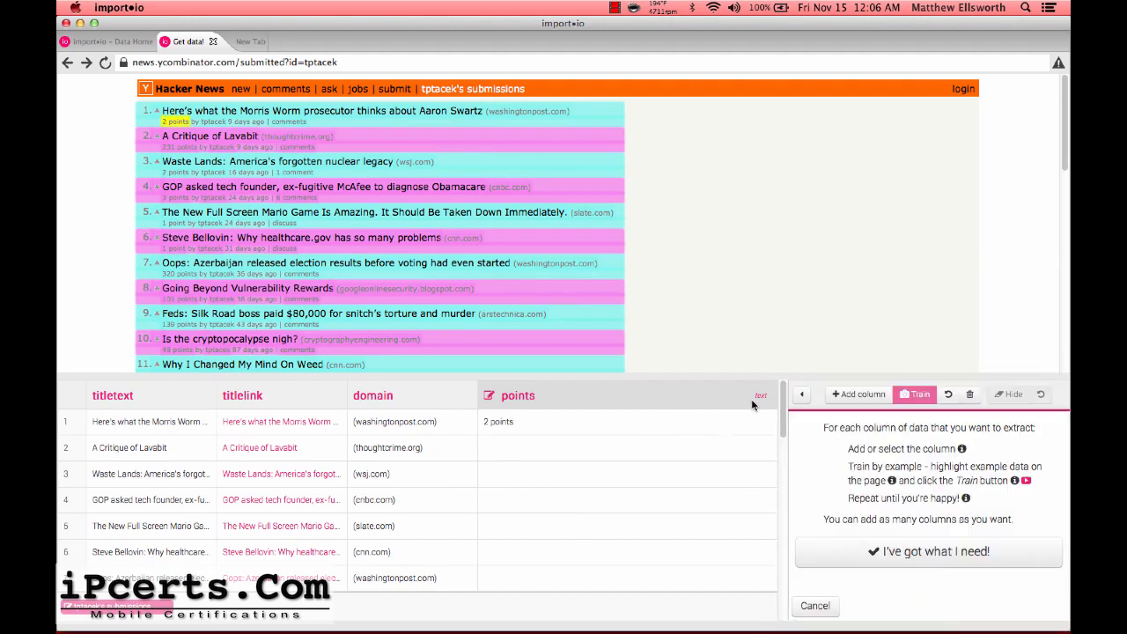
Train the points column with the points of the second through fifth submissions and check the remaining rows
left_click(174, 147)
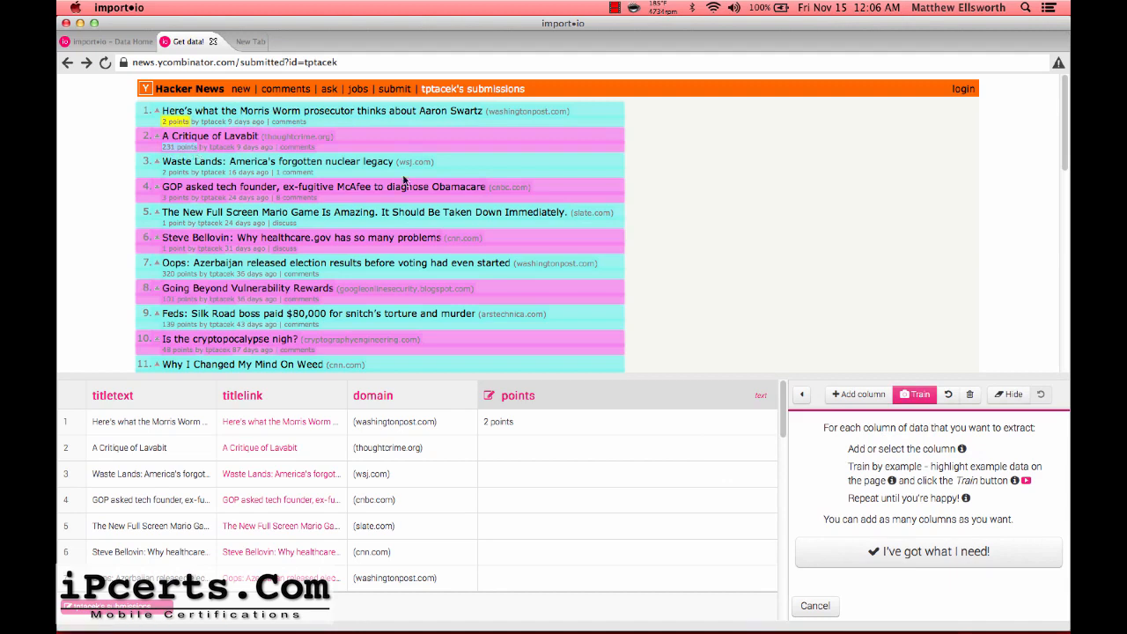
left_click(915, 394)
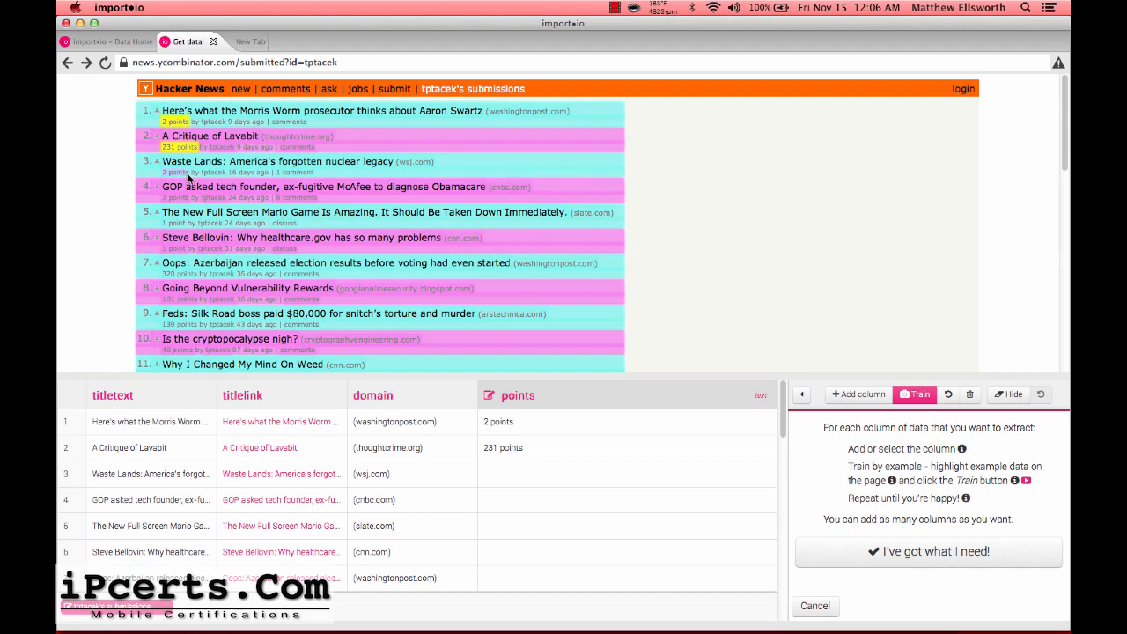
left_click(913, 396)
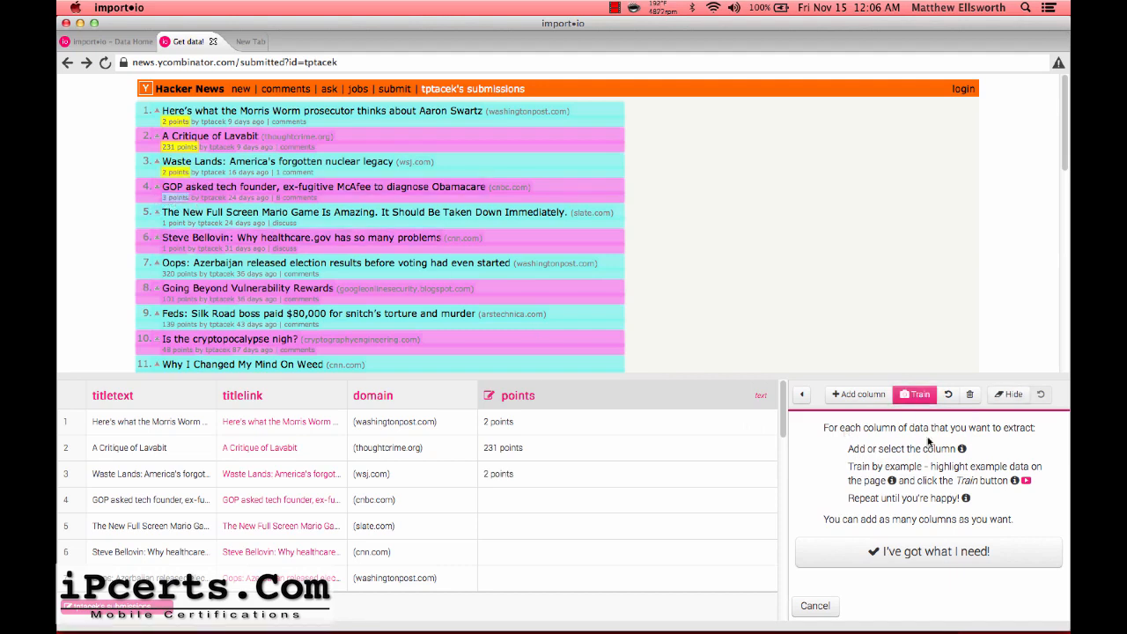
left_click(916, 398)
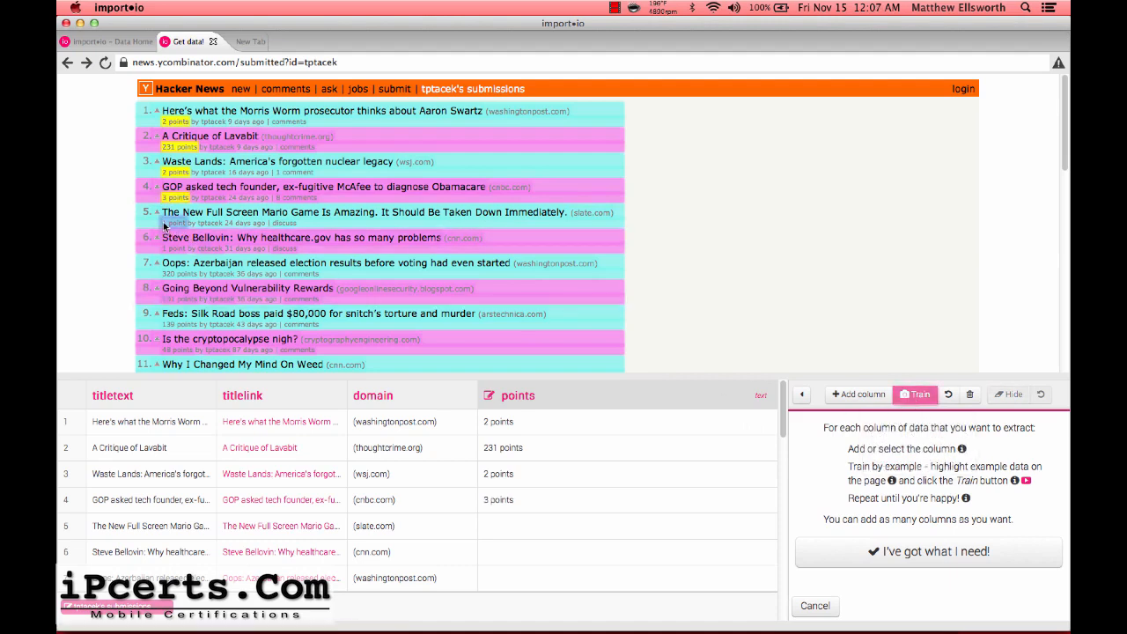
left_click(911, 395)
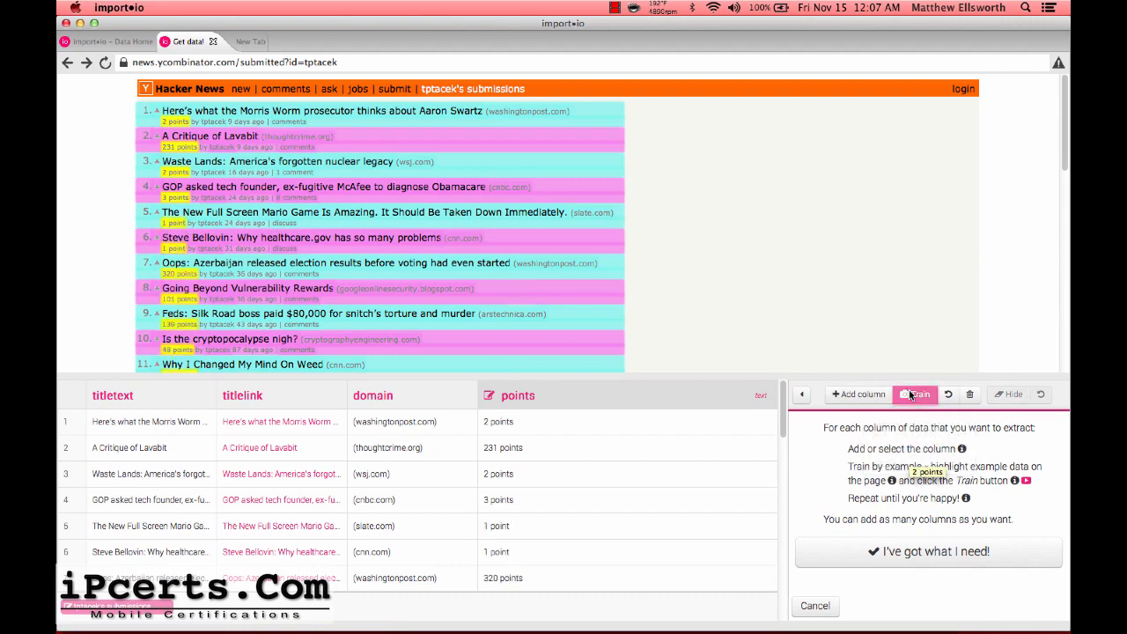
scroll(269, 291, "down", 10)
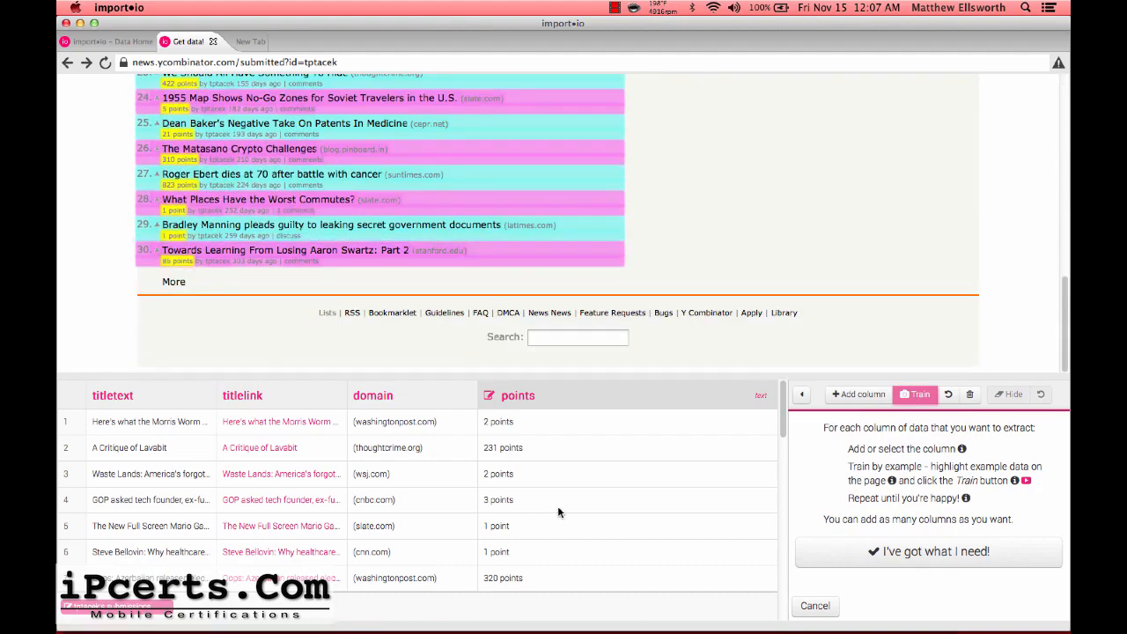
scroll(558, 506, "down", 10)
scroll(546, 506, "up", 10)
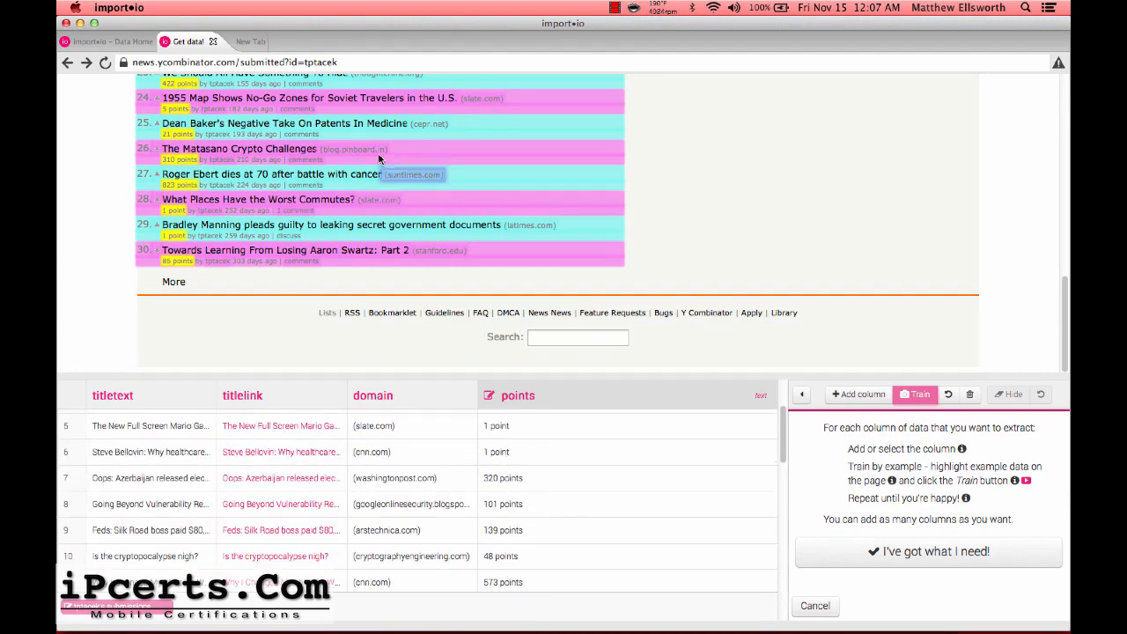
scroll(379, 162, "up", 15)
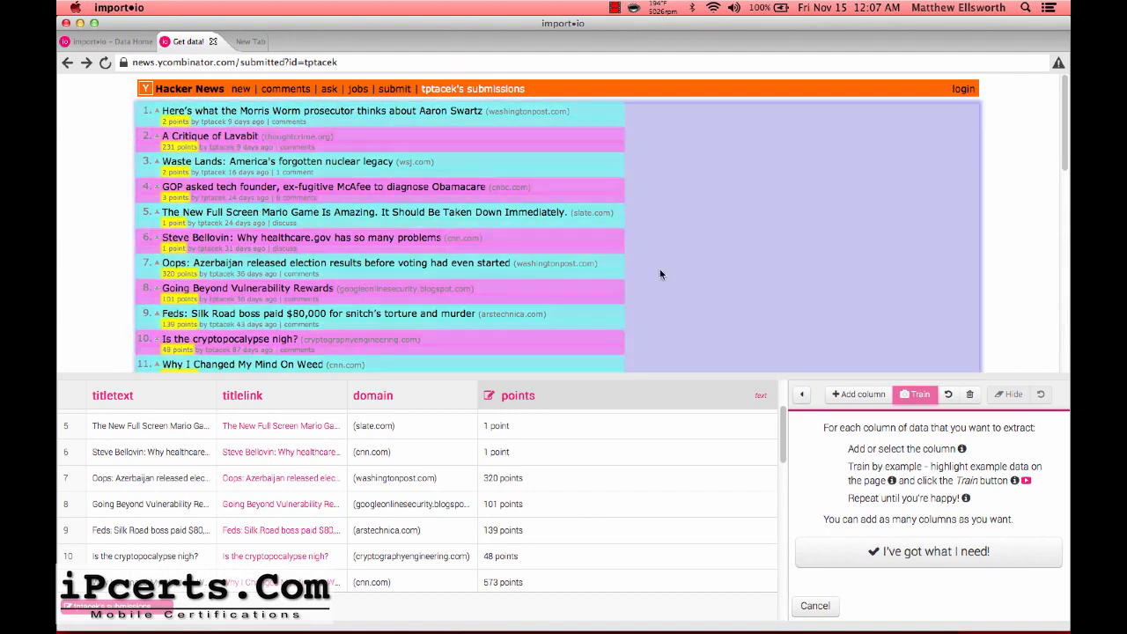
Add a Text column named username and train it with the submitter name of the first submission
left_click(858, 395)
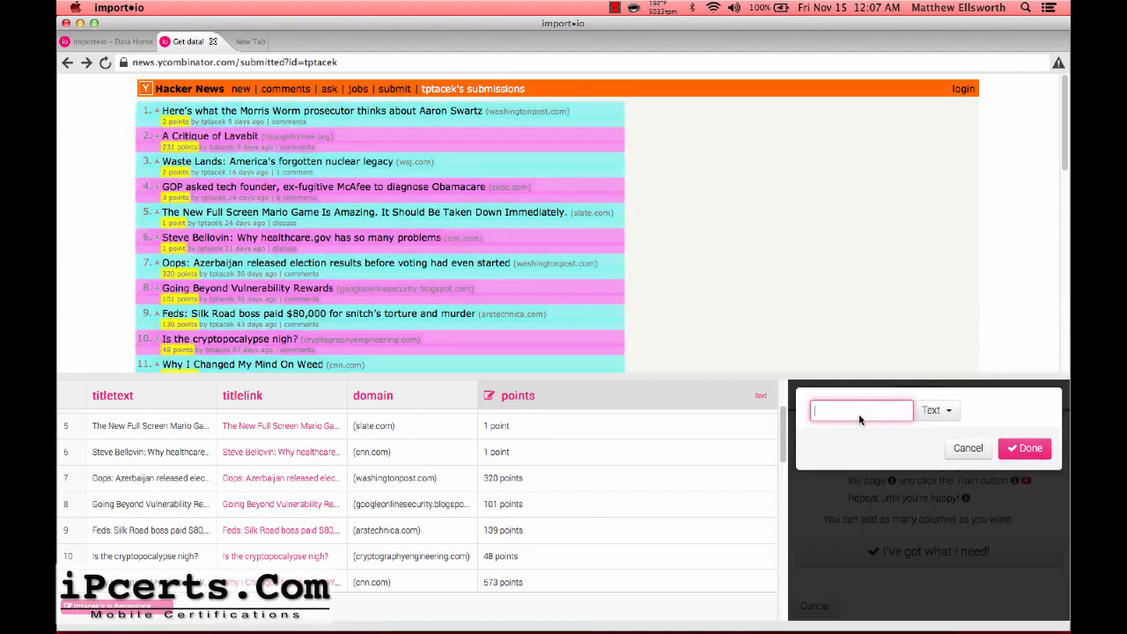
type("usn")
left_click(215, 126)
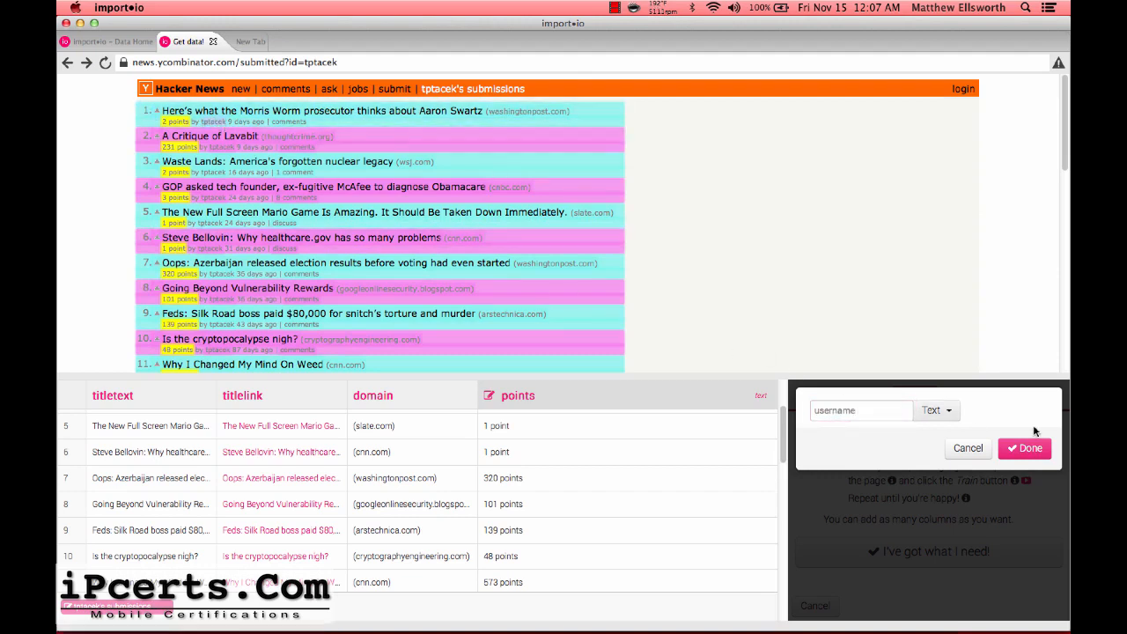
left_click(1028, 449)
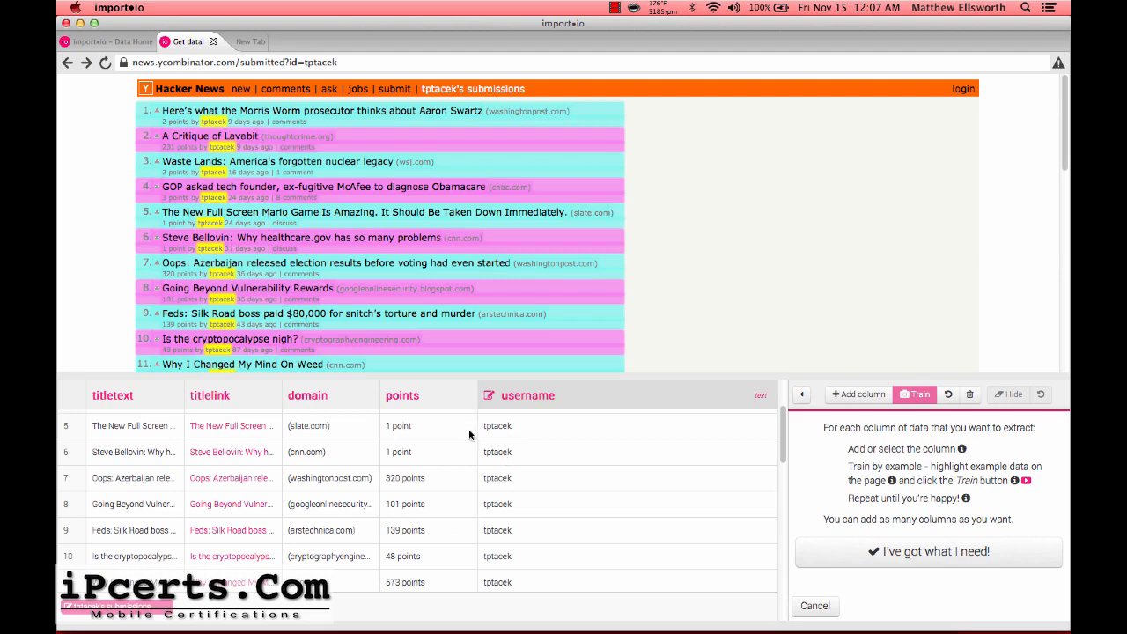
Add a Text column named date_posted and train it with the ages of the first four submissions
left_click(868, 395)
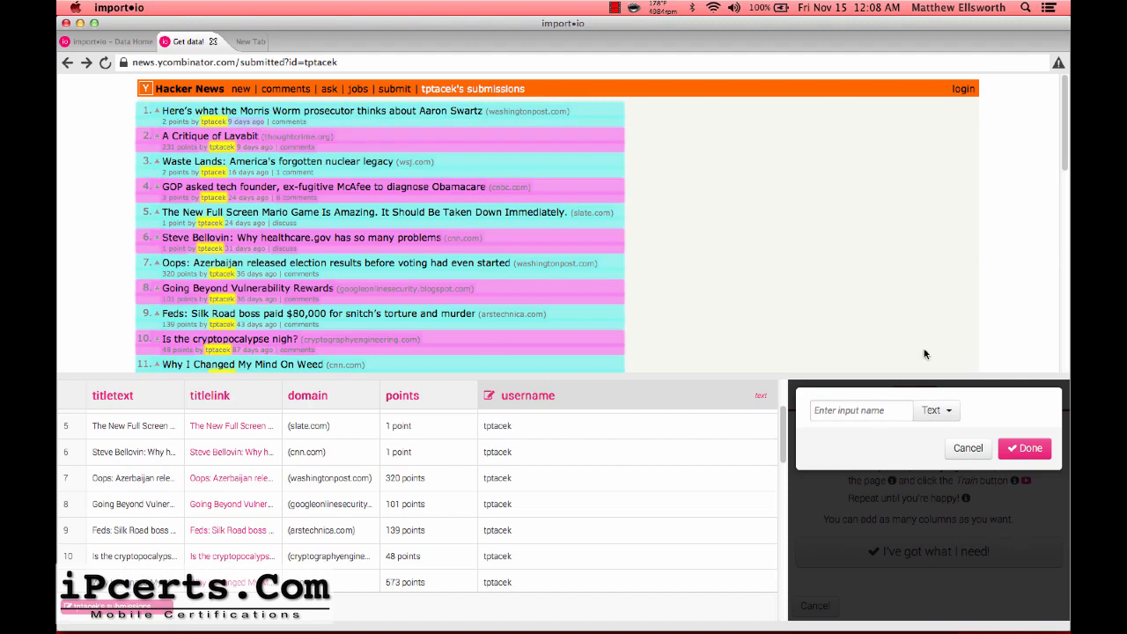
left_click(847, 414)
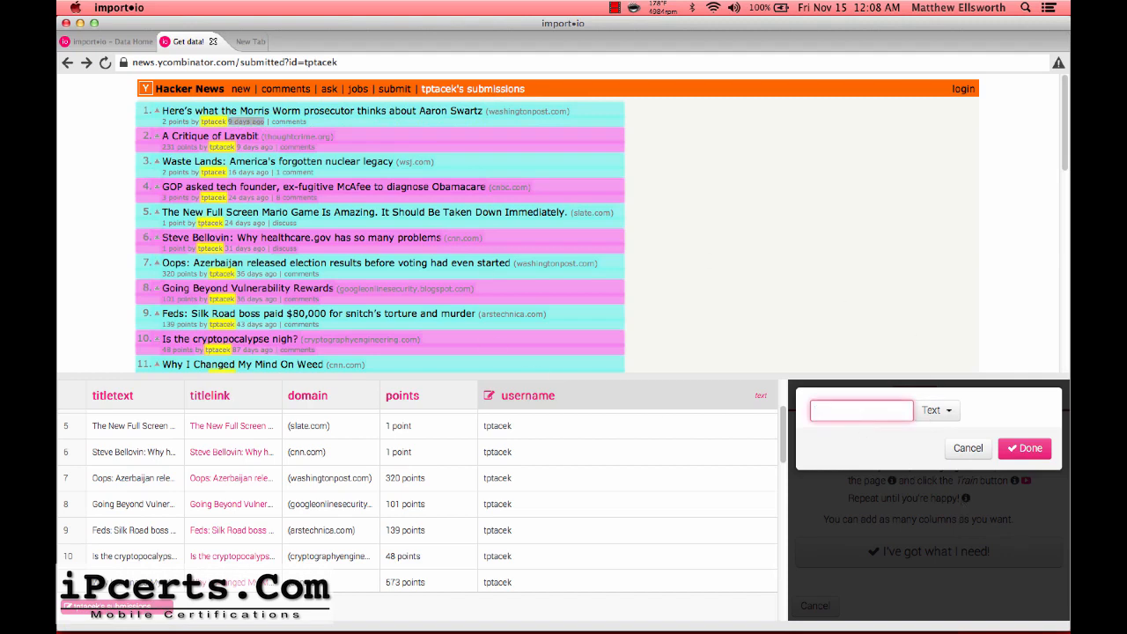
type("date_posted")
left_click(1032, 449)
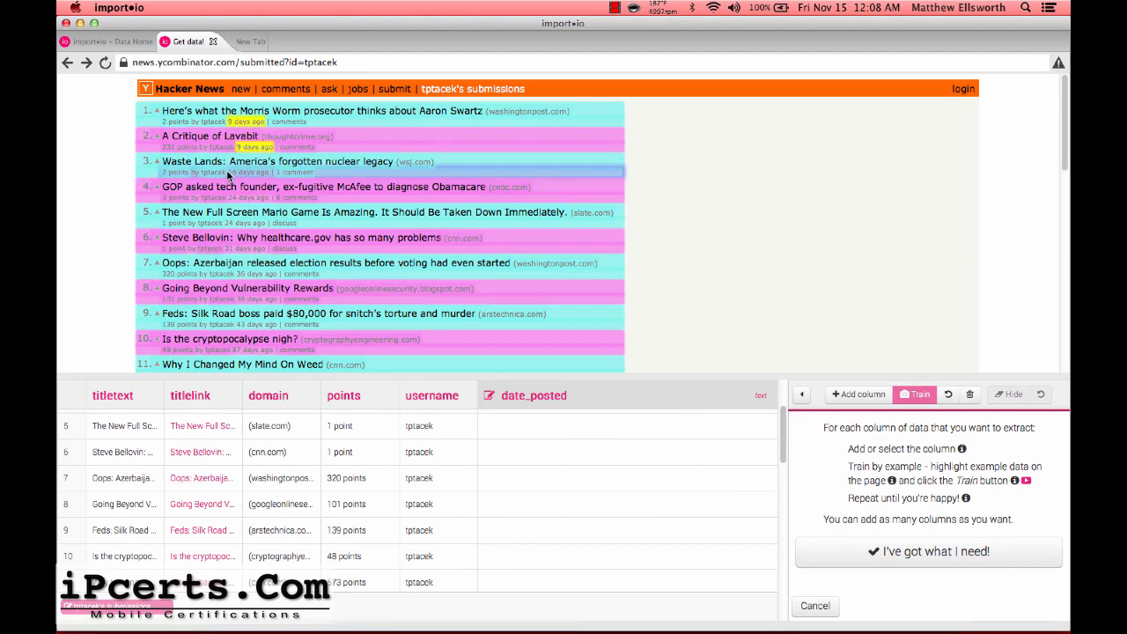
left_click_drag(227, 175, 267, 176)
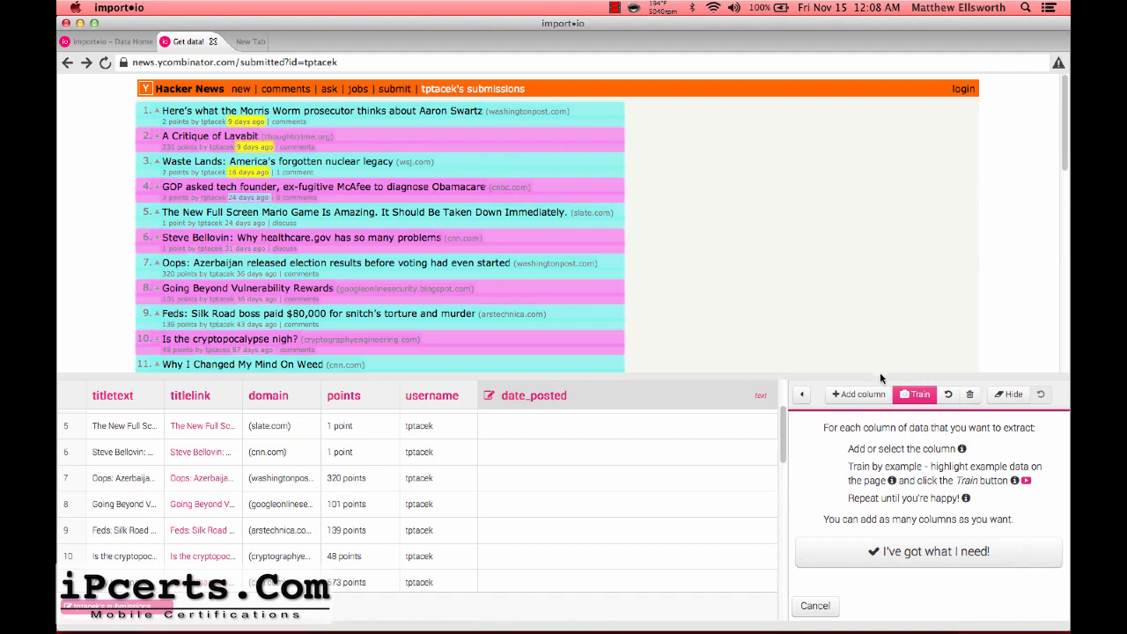
left_click(920, 399)
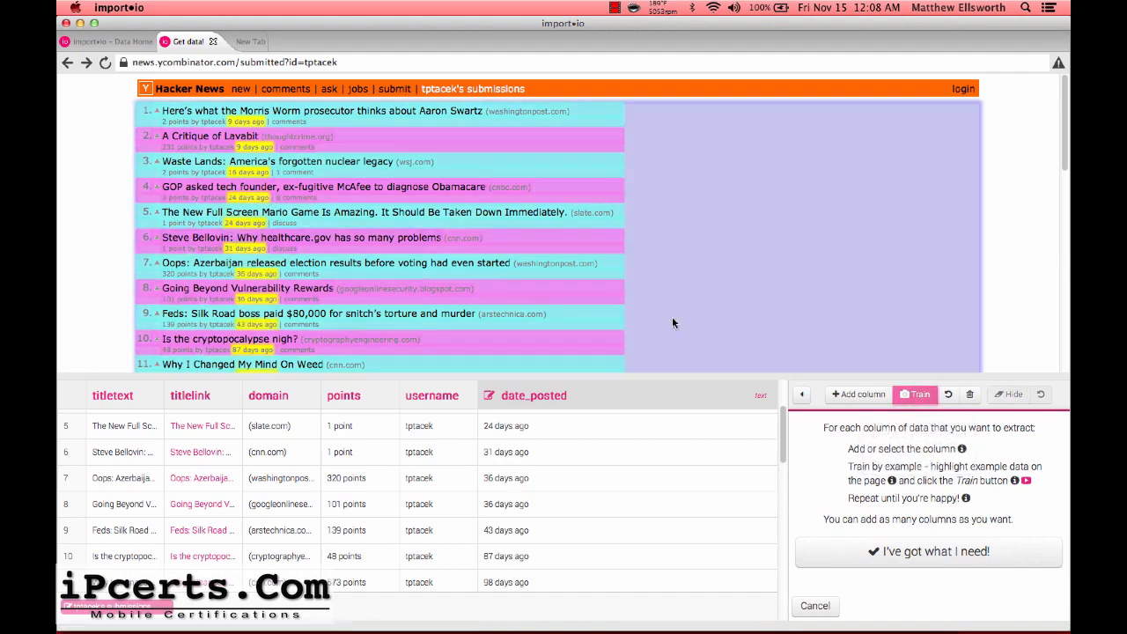
Train the date_posted column with the twelfth submission's age, 105 days ago, and check the matches down the page
scroll(673, 323, "down", 10)
scroll(454, 219, "up", 8)
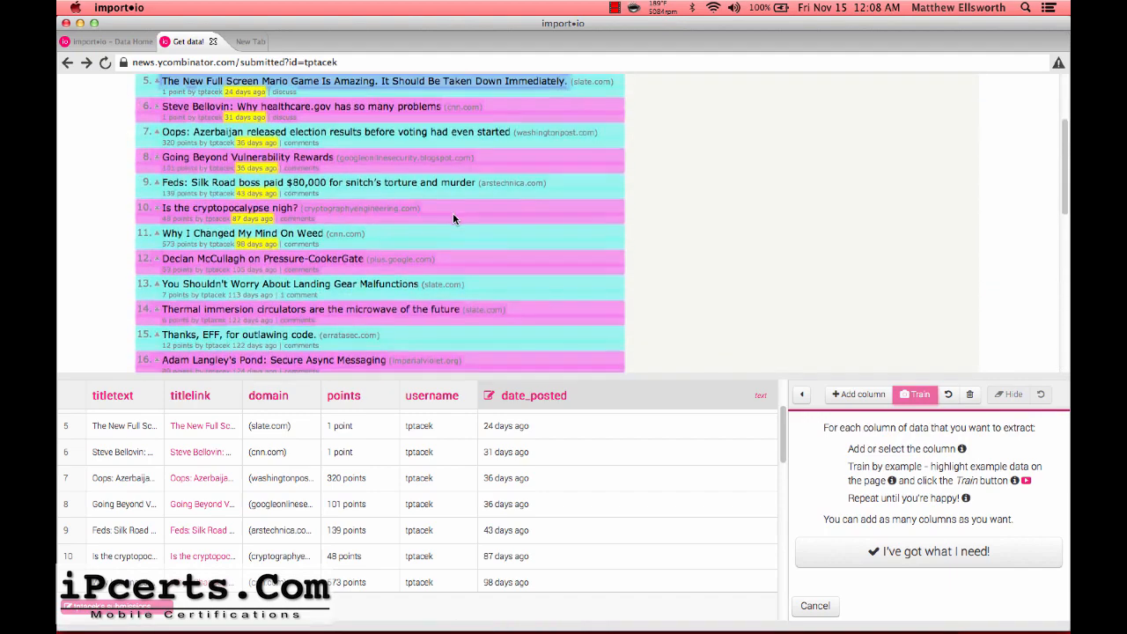
scroll(452, 218, "down", 1)
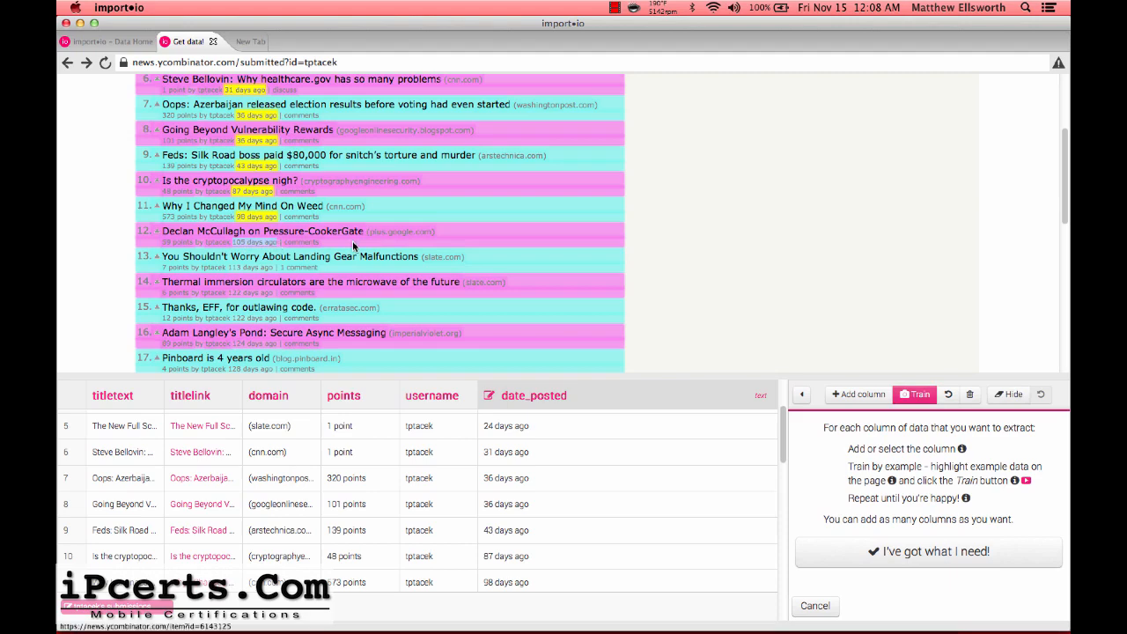
left_click(914, 394)
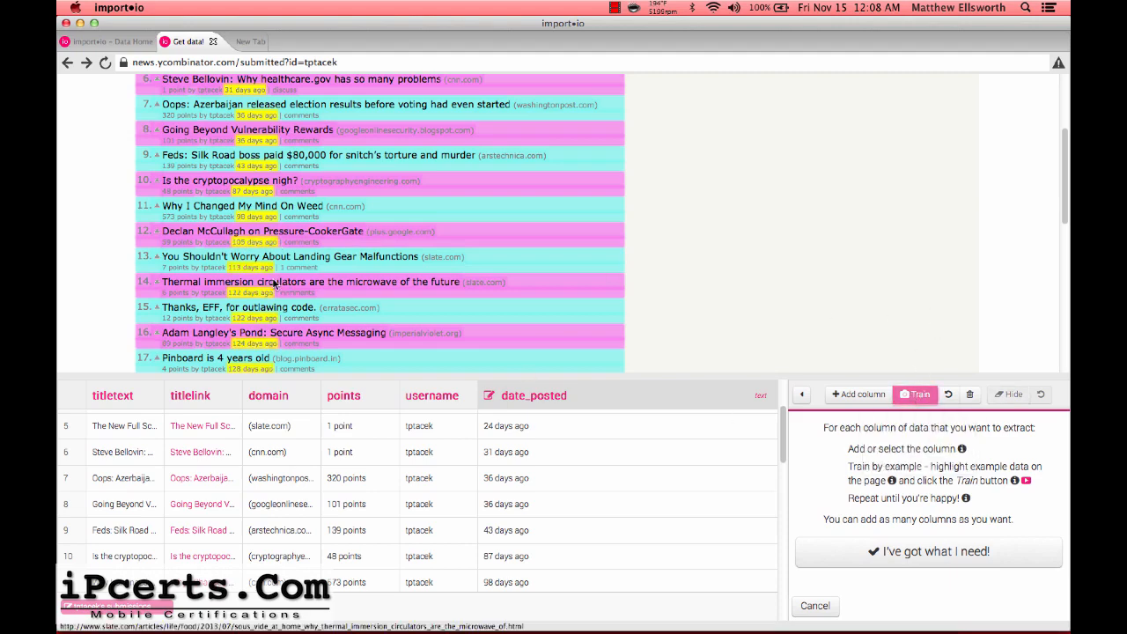
scroll(275, 283, "down", 5)
scroll(326, 300, "up", 10)
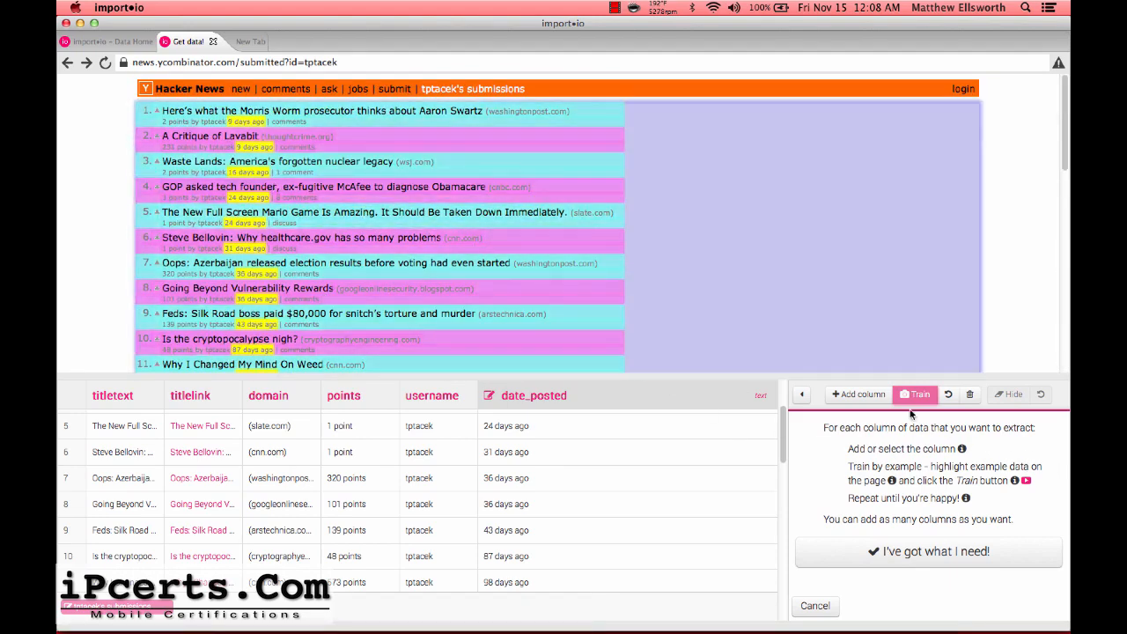
Add a Text column named comment_count, train it with the first submission's comments text and check the extracted rows
left_click(863, 394)
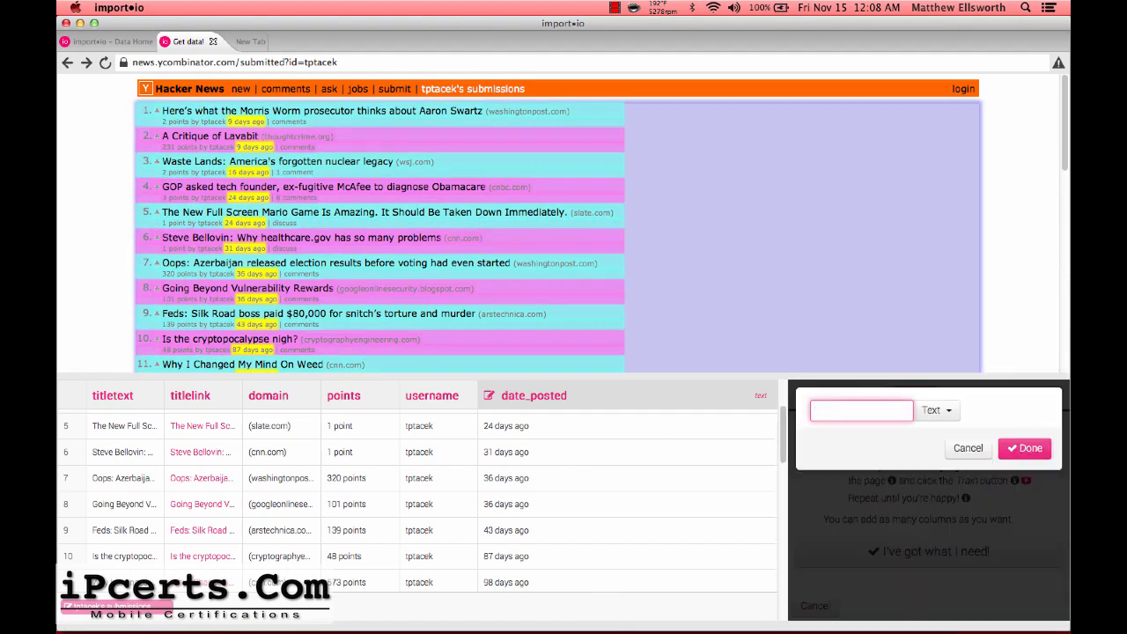
type("comment_count")
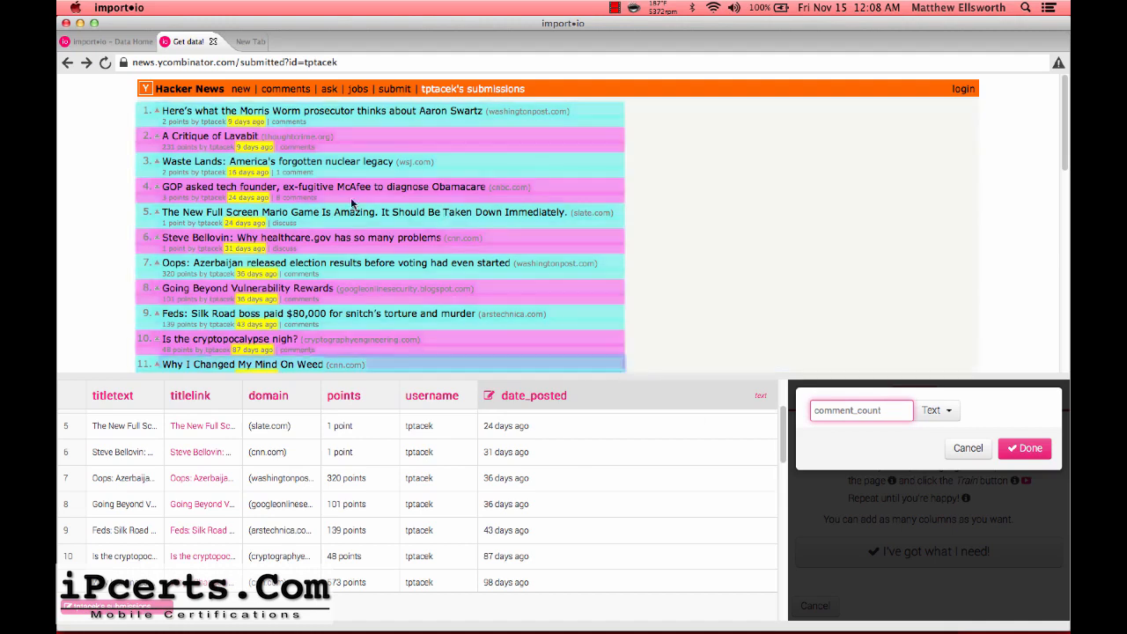
left_click(272, 121)
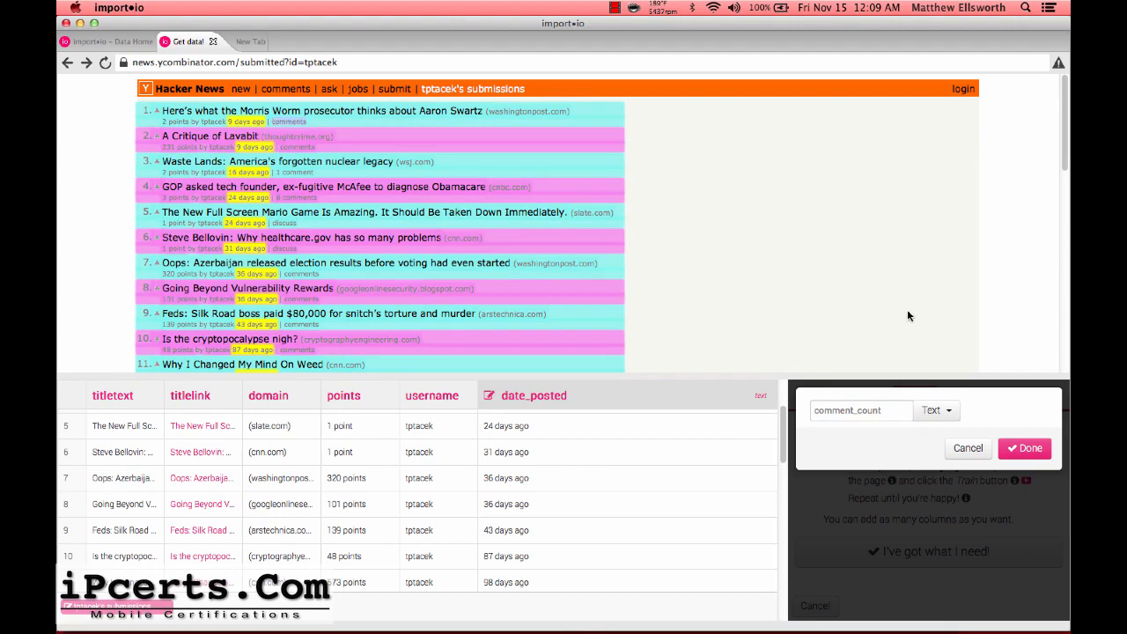
left_click(1033, 449)
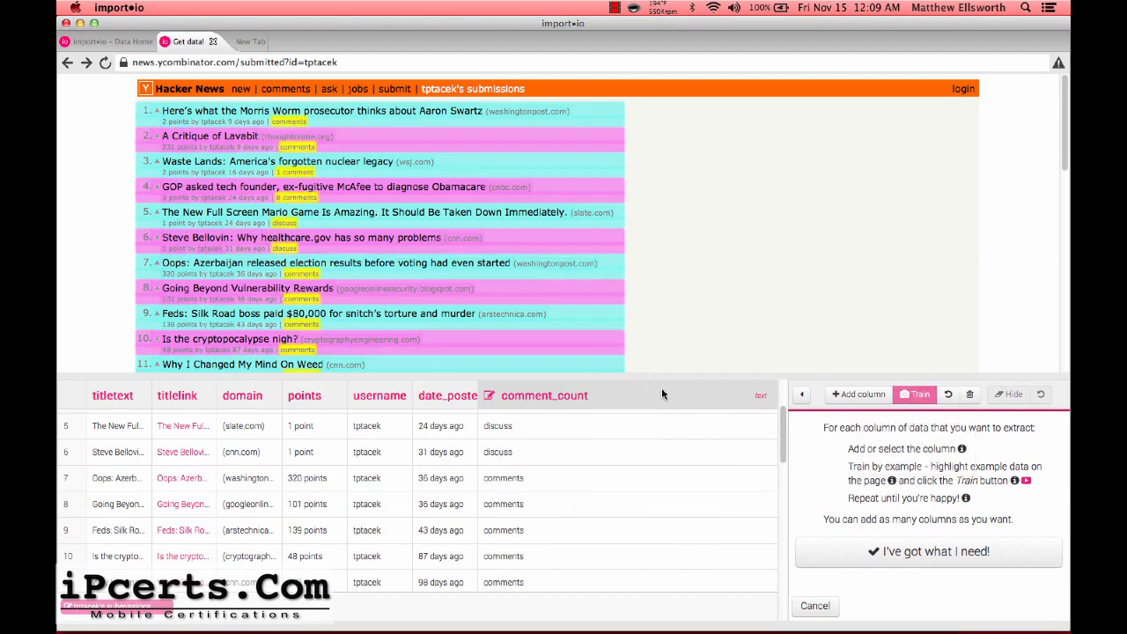
scroll(493, 290, "down", 1)
scroll(520, 440, "down", 10)
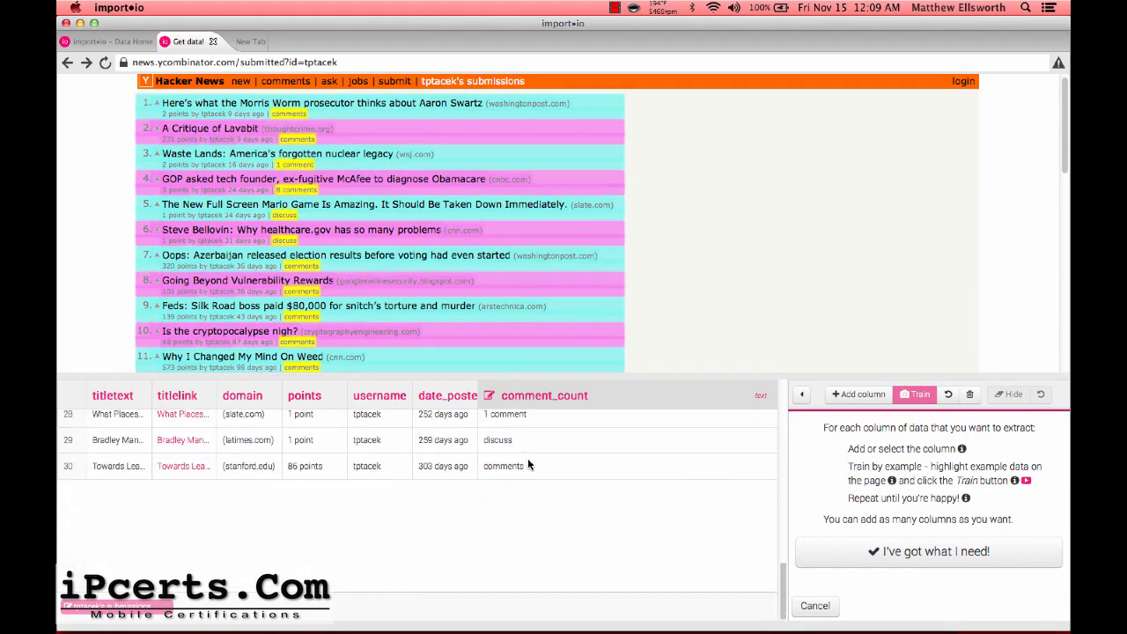
scroll(528, 458, "up", 10)
scroll(466, 183, "down", 5)
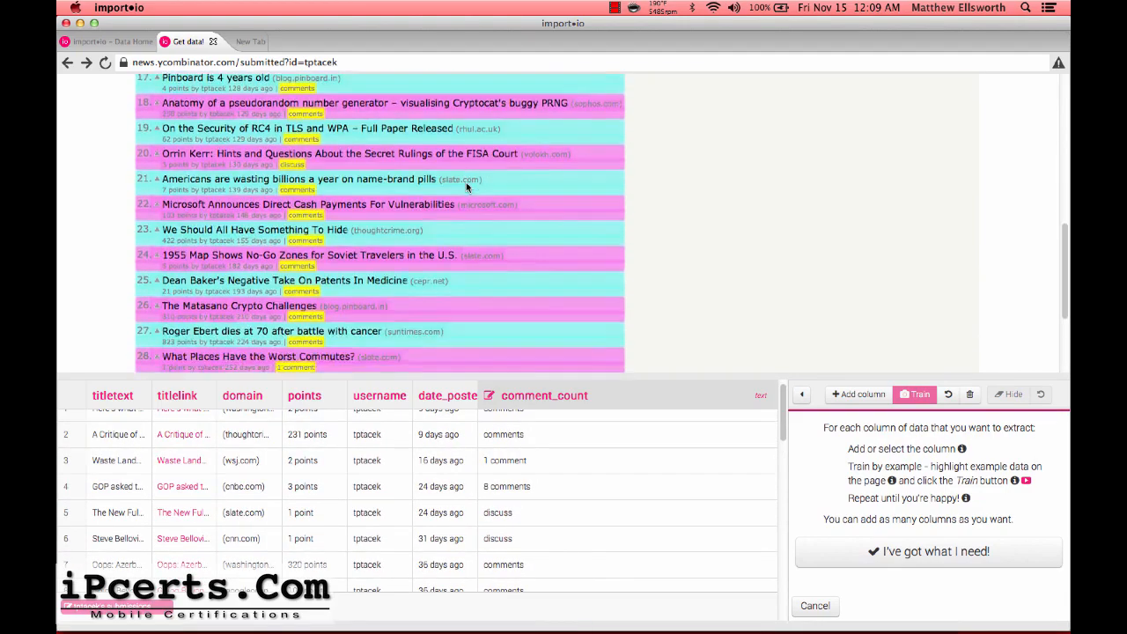
Add the second page of the user's submissions, items 31 to 60, as another example page
scroll(467, 185, "down", 3)
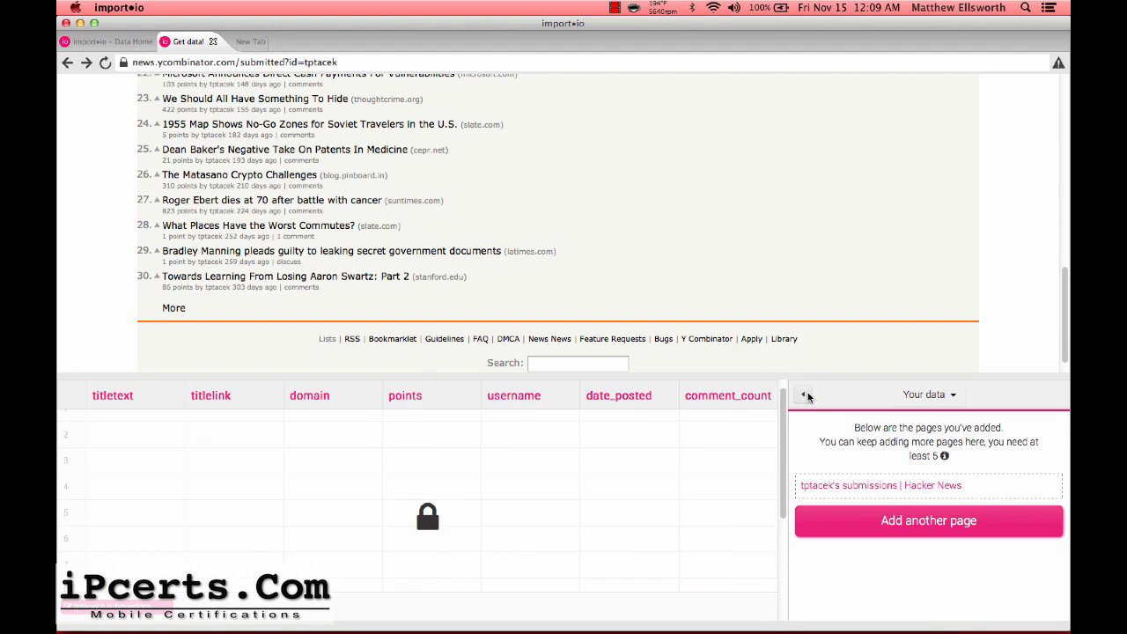
scroll(760, 277, "up", 2)
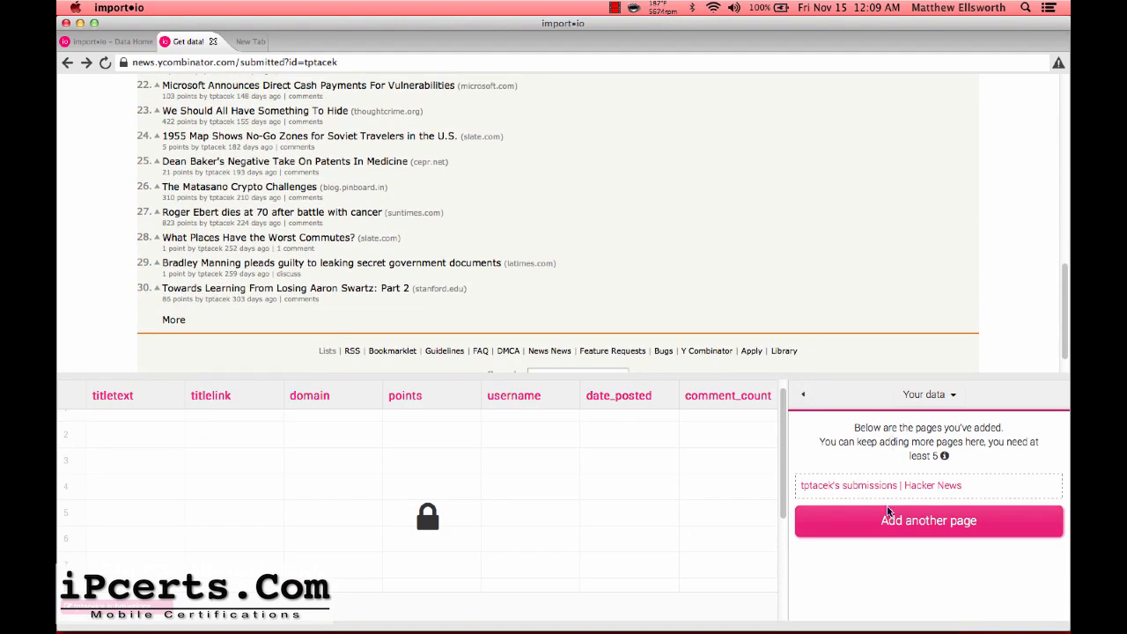
left_click(836, 513)
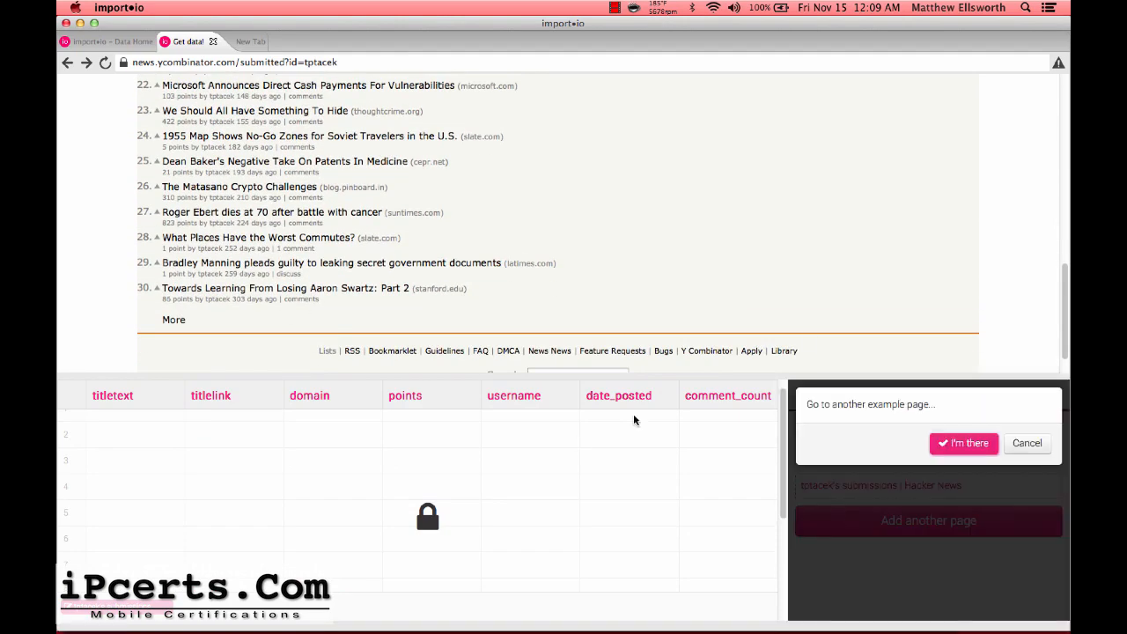
left_click(167, 320)
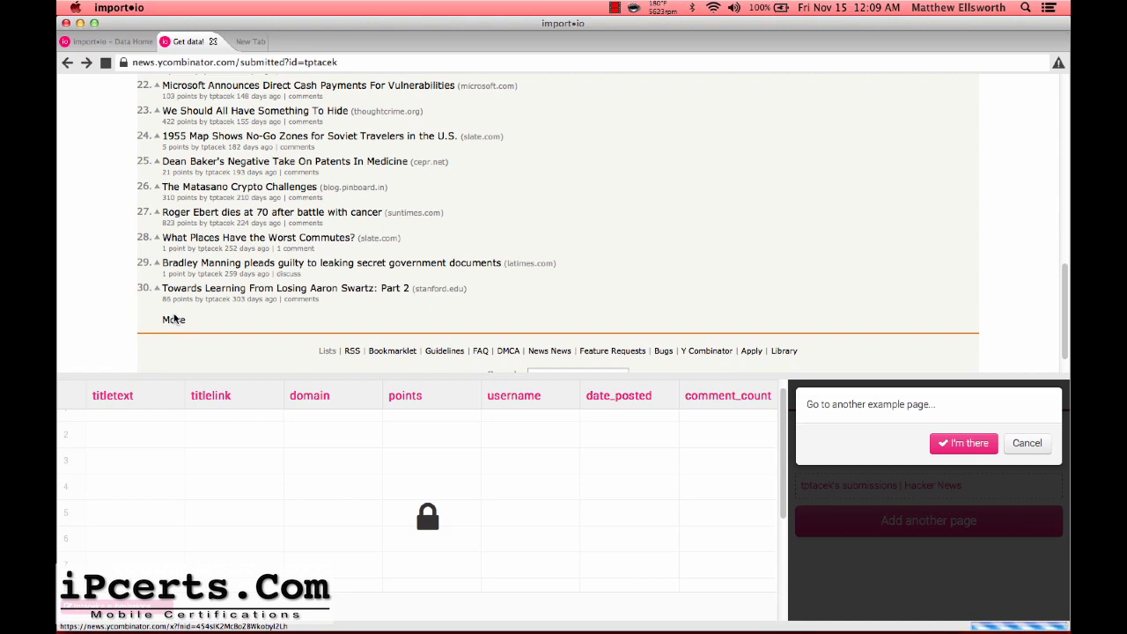
left_click(177, 321)
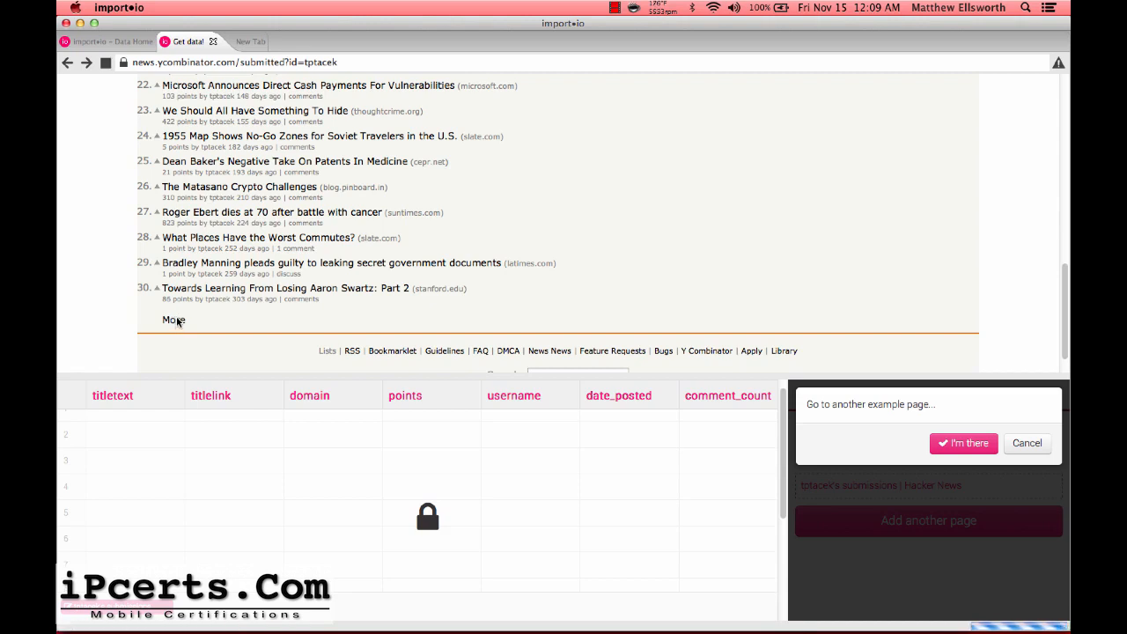
scroll(455, 247, "down", 1)
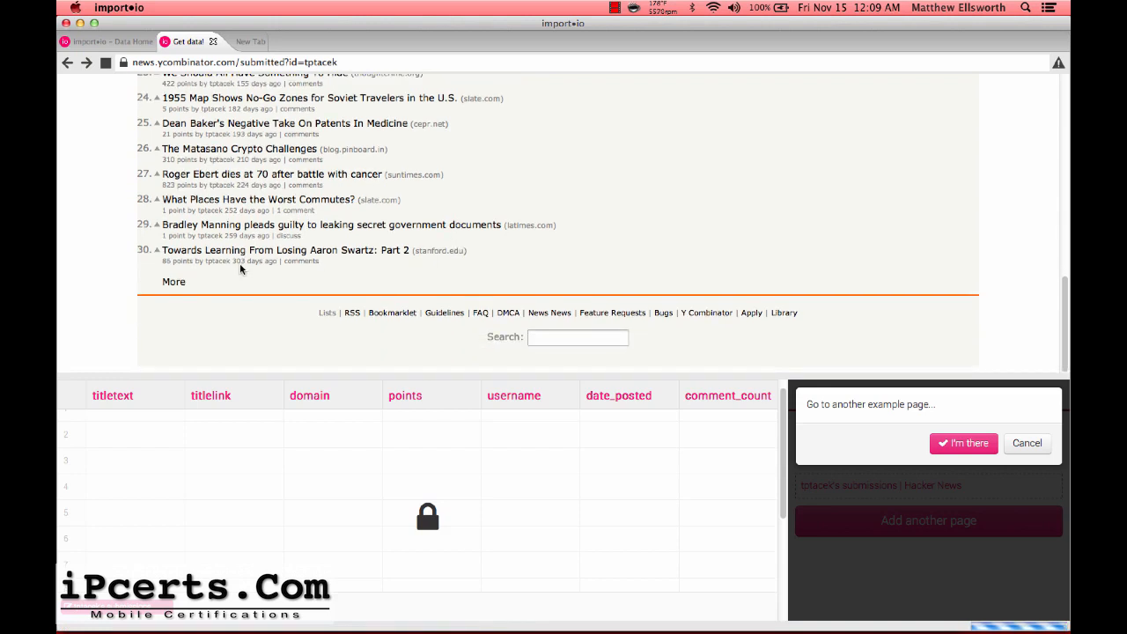
left_click(174, 284)
left_click(175, 280)
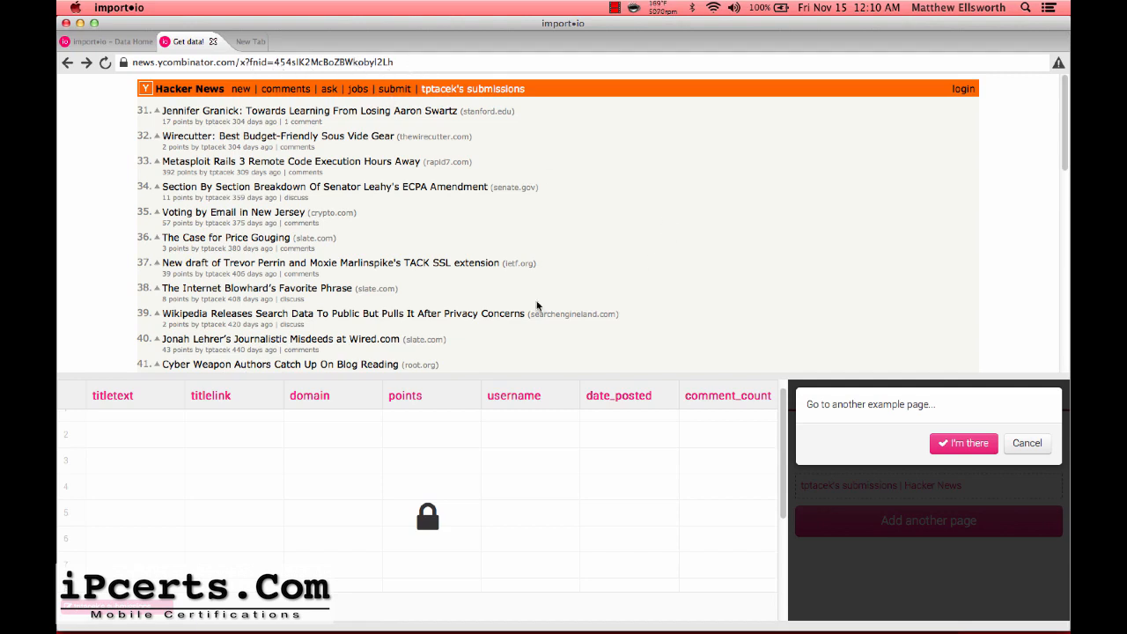
left_click(973, 445)
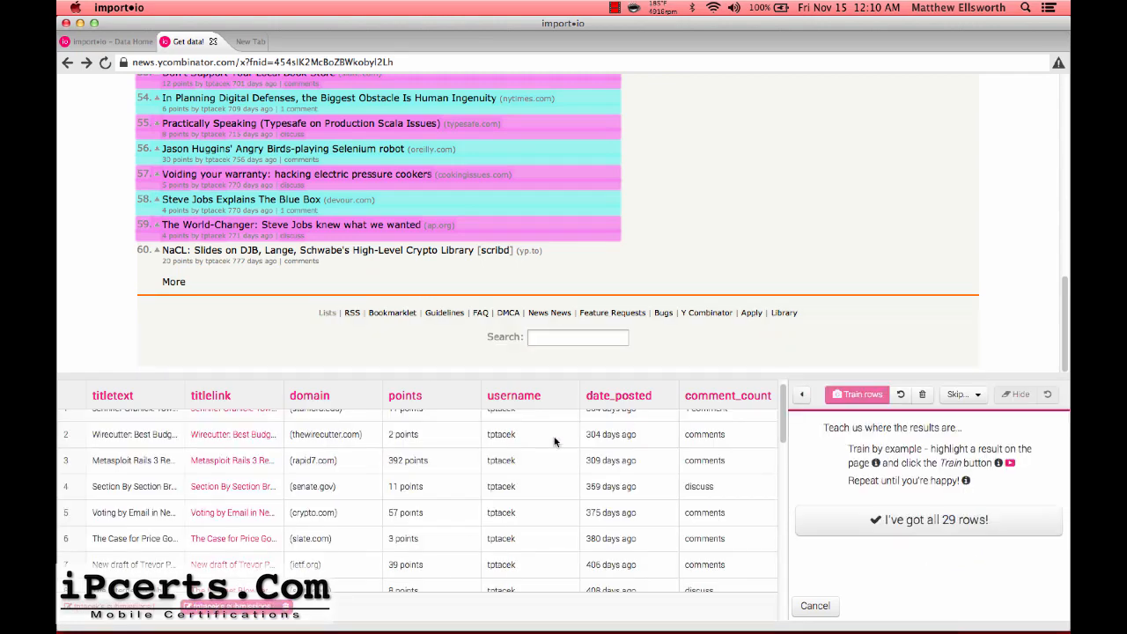
Train the missing submission 60, the NaCL slides entry, as a row on the second example page
scroll(555, 440, "down", 15)
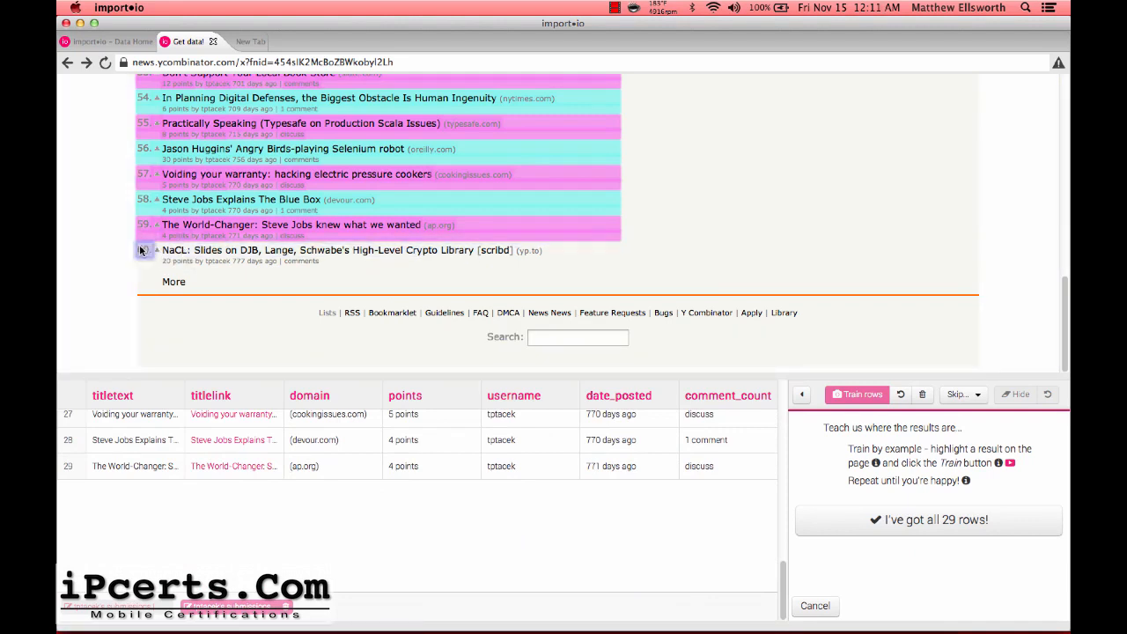
left_click(347, 265)
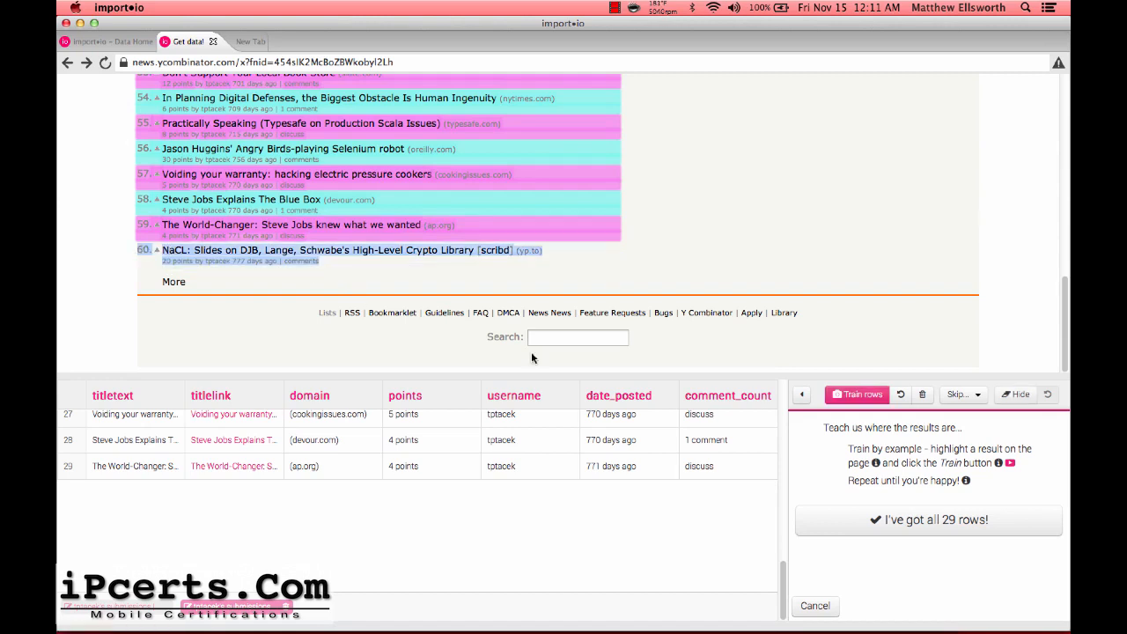
left_click(849, 396)
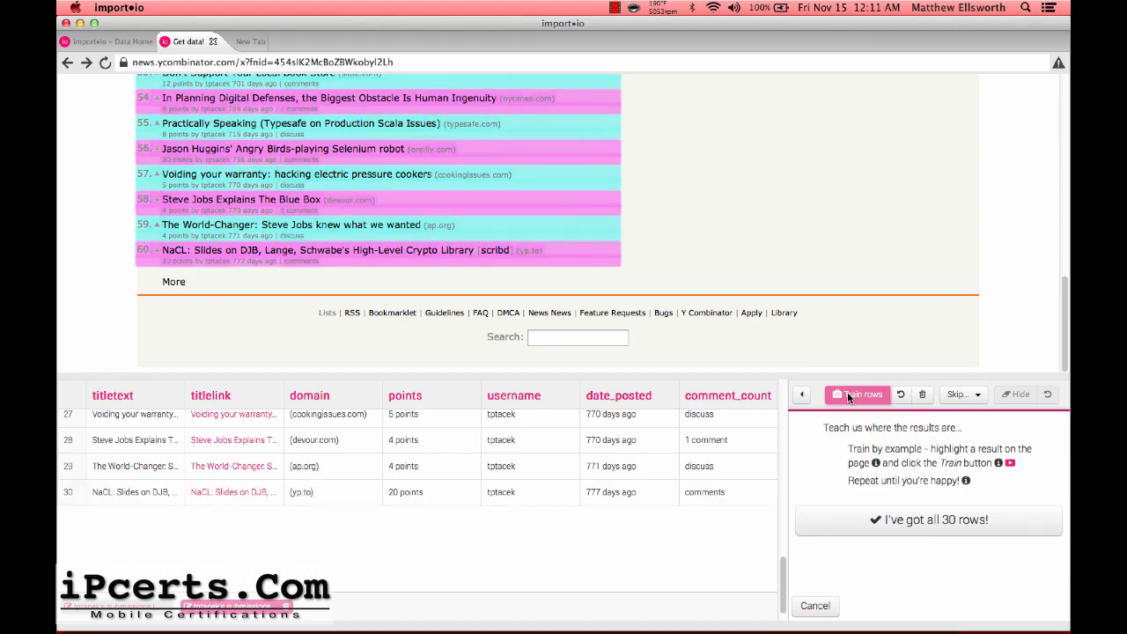
Compare the second page's extracted rows with the highlighted submissions and accept all 30 rows
scroll(253, 467, "up", 15)
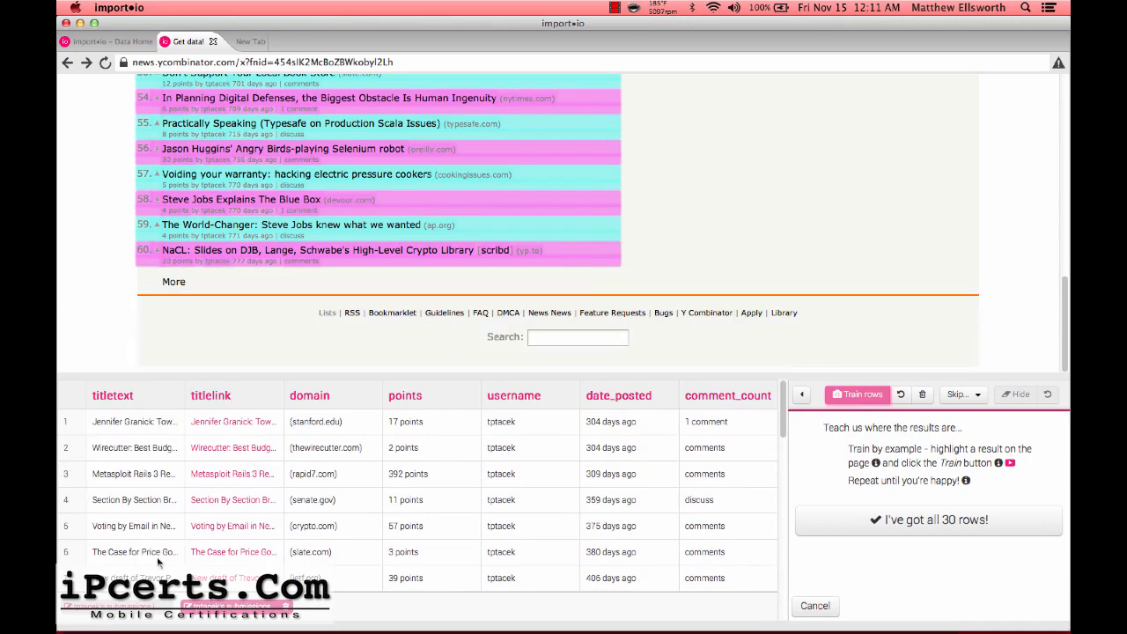
scroll(157, 556, "down", 8)
scroll(157, 557, "down", 3)
scroll(169, 238, "up", 10)
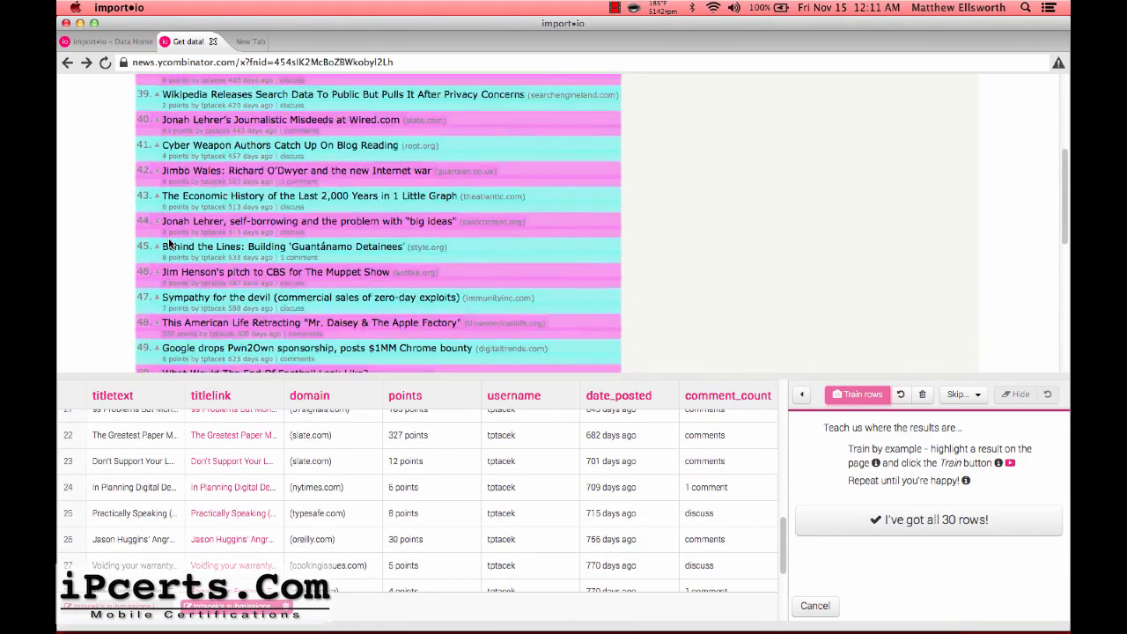
scroll(168, 237, "down", 10)
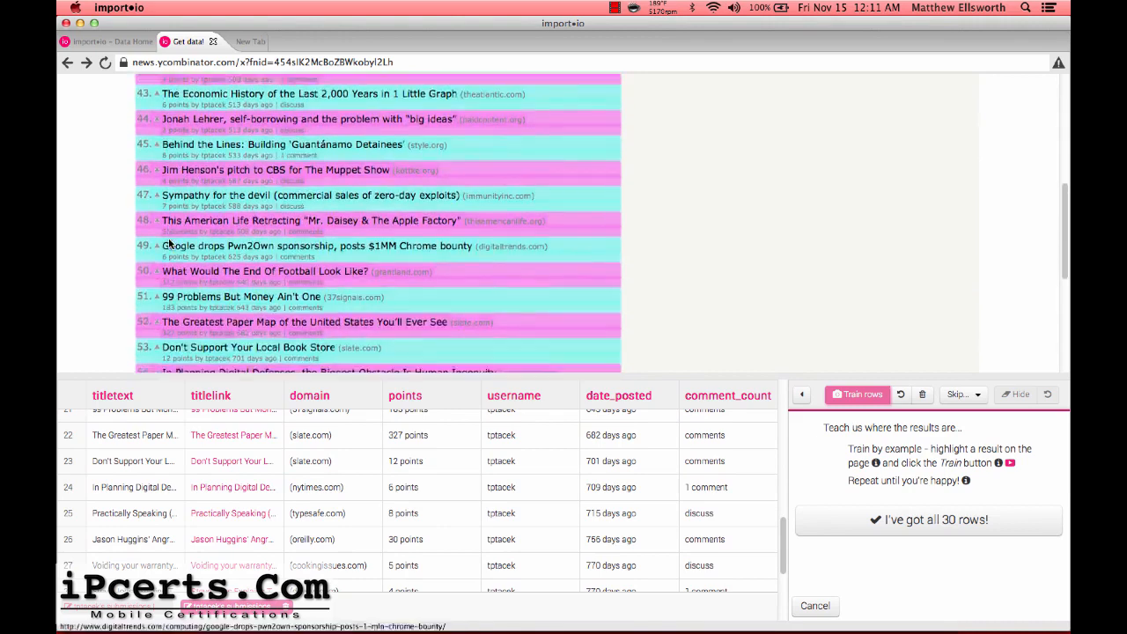
scroll(168, 238, "down", 2)
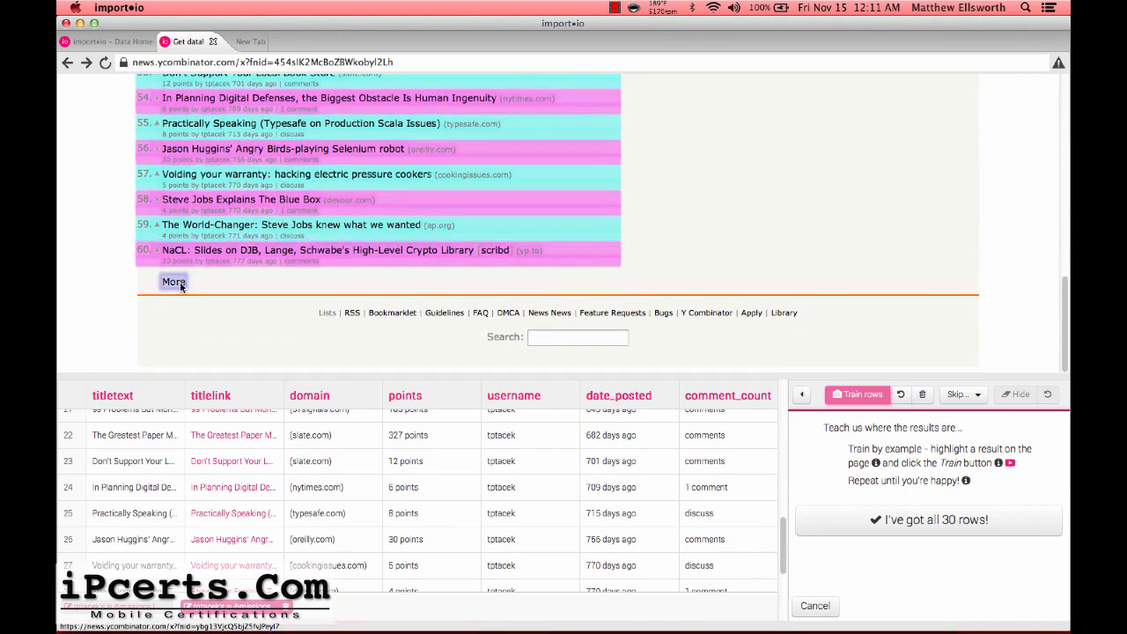
left_click(834, 519)
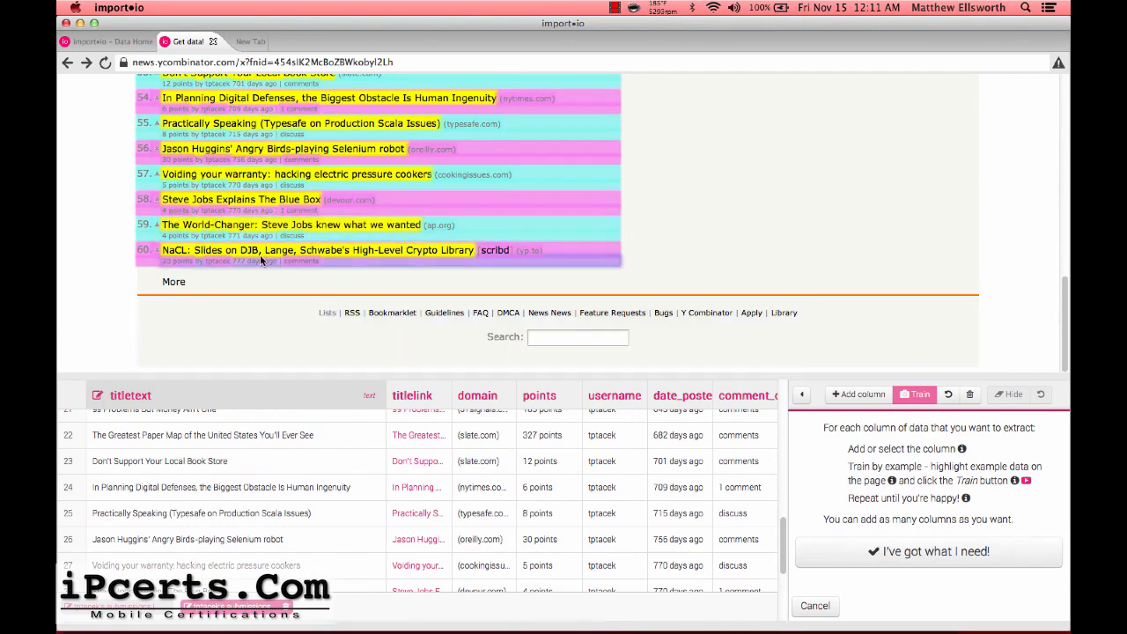
Review the column values extracted from the second example page and accept the column data
scroll(555, 502, "down", 3)
scroll(586, 508, "up", 10)
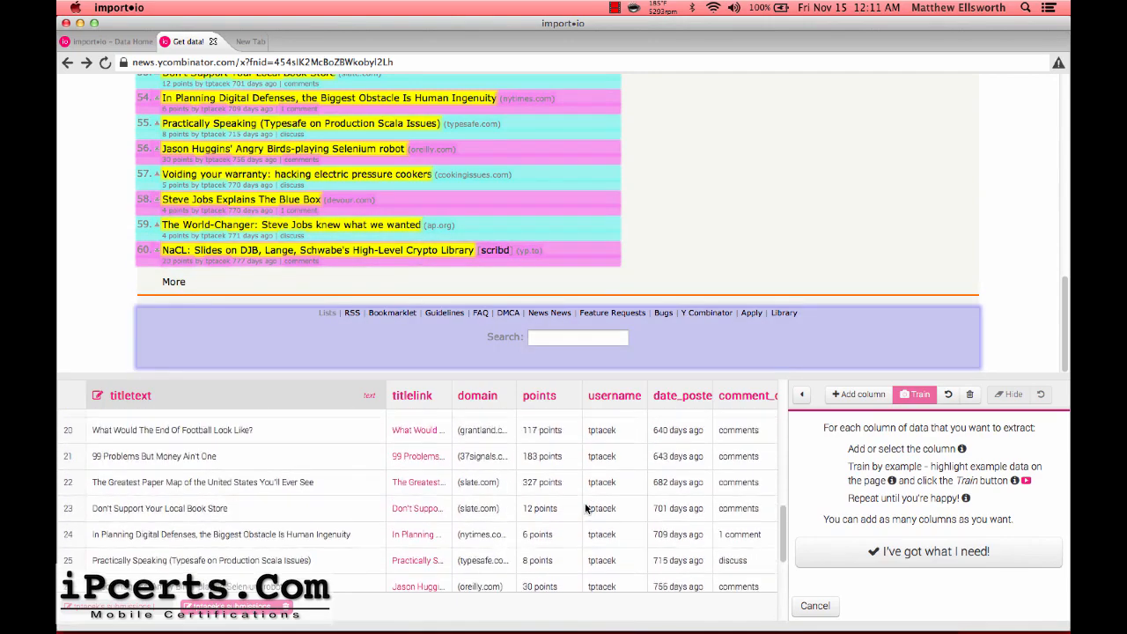
scroll(585, 508, "up", 5)
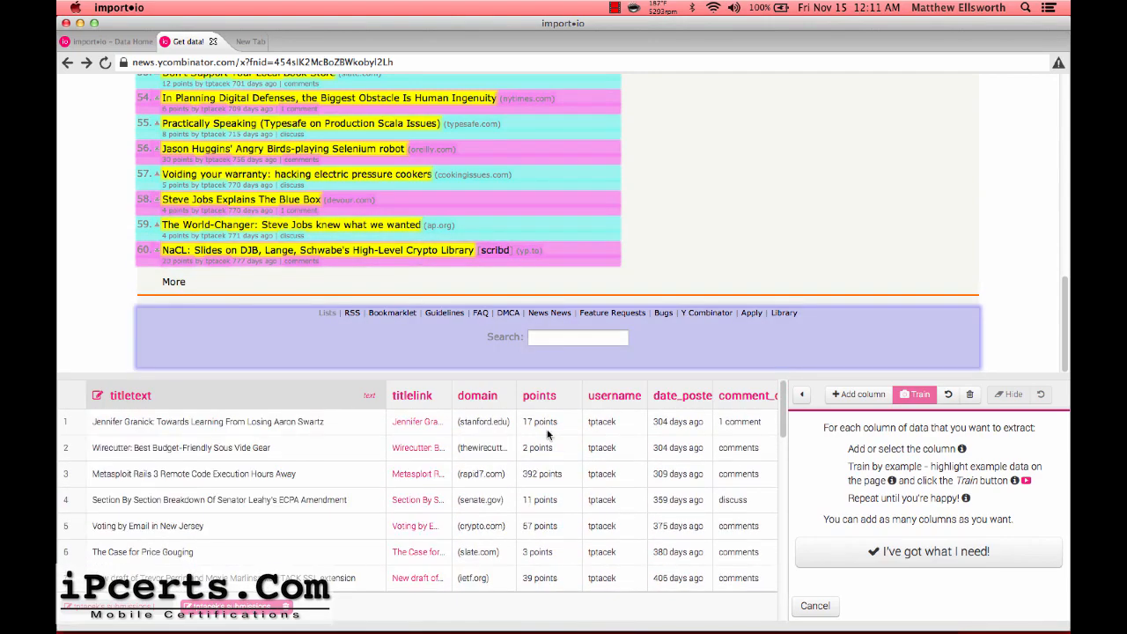
scroll(547, 433, "down", 3)
scroll(548, 433, "down", 12)
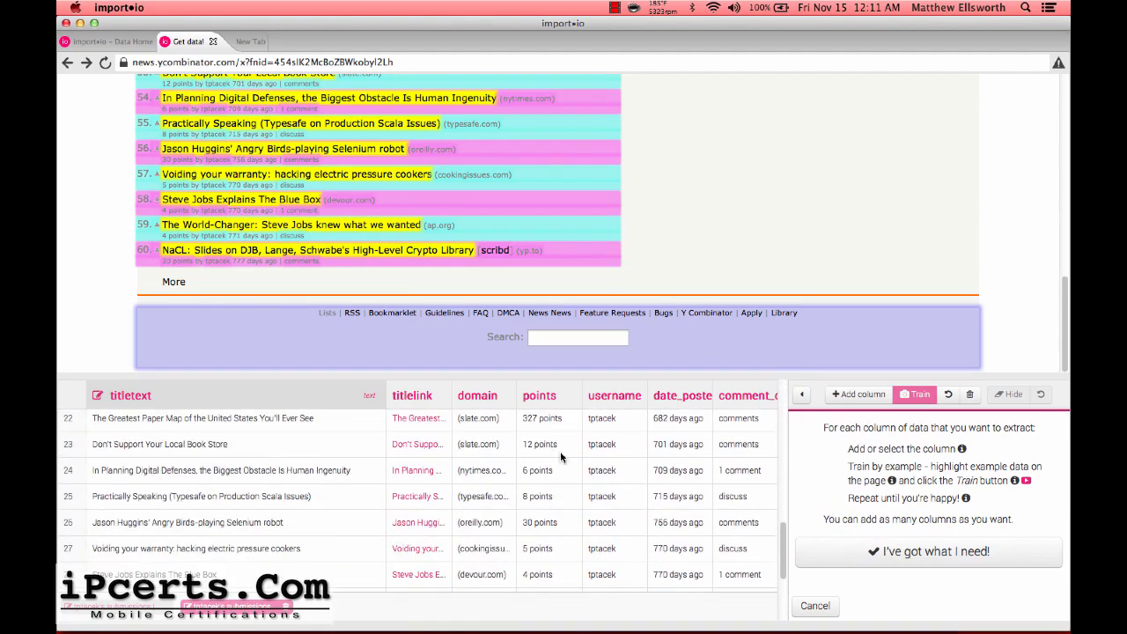
scroll(596, 466, "up", 13)
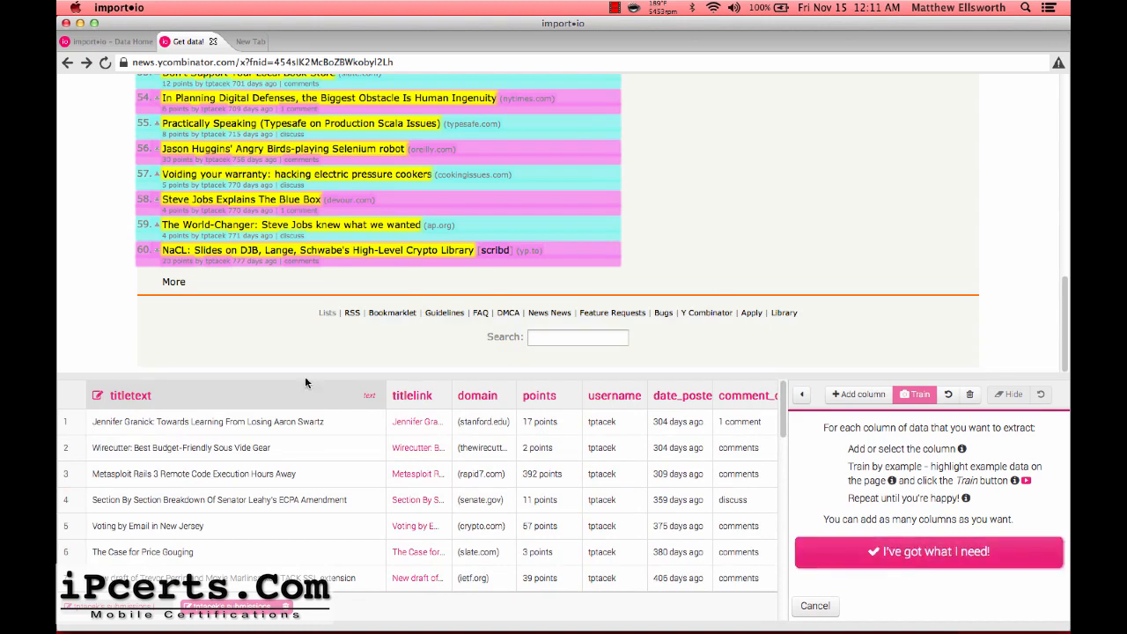
left_click(900, 550)
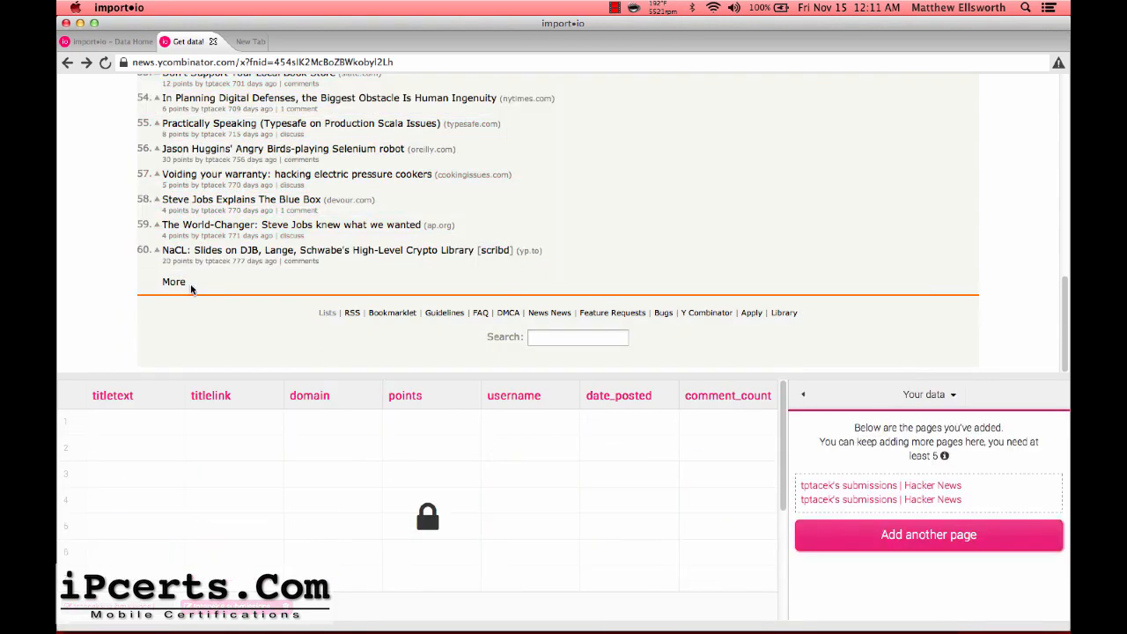
Go to the third page of submissions, items 61 to 90, and add it as an example page
left_click(174, 280)
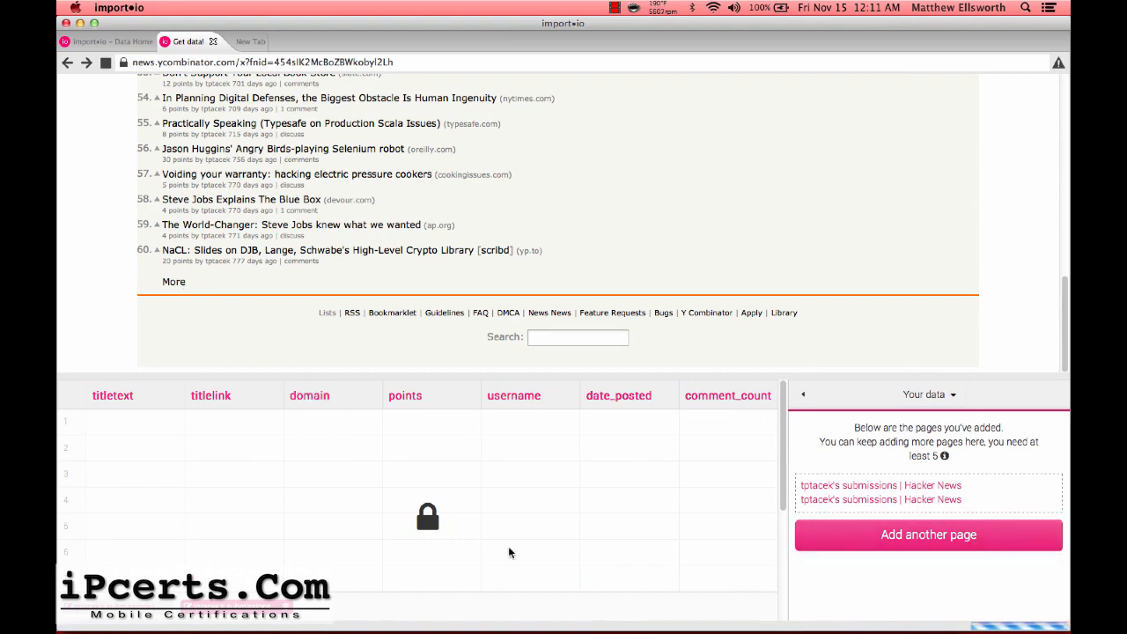
left_click(173, 282)
left_click(856, 537)
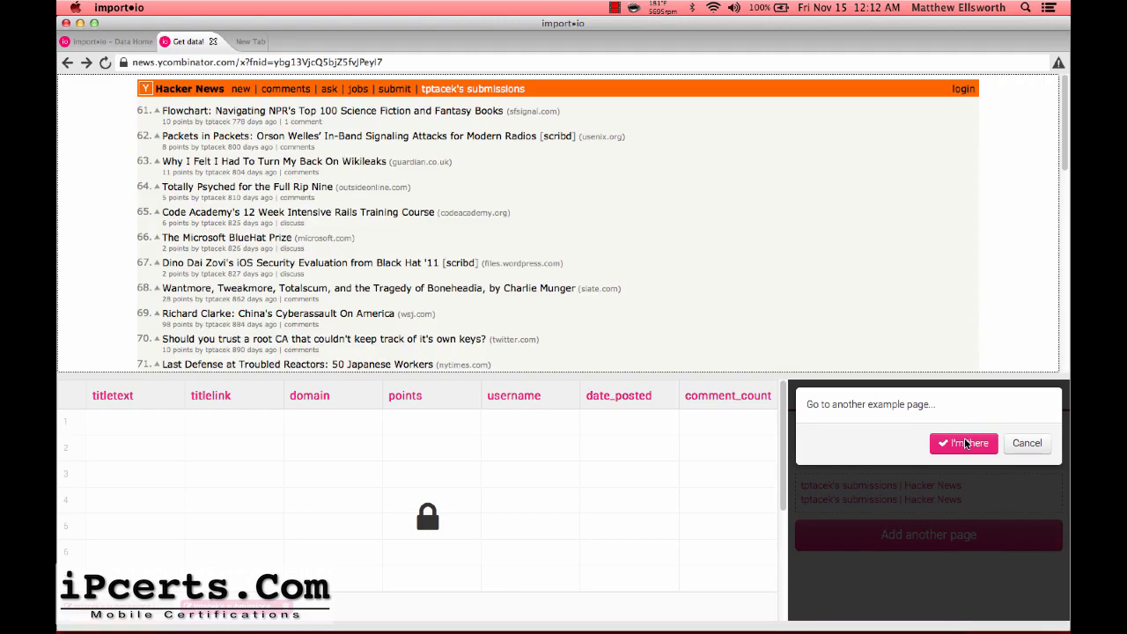
left_click(966, 443)
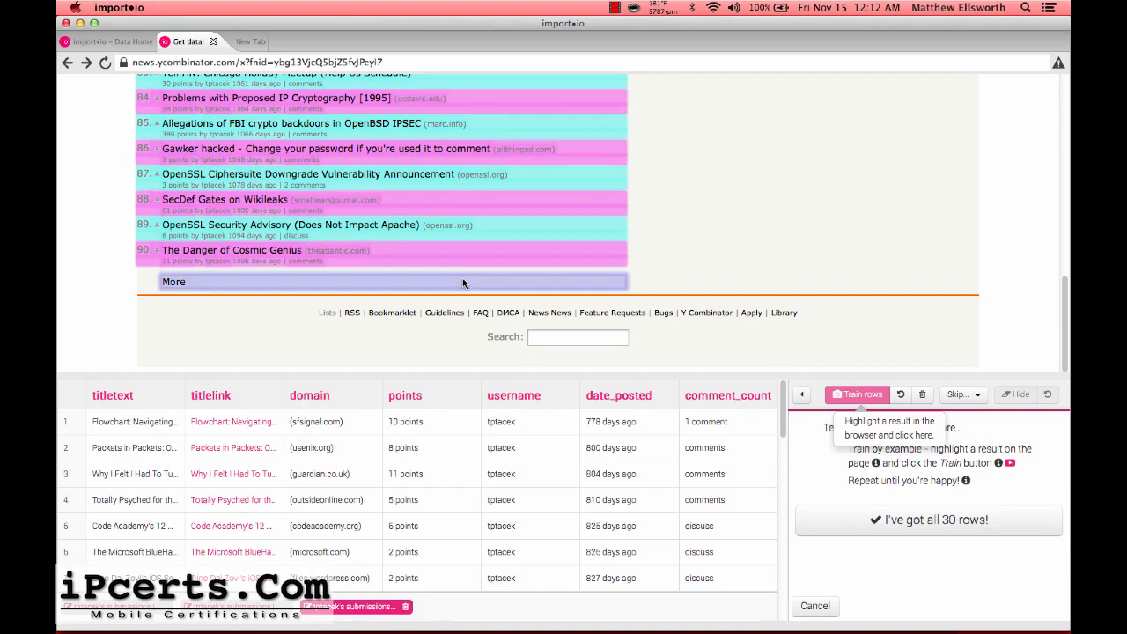
Check the third example page's extracted data, then accept all 30 rows and the columns
scroll(503, 467, "down", 15)
scroll(505, 471, "up", 15)
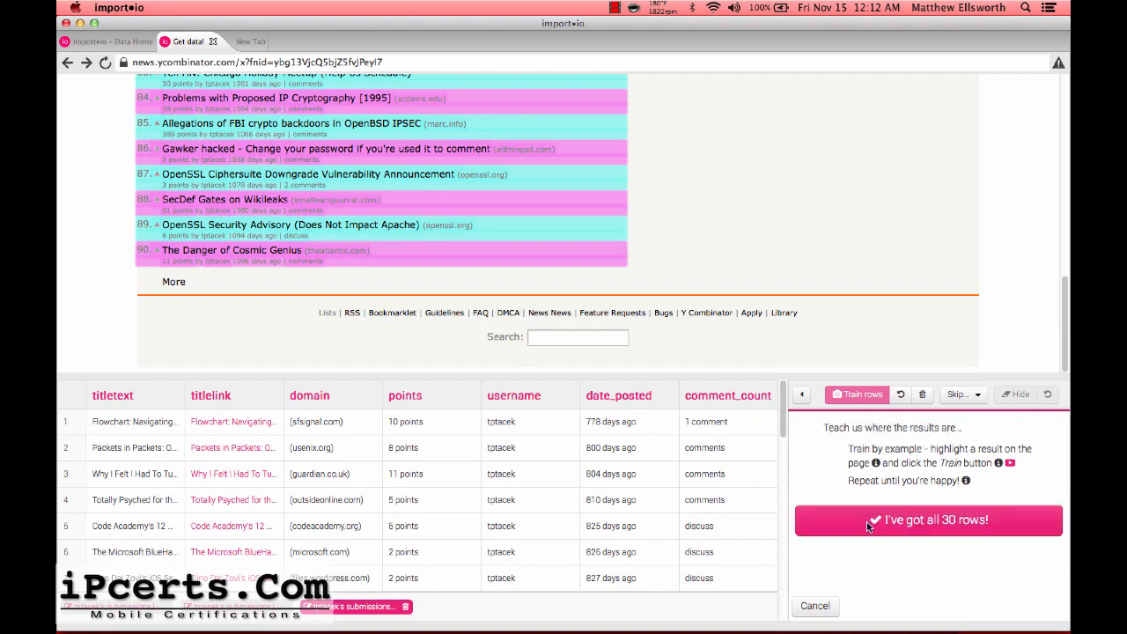
left_click(866, 524)
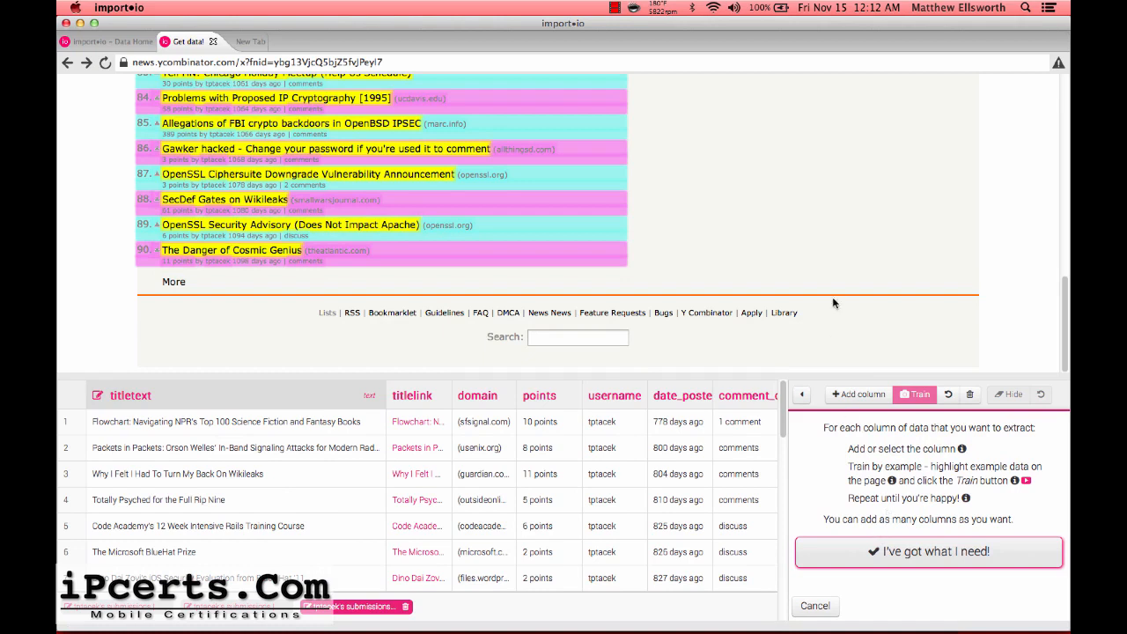
left_click(871, 555)
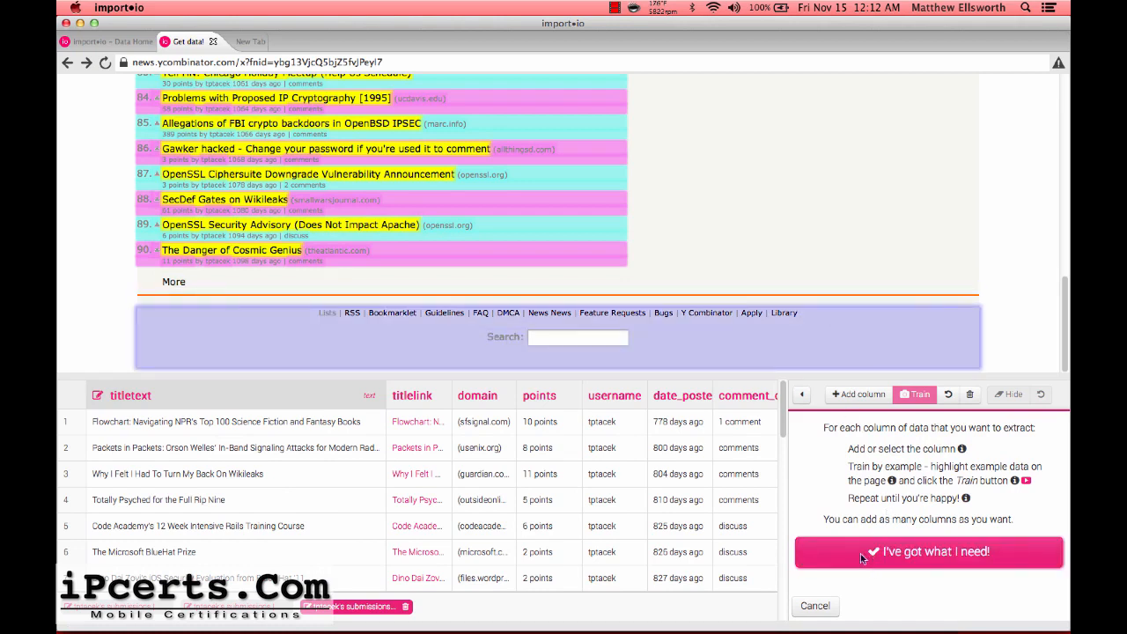
left_click(949, 555)
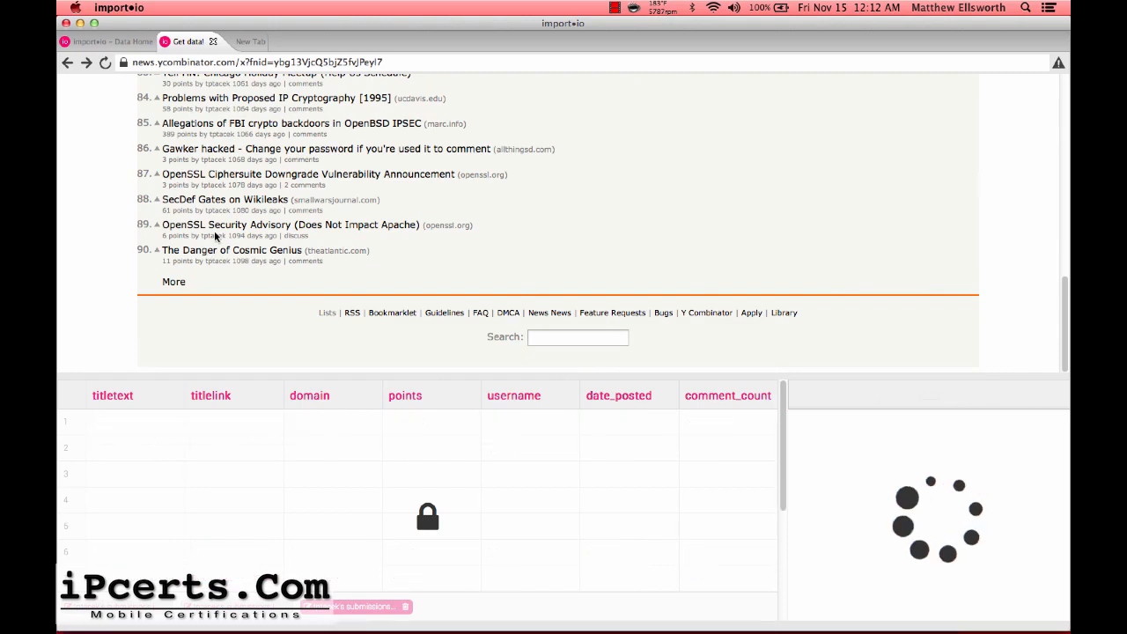
Go to the fourth page of submissions, items 91 to 120, and add it as an example page
mouse_move(847, 484)
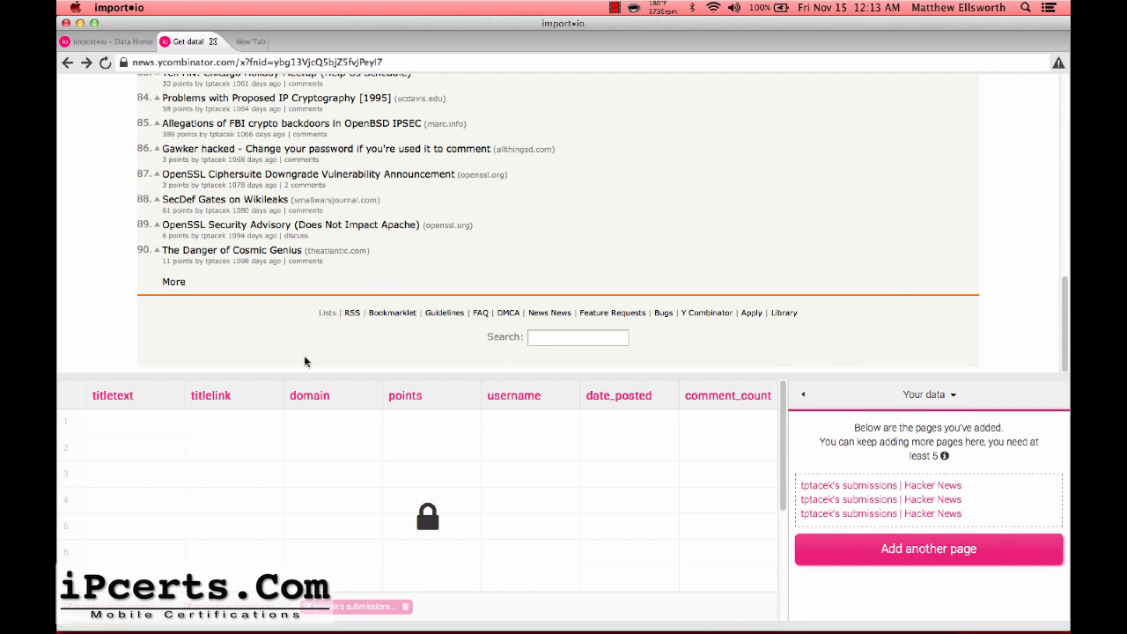
left_click(172, 283)
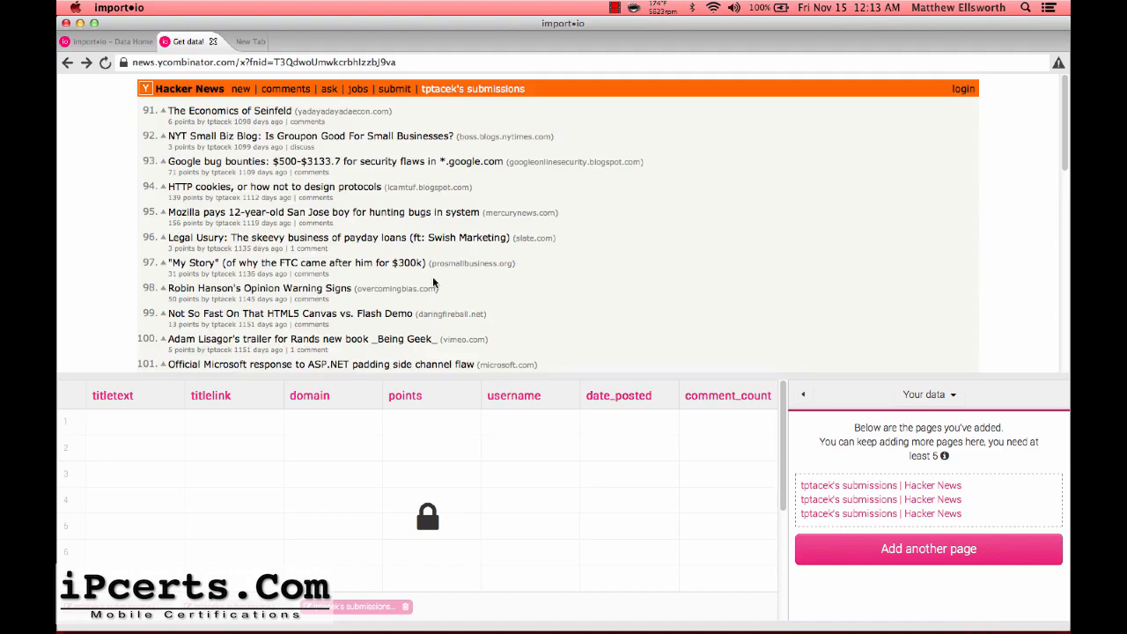
scroll(447, 276, "down", 10)
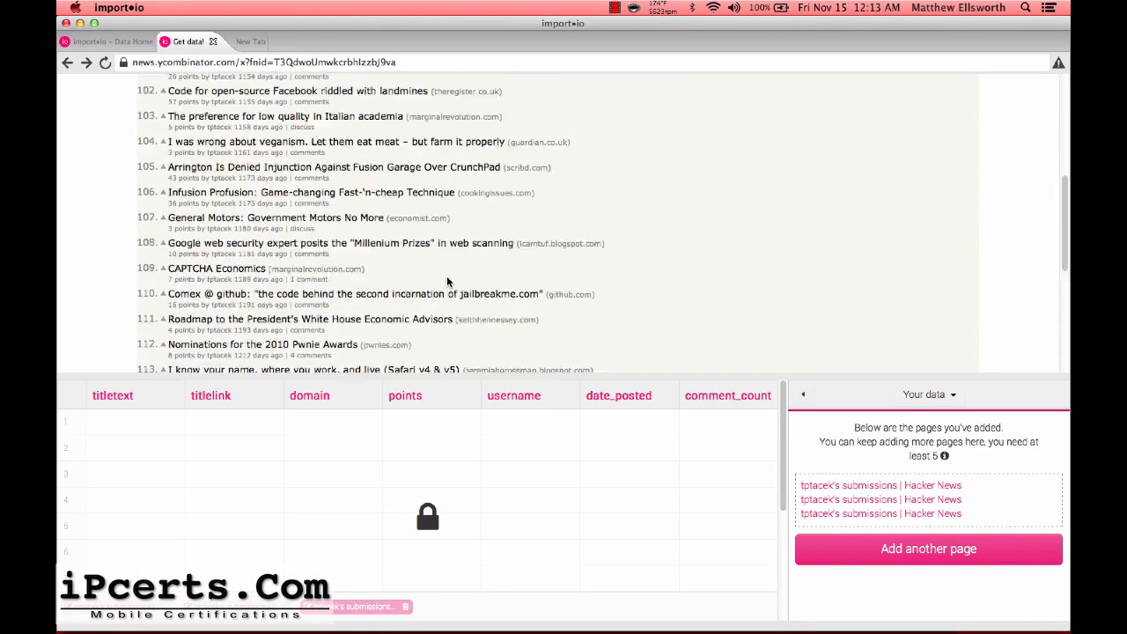
left_click(917, 541)
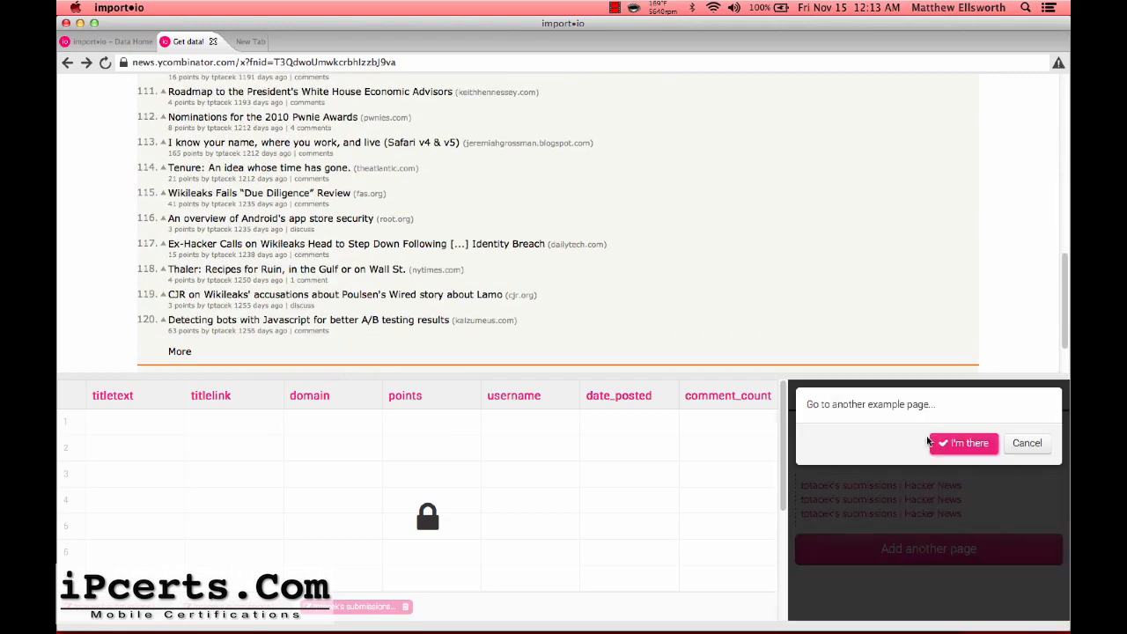
left_click(950, 445)
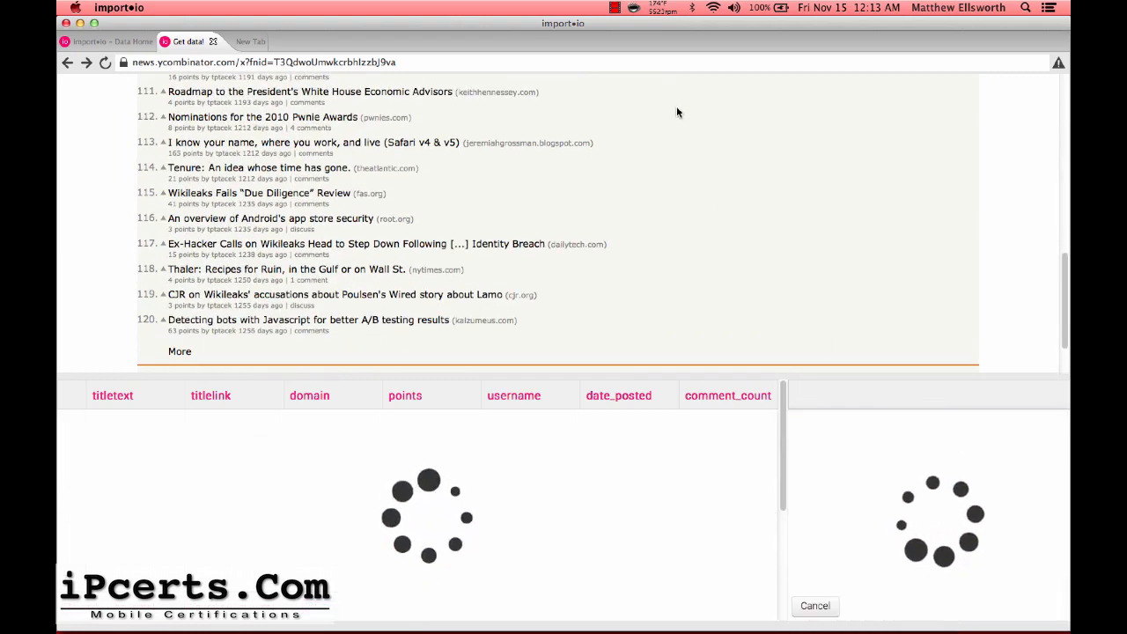
Check the fourth example page's extracted data, then accept all 30 rows and the columns
scroll(715, 263, "up", 9)
scroll(716, 265, "up", 2)
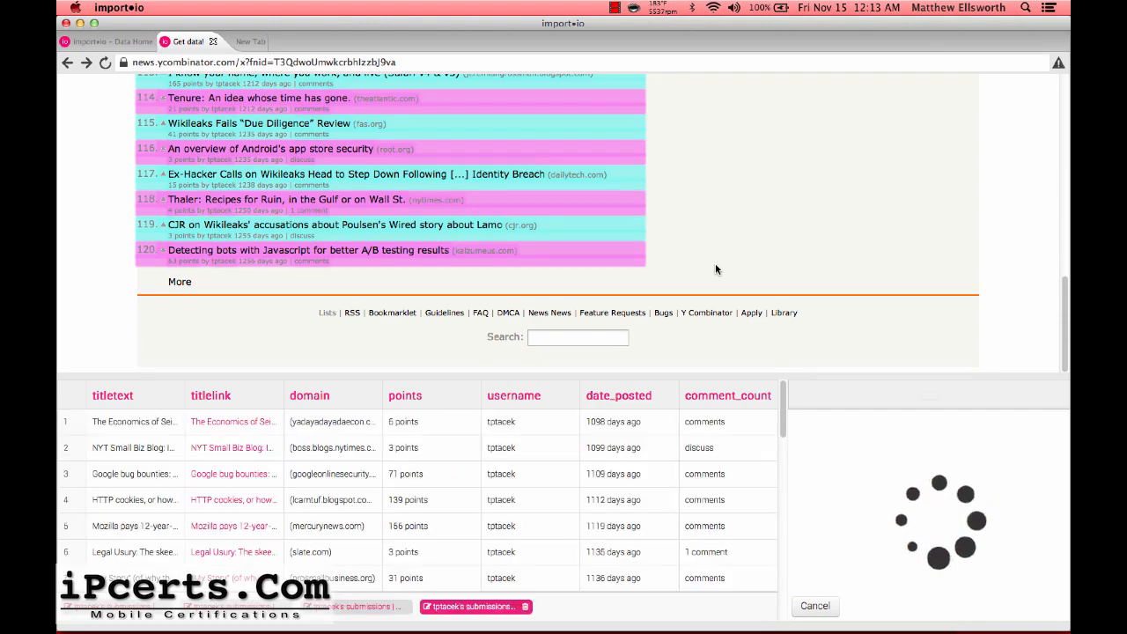
scroll(616, 456, "down", 1)
scroll(615, 456, "down", 10)
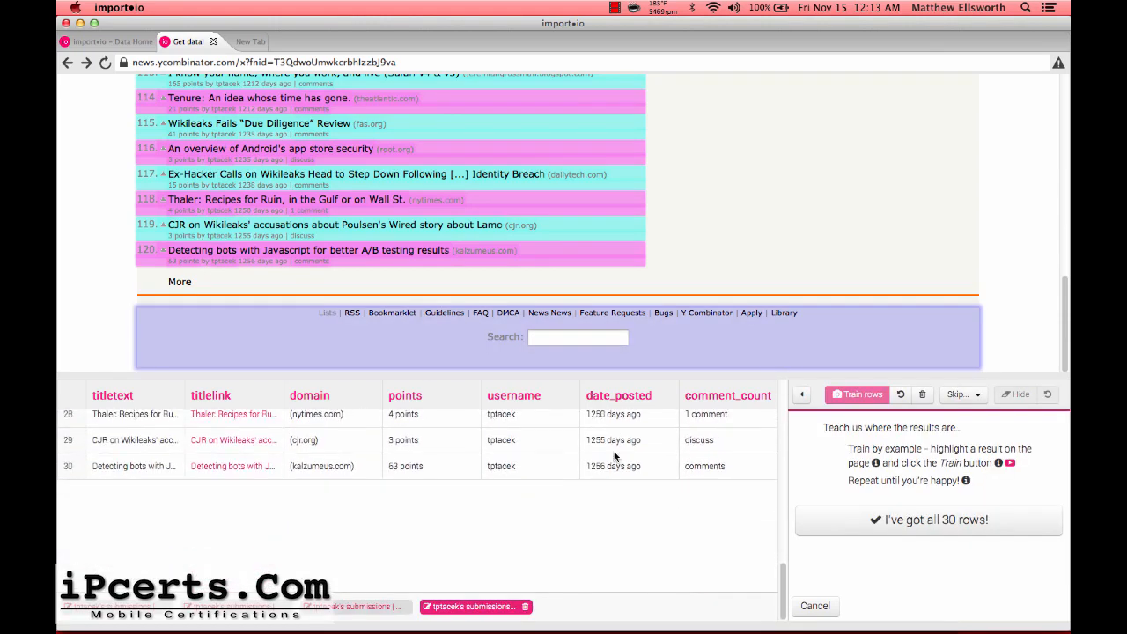
scroll(615, 456, "up", 10)
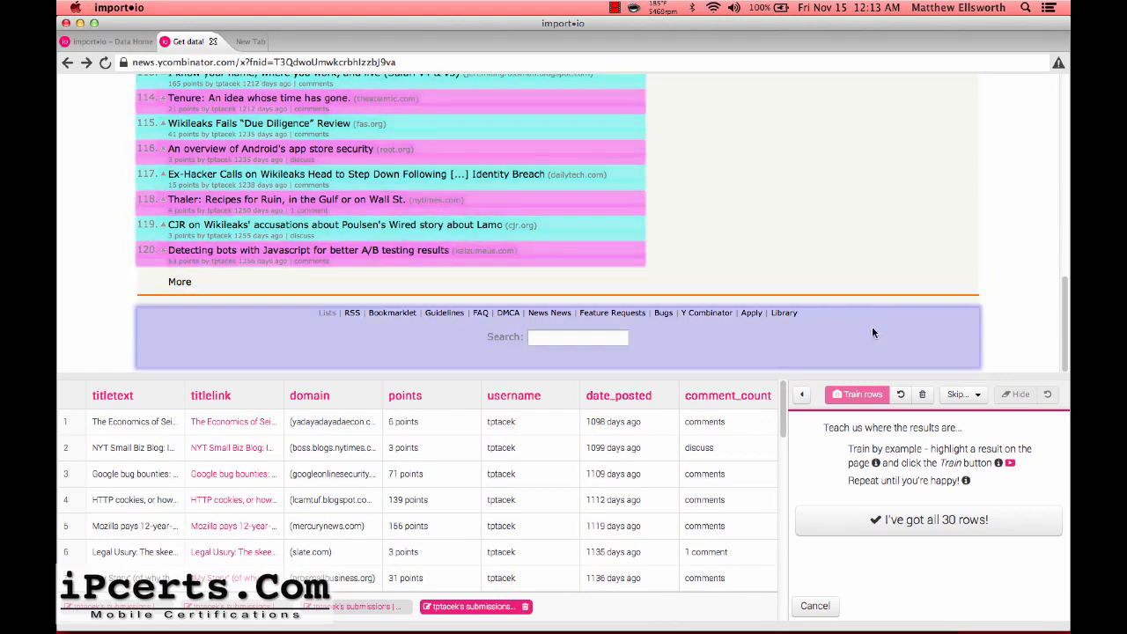
left_click(920, 526)
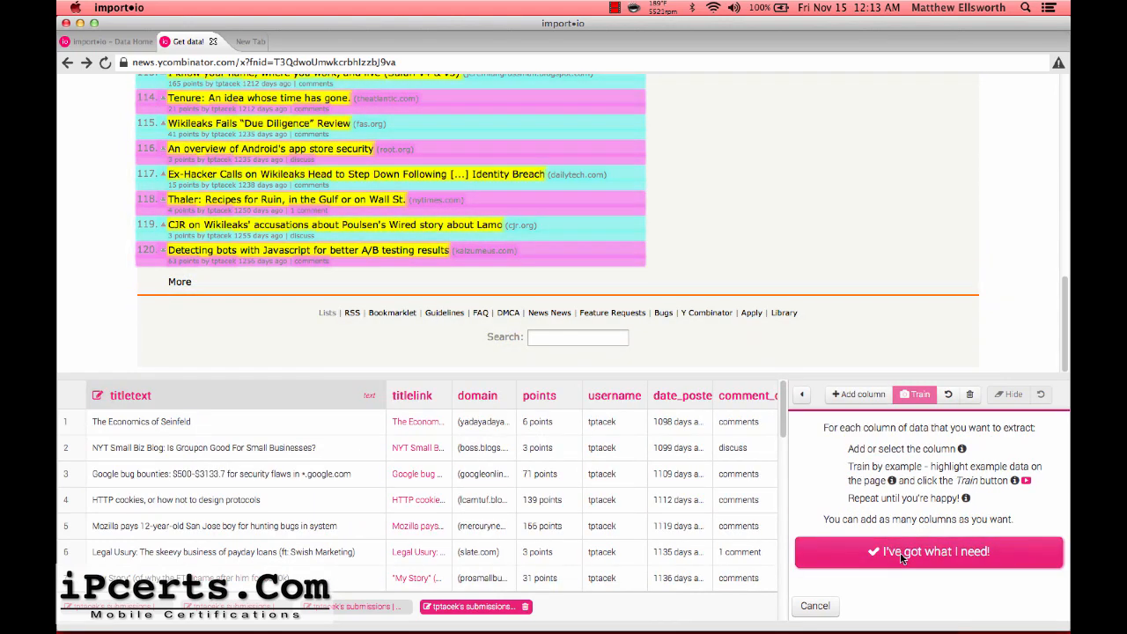
left_click(901, 557)
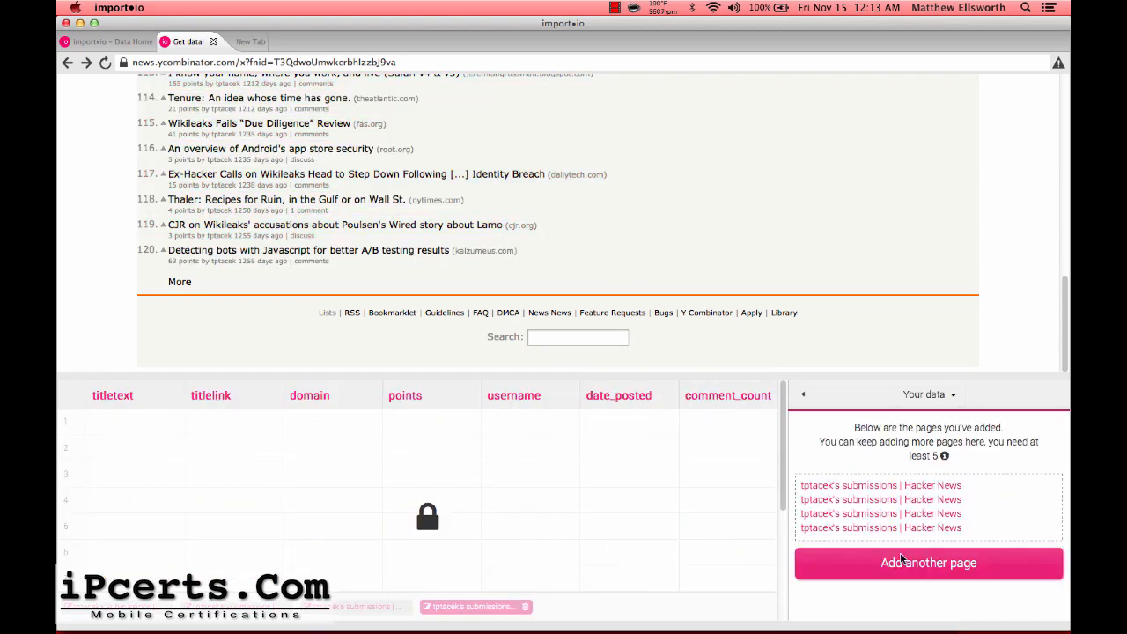
Go to the fifth page of submissions, items 121 to 150, and add it as an example page
left_click(881, 562)
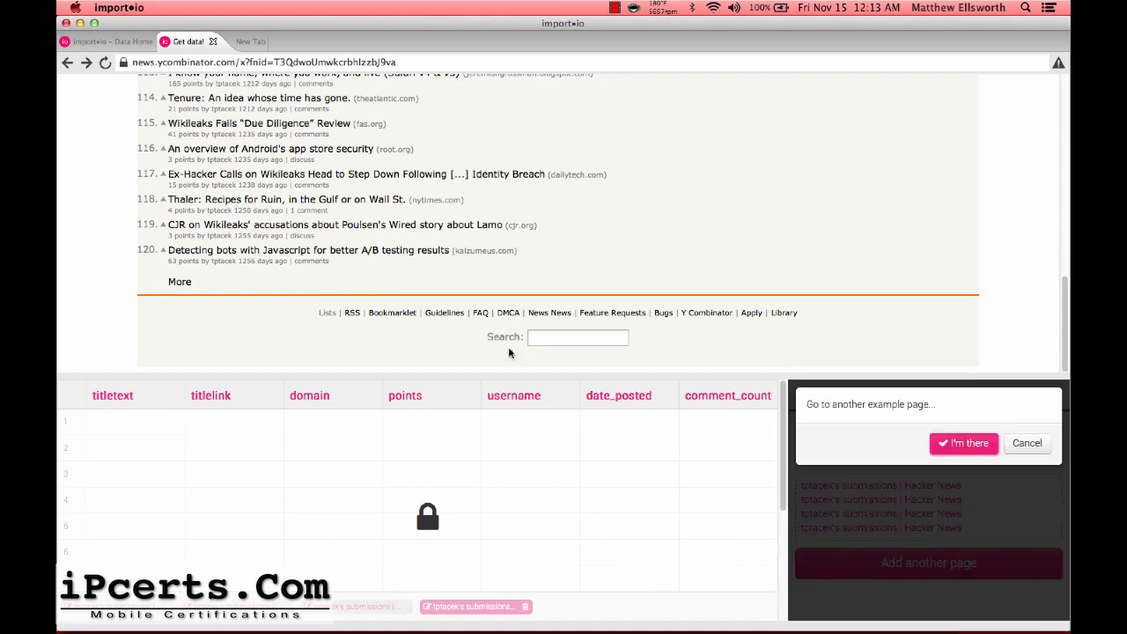
left_click(174, 282)
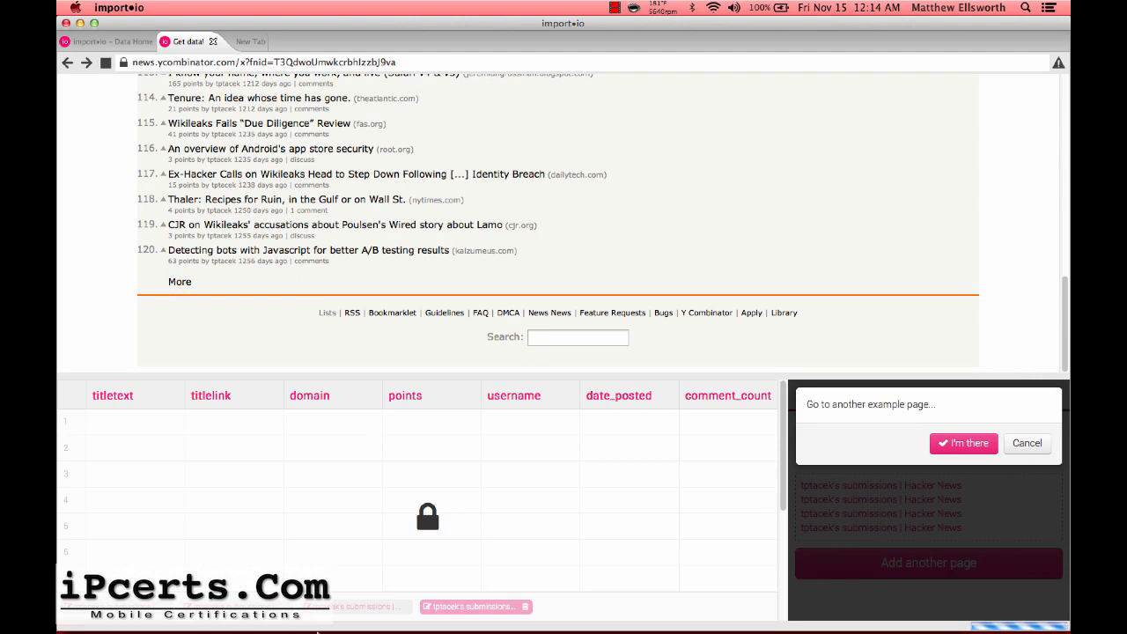
mouse_move(460, 584)
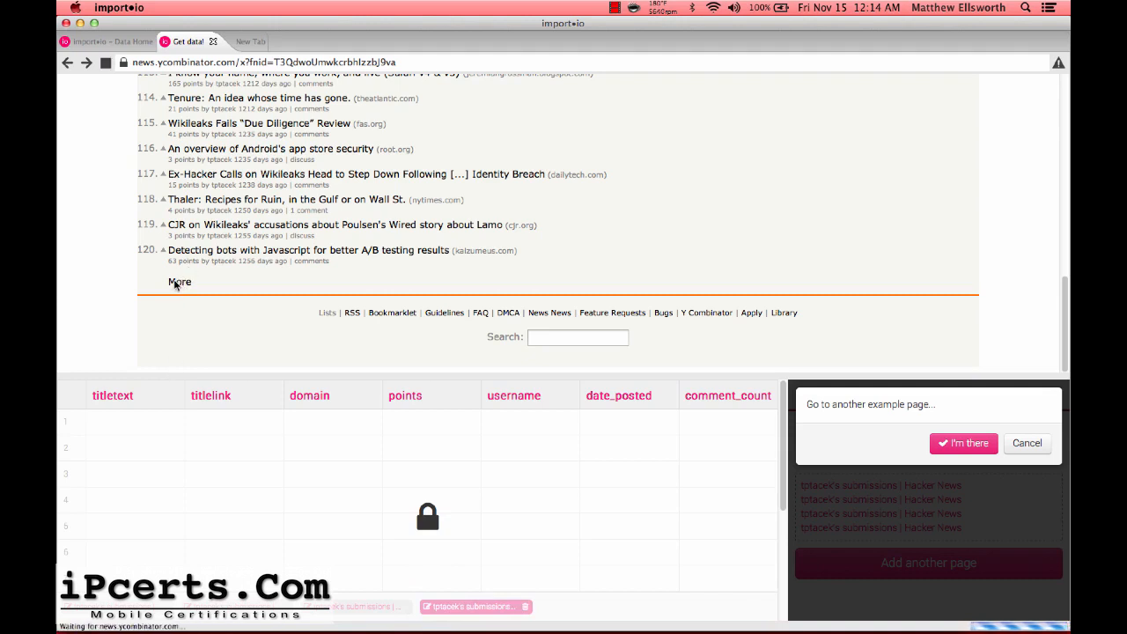
left_click(175, 282)
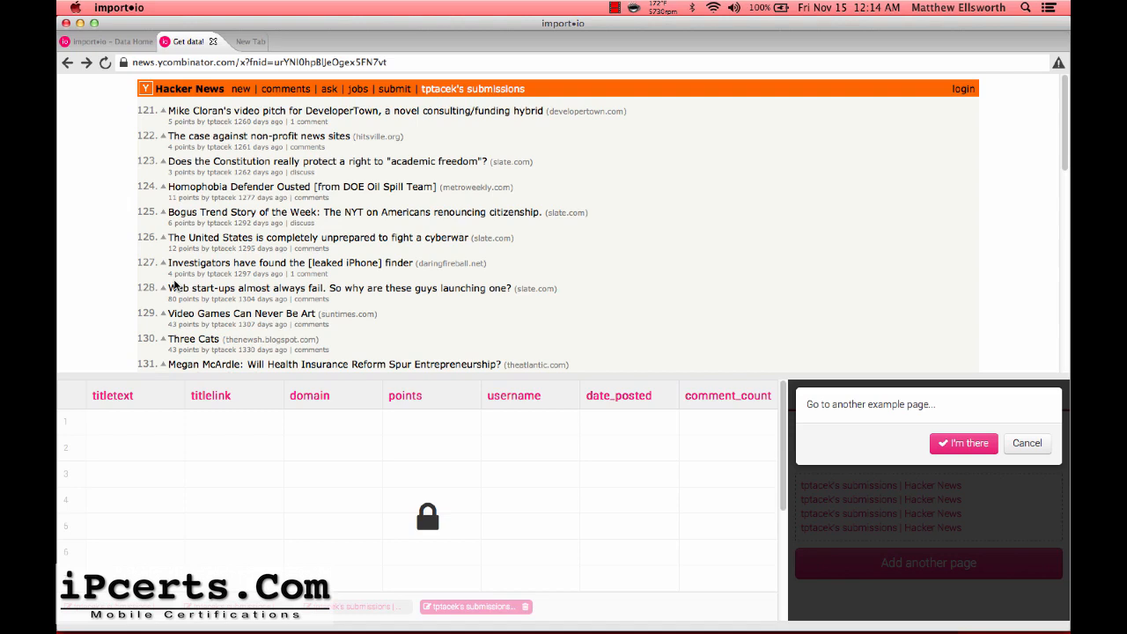
left_click(973, 445)
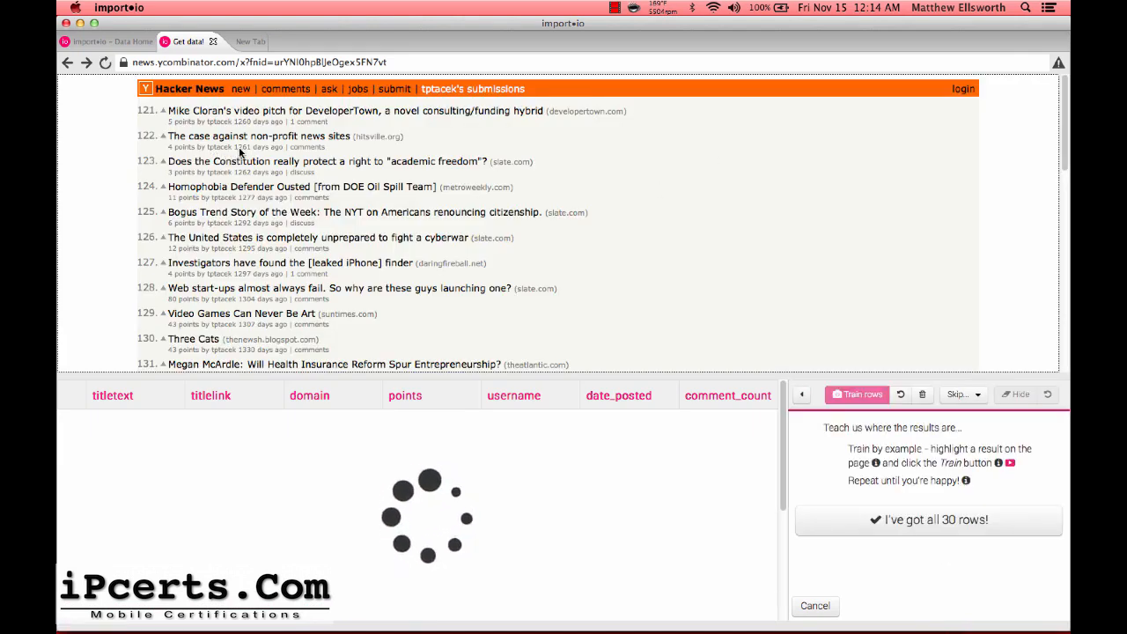
Compare the fifth example page's extracted rows with the submissions listed, then accept all 30 rows and the columns
scroll(240, 155, "down", 10)
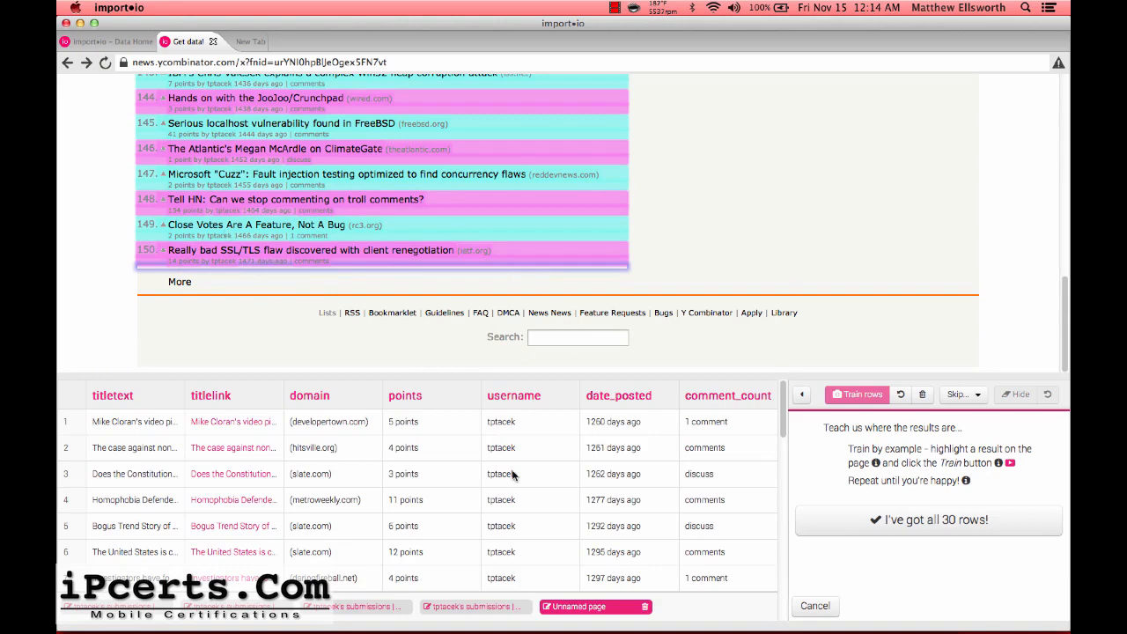
scroll(513, 476, "down", 10)
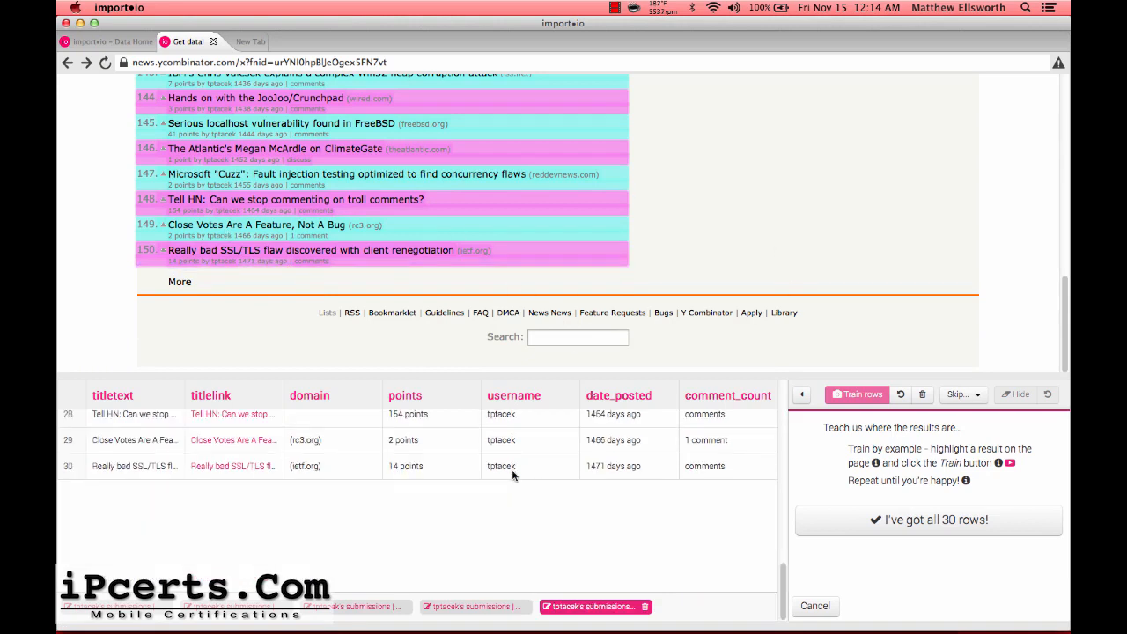
scroll(513, 476, "up", 2)
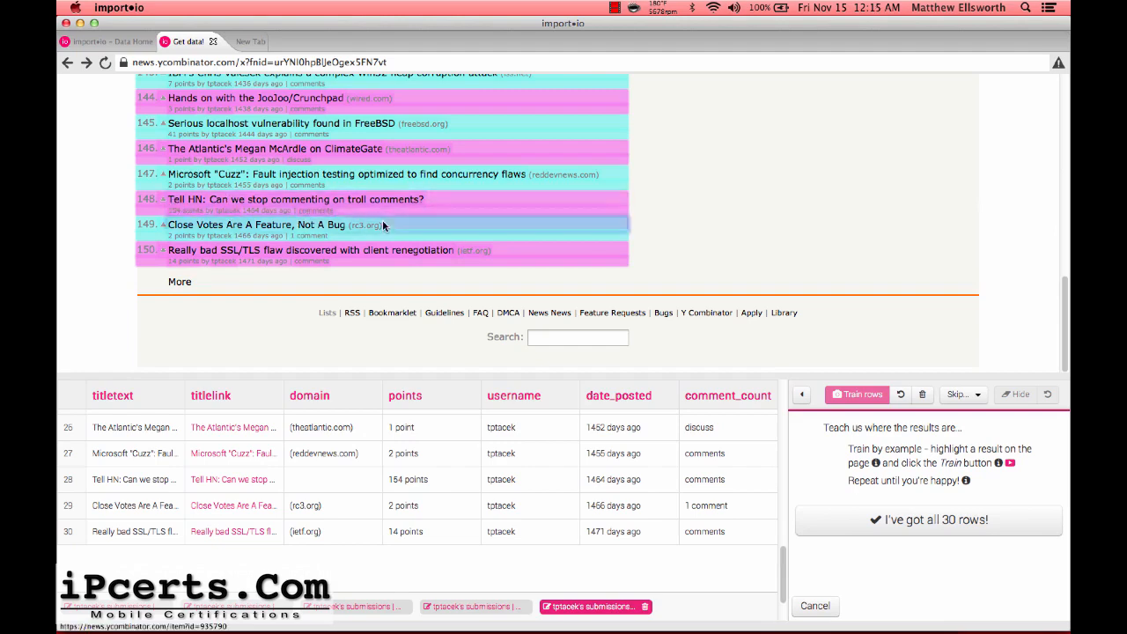
scroll(446, 337, "up", 4)
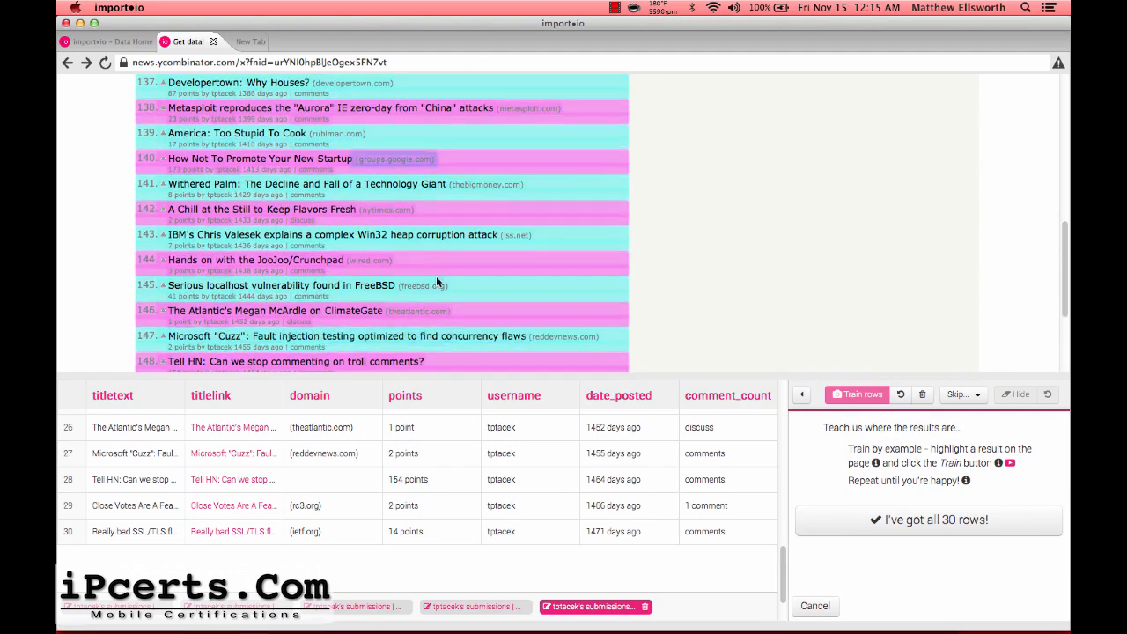
scroll(449, 404, "up", 5)
scroll(449, 404, "up", 5)
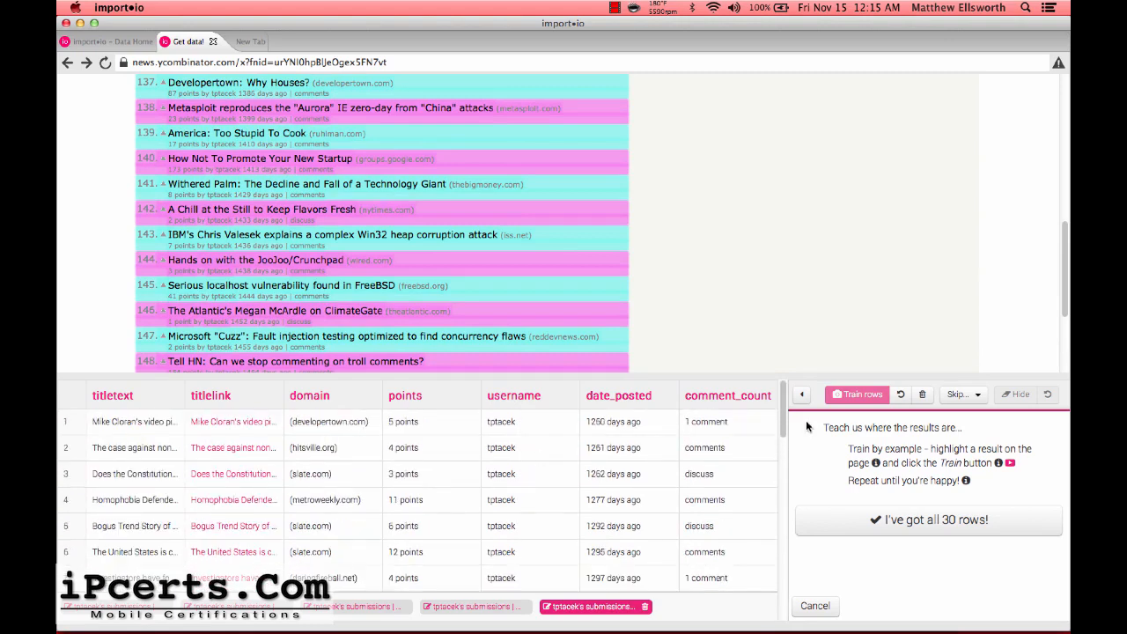
left_click(909, 520)
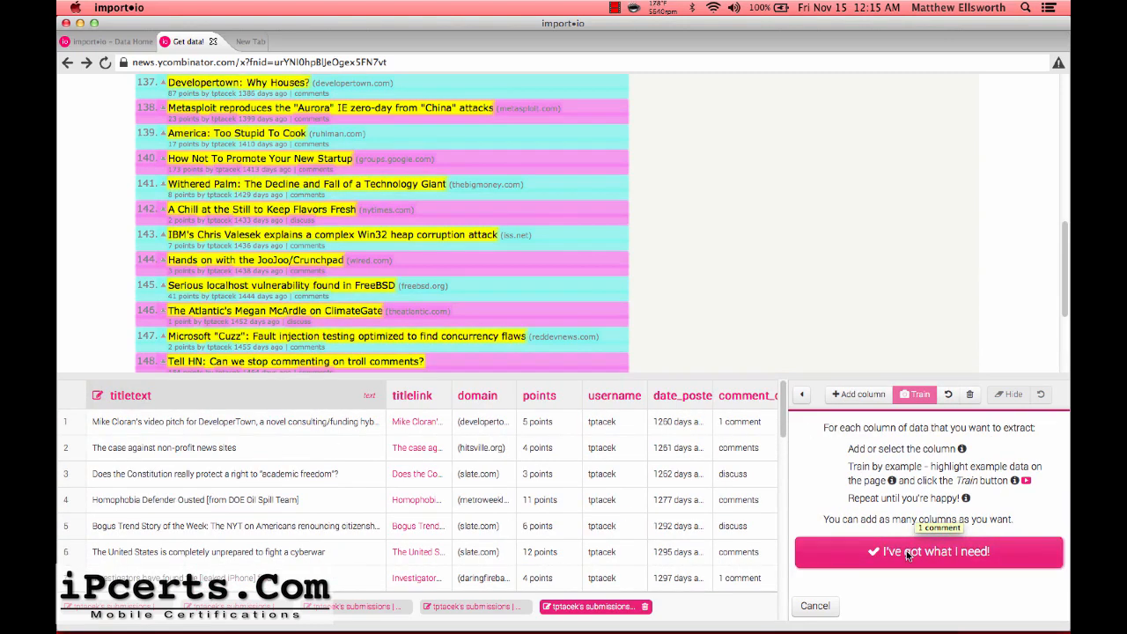
left_click(907, 551)
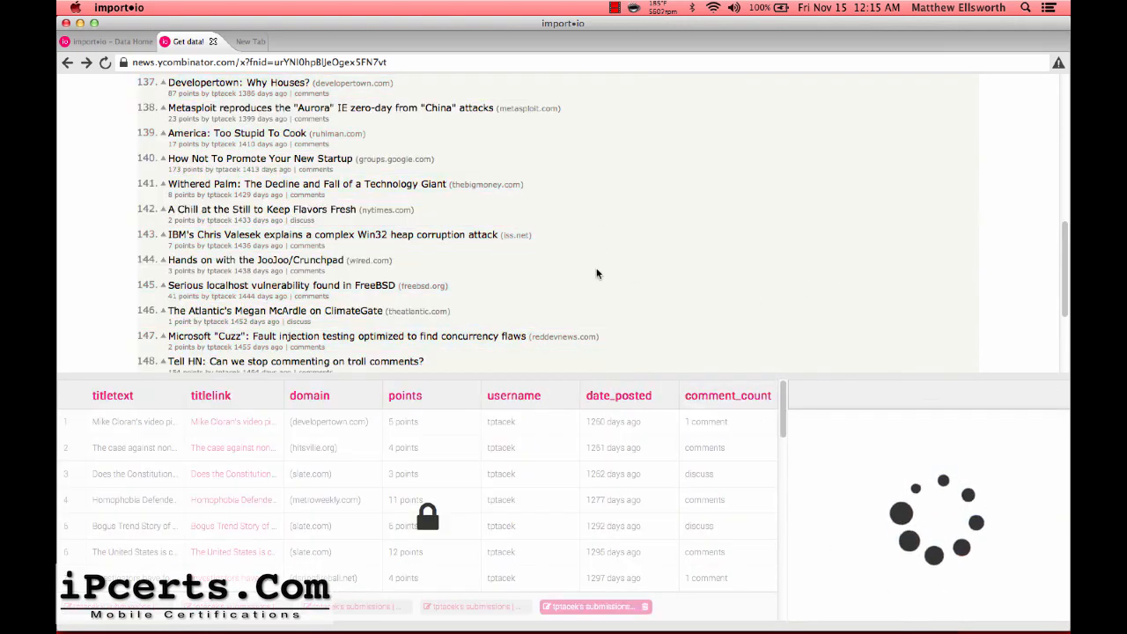
Switch to TextEdit to review the saved Hacker News URL list, move its window aside, and return to import.io
scroll(596, 270, "down", 4)
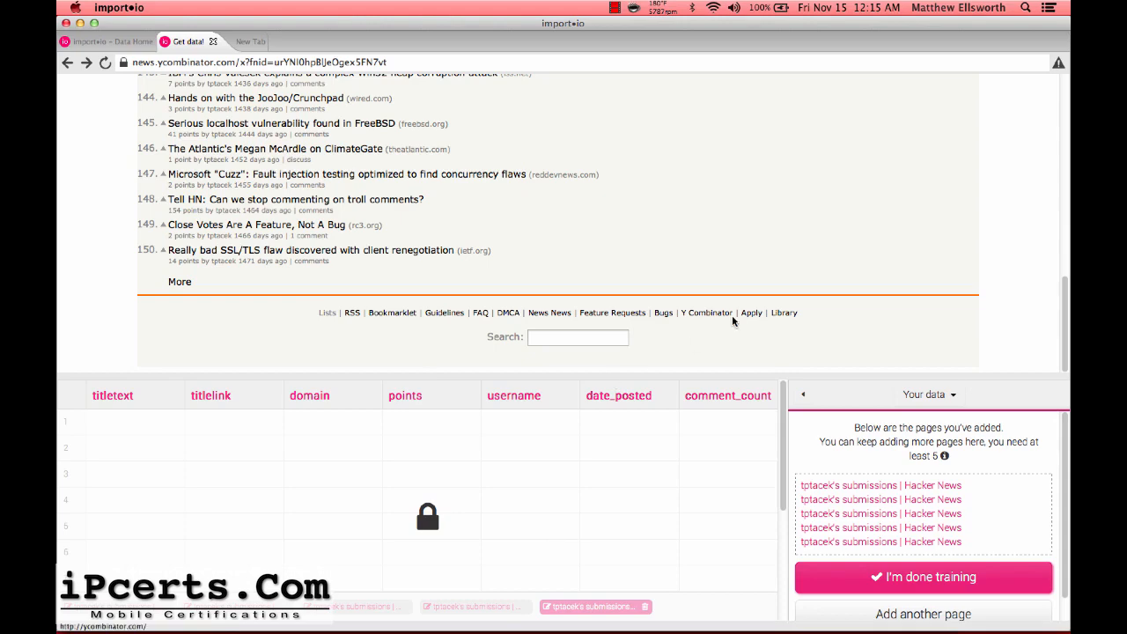
key("super+Tab")
left_click(694, 308)
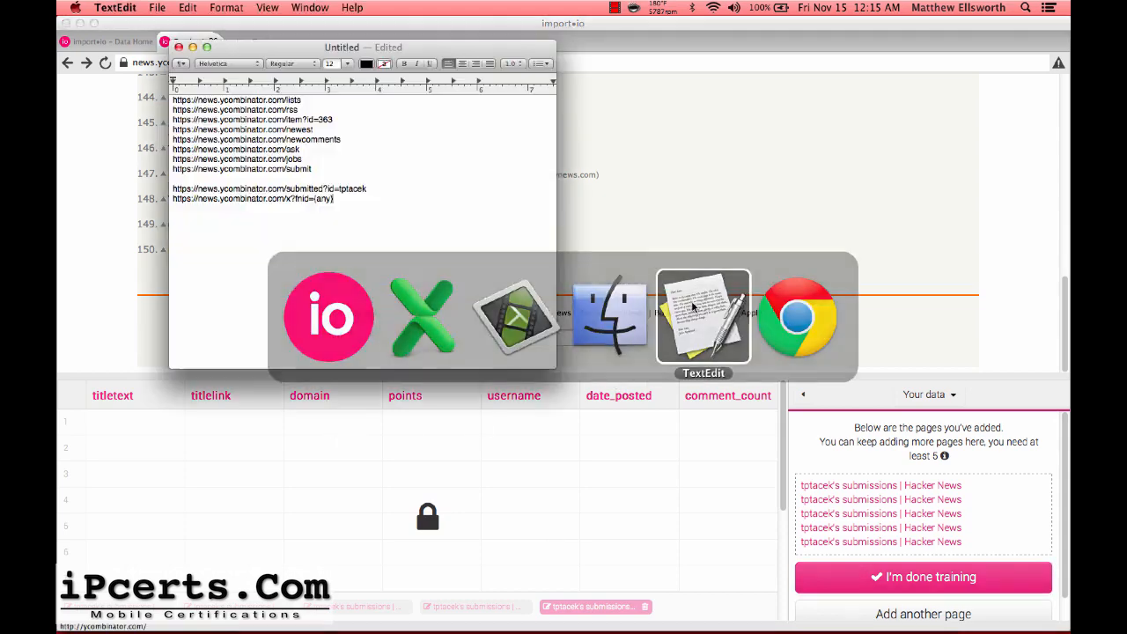
left_click_drag(269, 50, 927, 210)
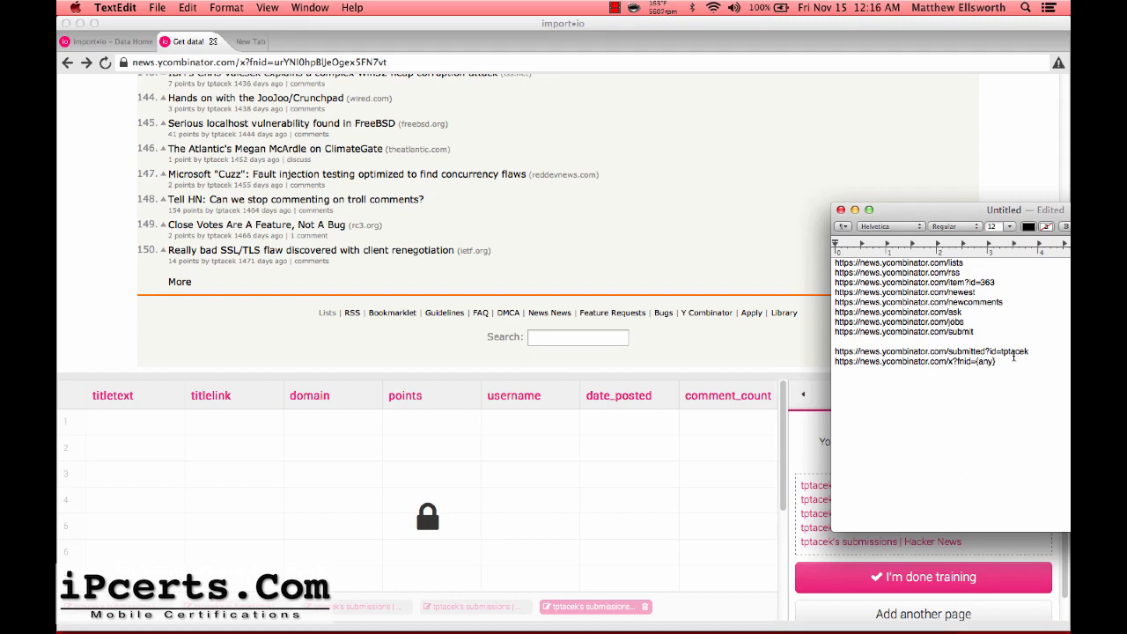
left_click(701, 349)
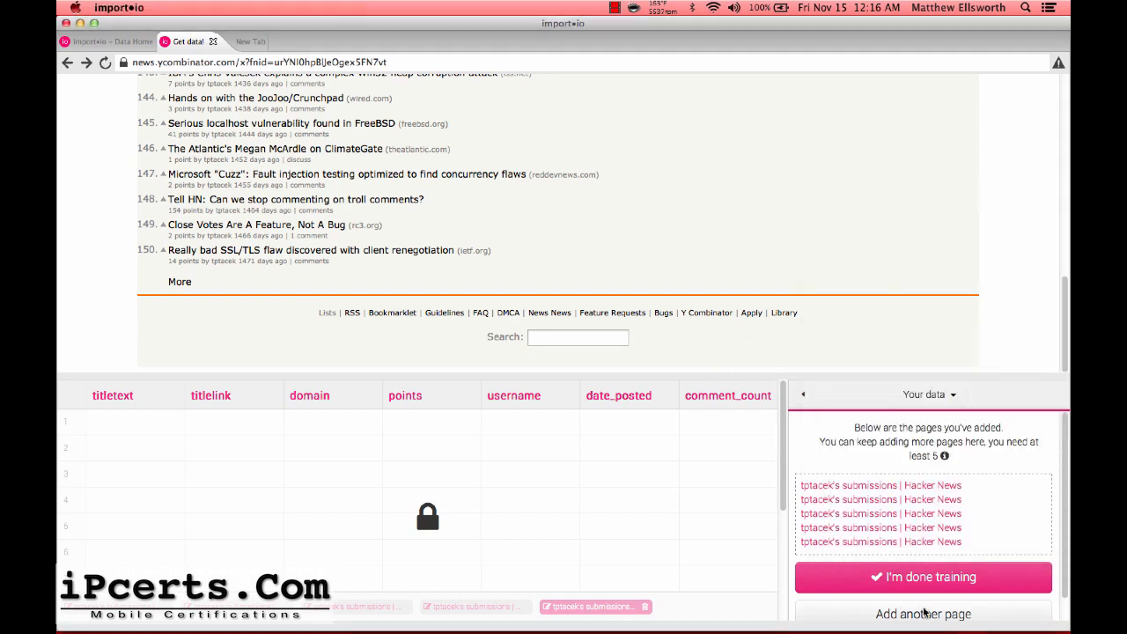
Finish the training and upload the crawler to import.io under the name "HN Top User Submissions"
left_click(900, 577)
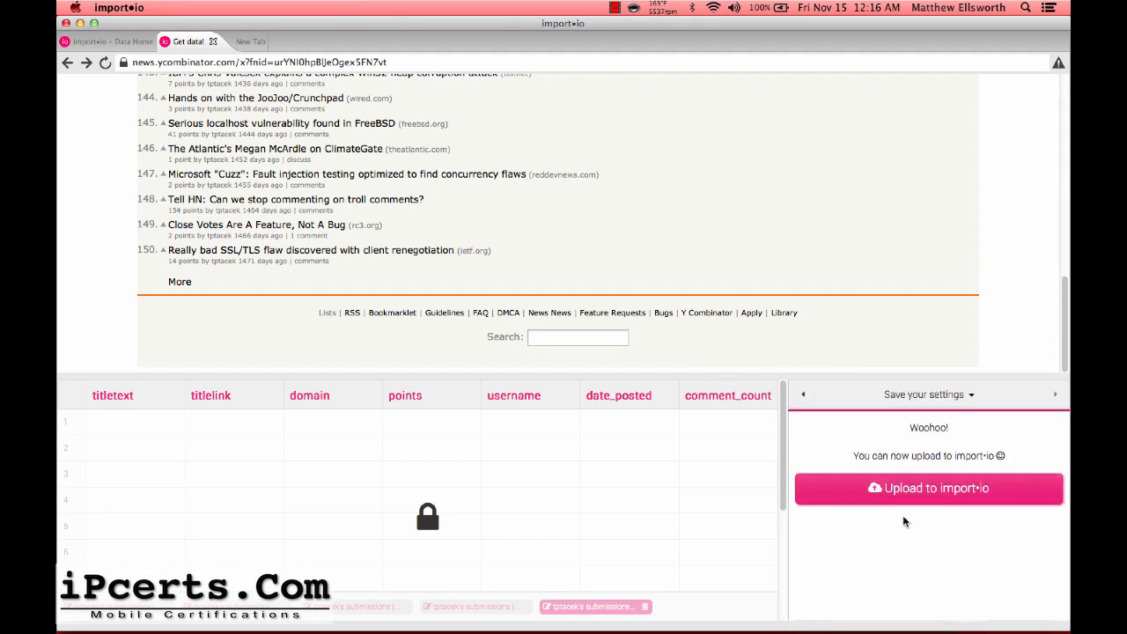
left_click(906, 490)
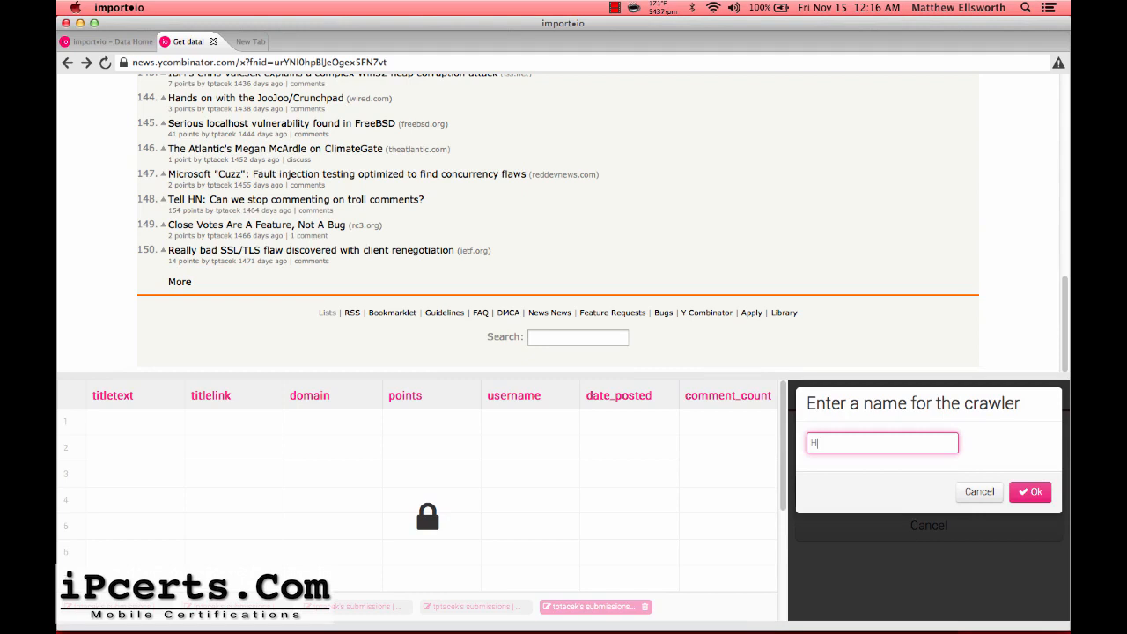
type("N Top Submissions")
left_click(841, 446)
type("User")
left_click(1029, 491)
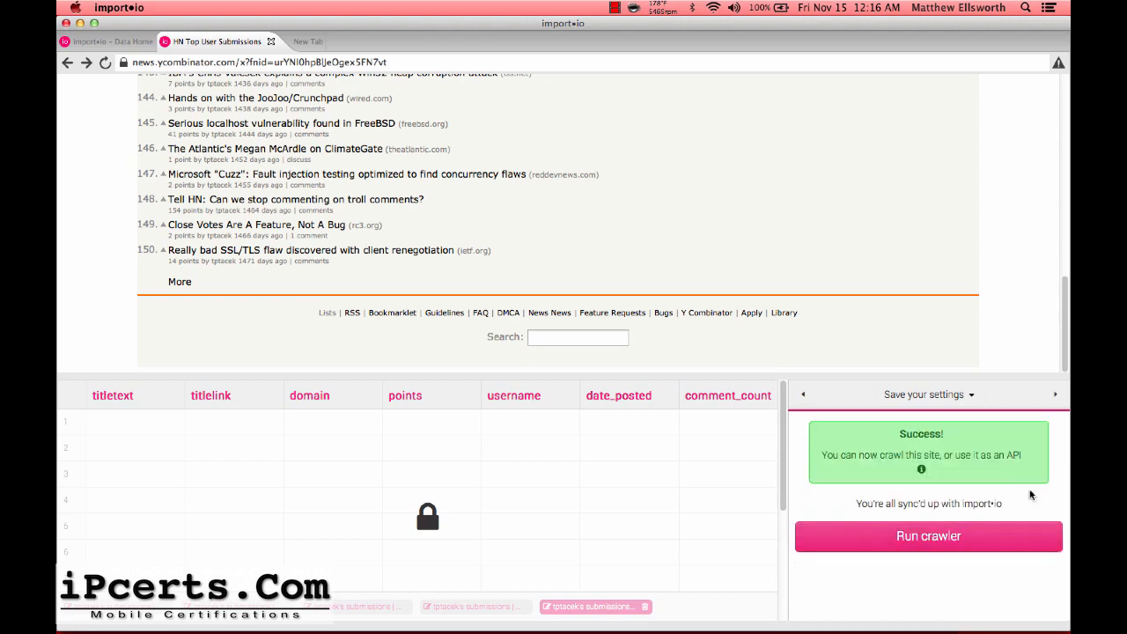
Open the crawler's run settings, switch them to Advanced mode and review the start URLs
left_click(918, 537)
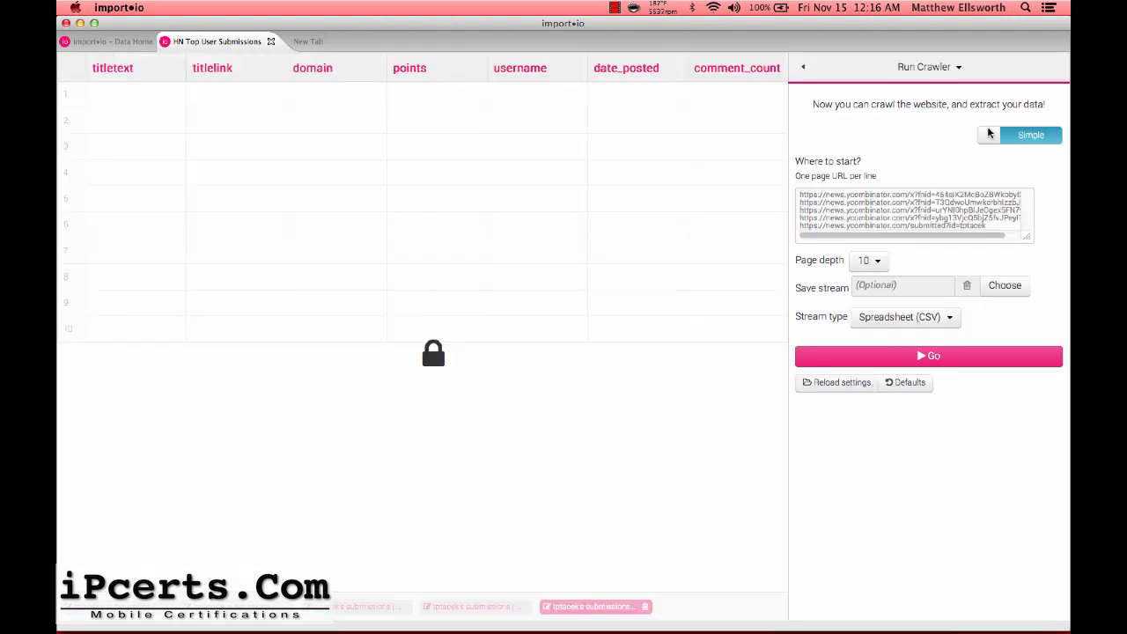
left_click(987, 131)
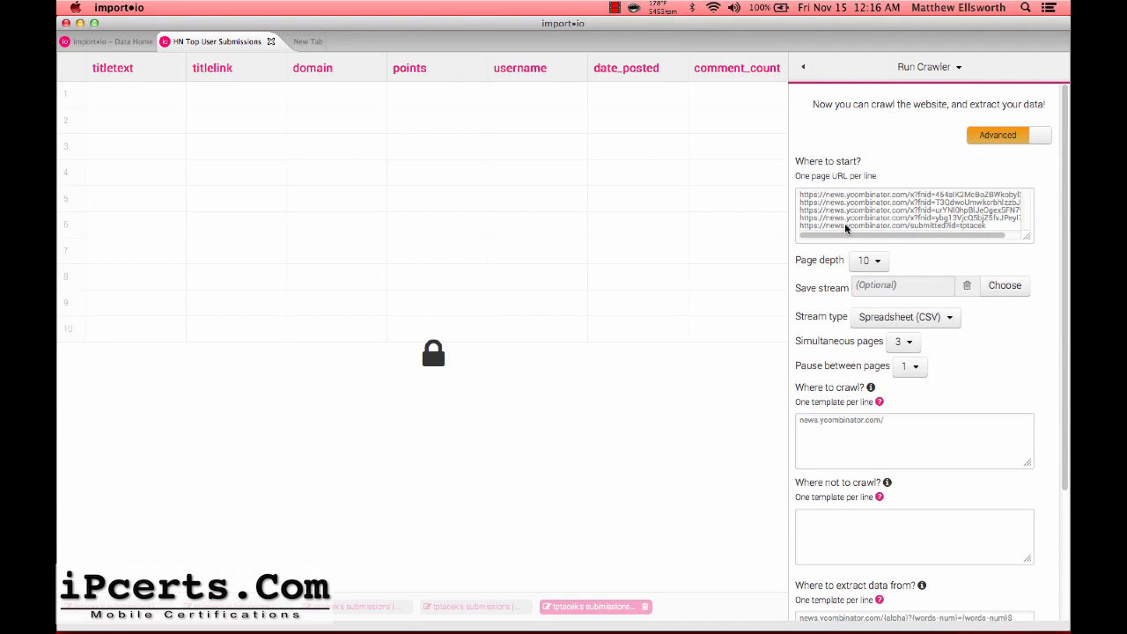
scroll(942, 203, "right", 1)
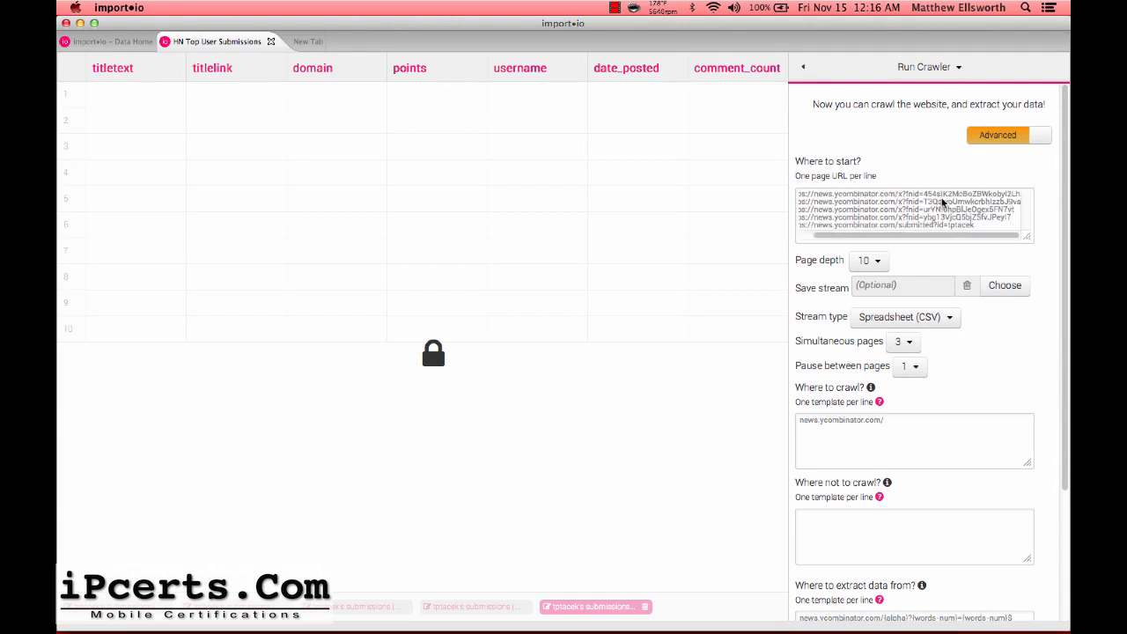
scroll(942, 202, "left", 1)
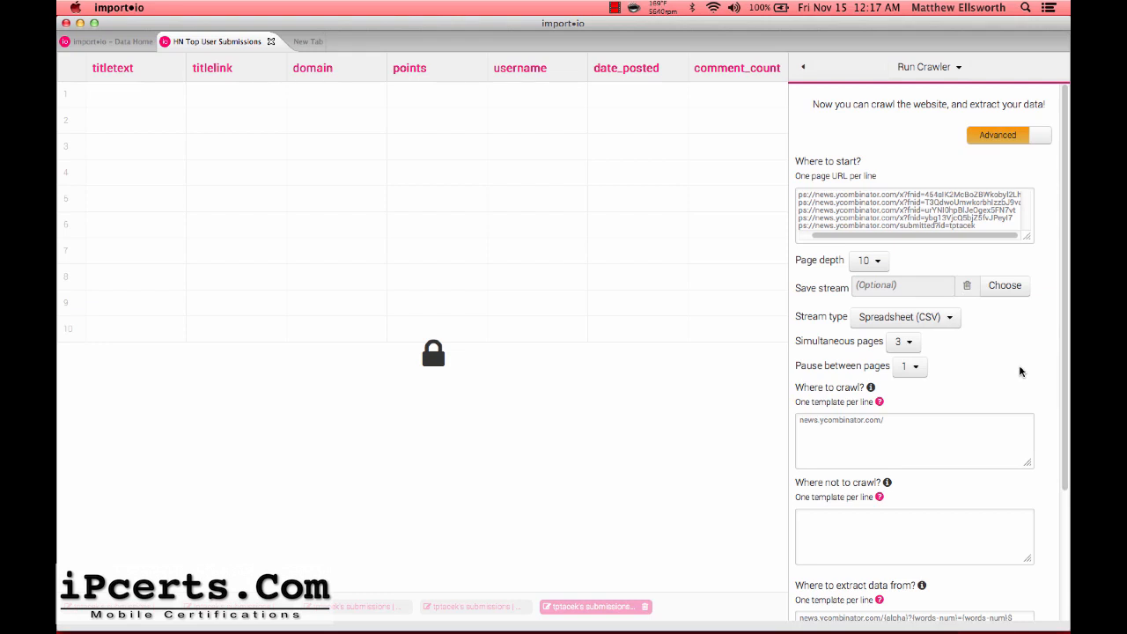
Copy the TextEdit URLs from news.ycombinator.com/lists through /submit into the crawler's "Where not to crawl?" templates in import.io
scroll(1020, 371, "down", 3)
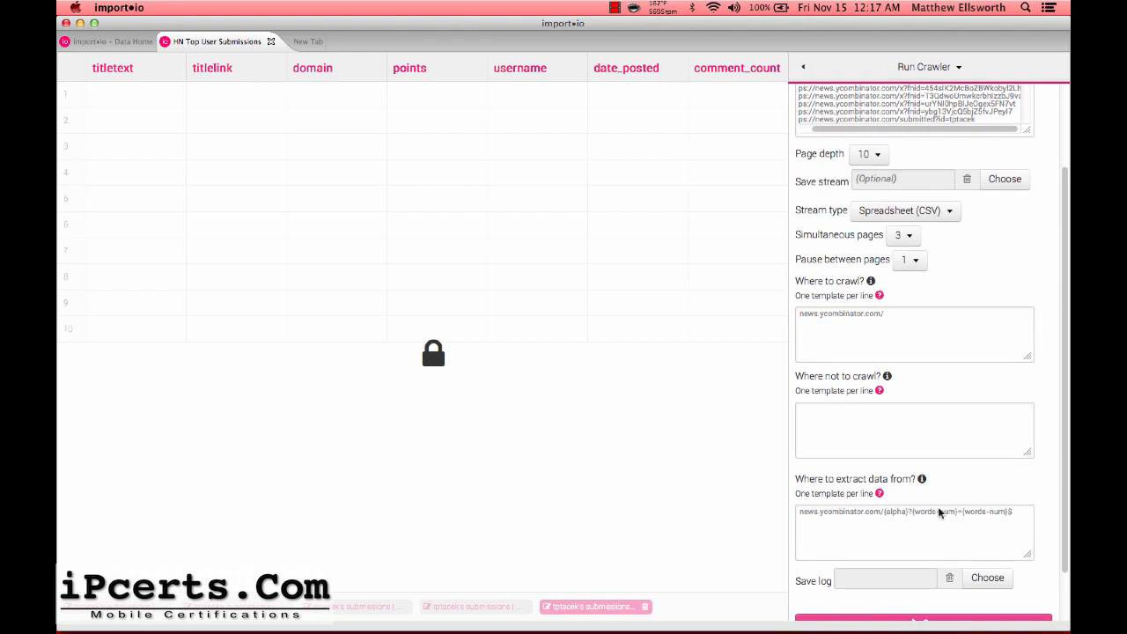
mouse_move(744, 631)
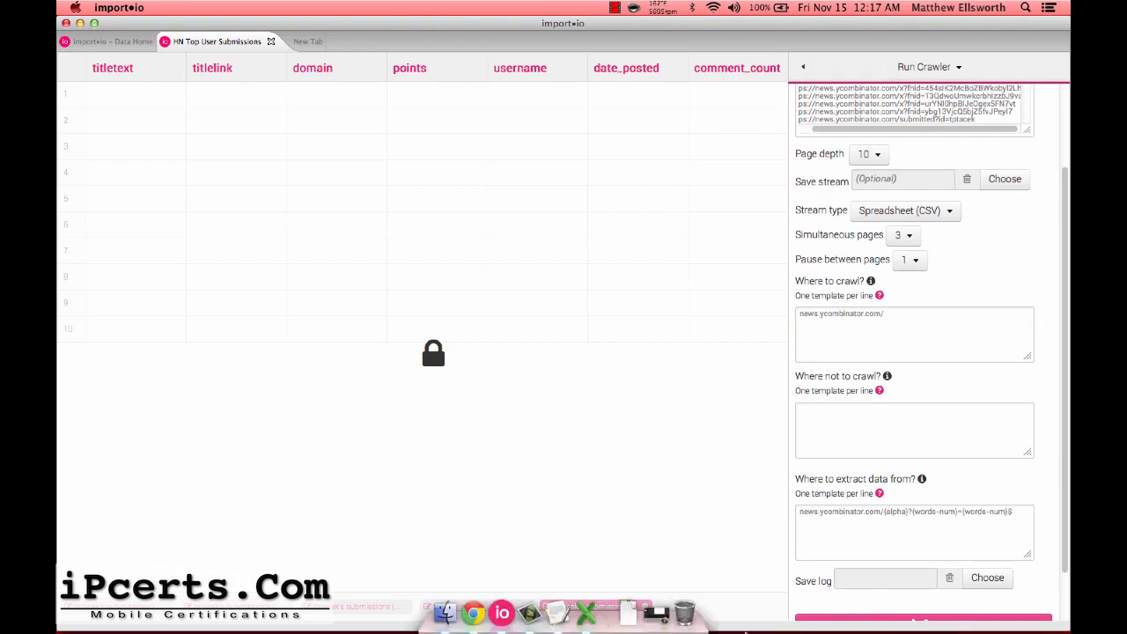
left_click(547, 614)
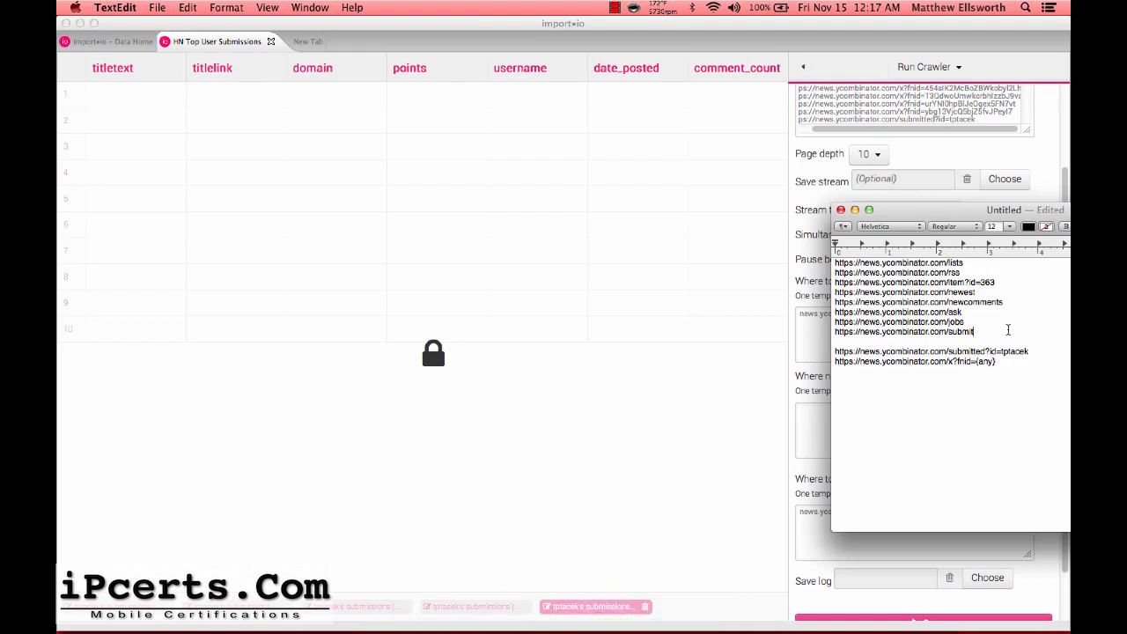
left_click_drag(1009, 328, 803, 261)
key("super+c")
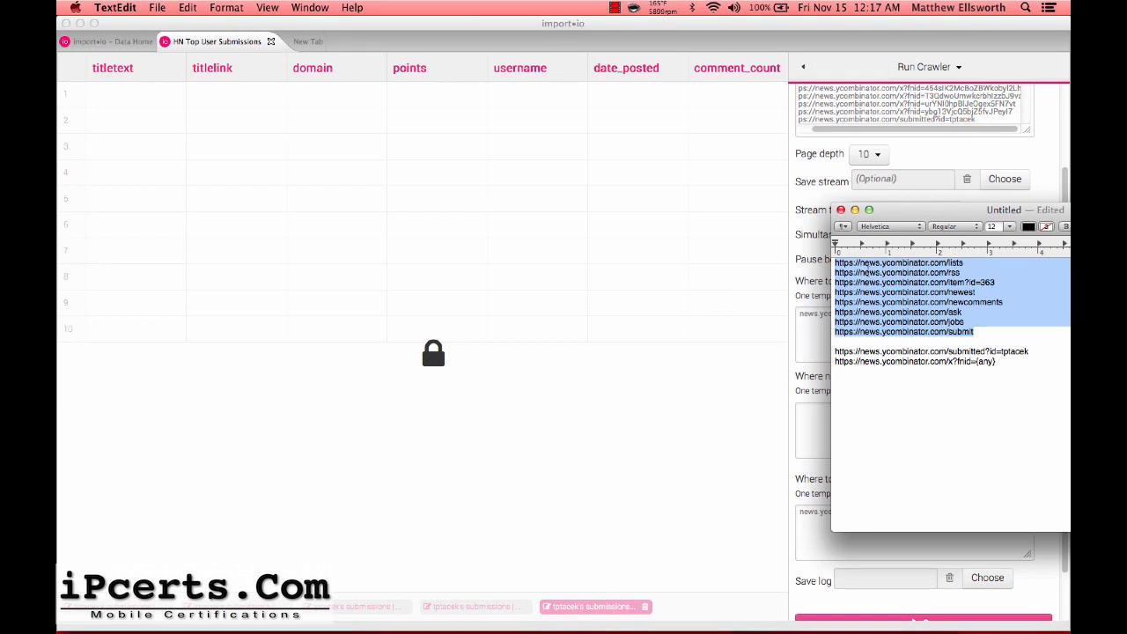
left_click(806, 375)
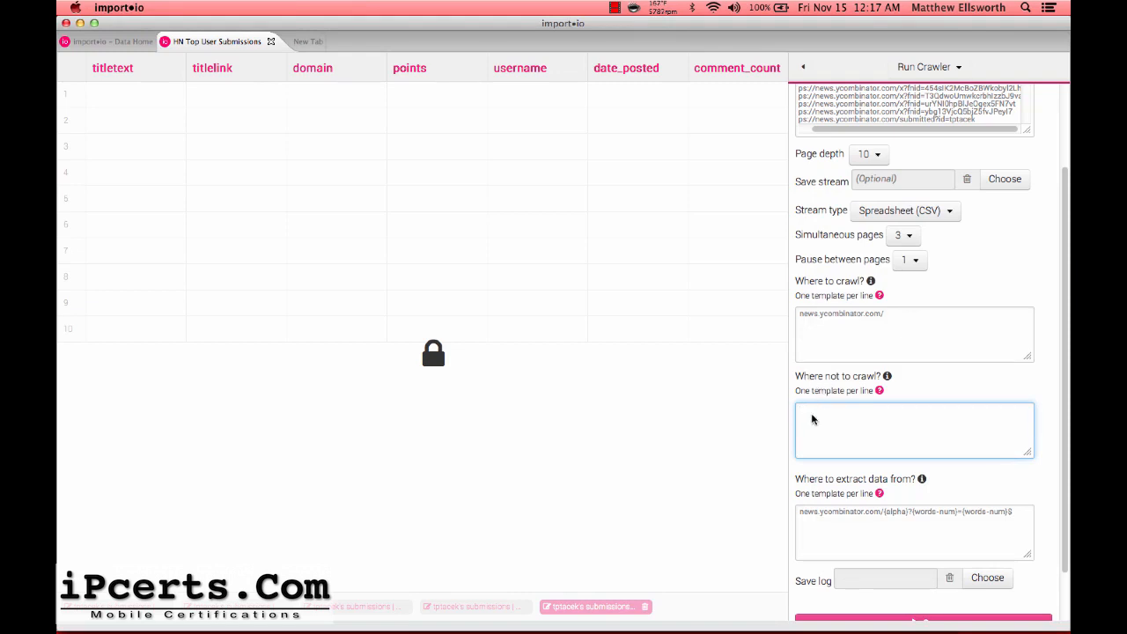
key("super+v")
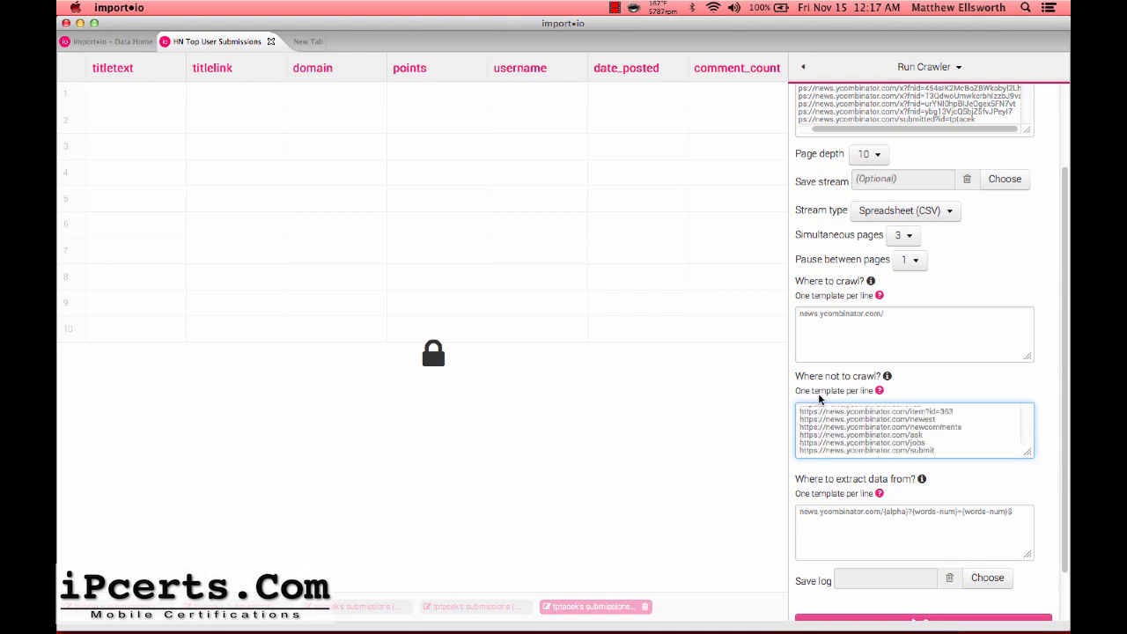
scroll(926, 429, "up", 1)
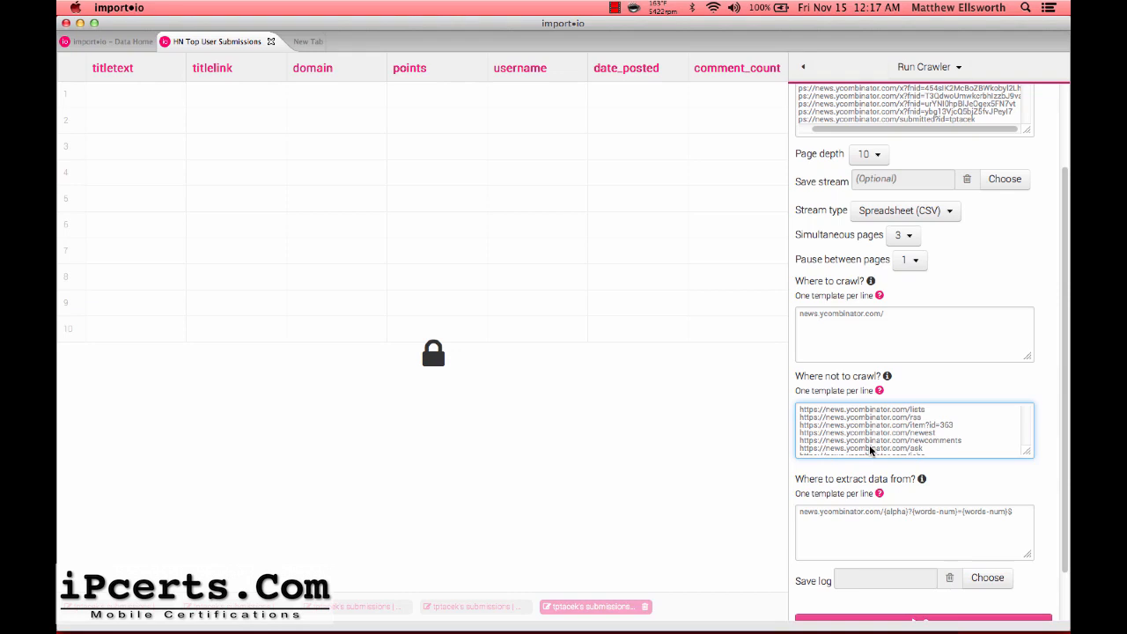
Set the crawler's simultaneous pages to 1
scroll(879, 161, "up", 1)
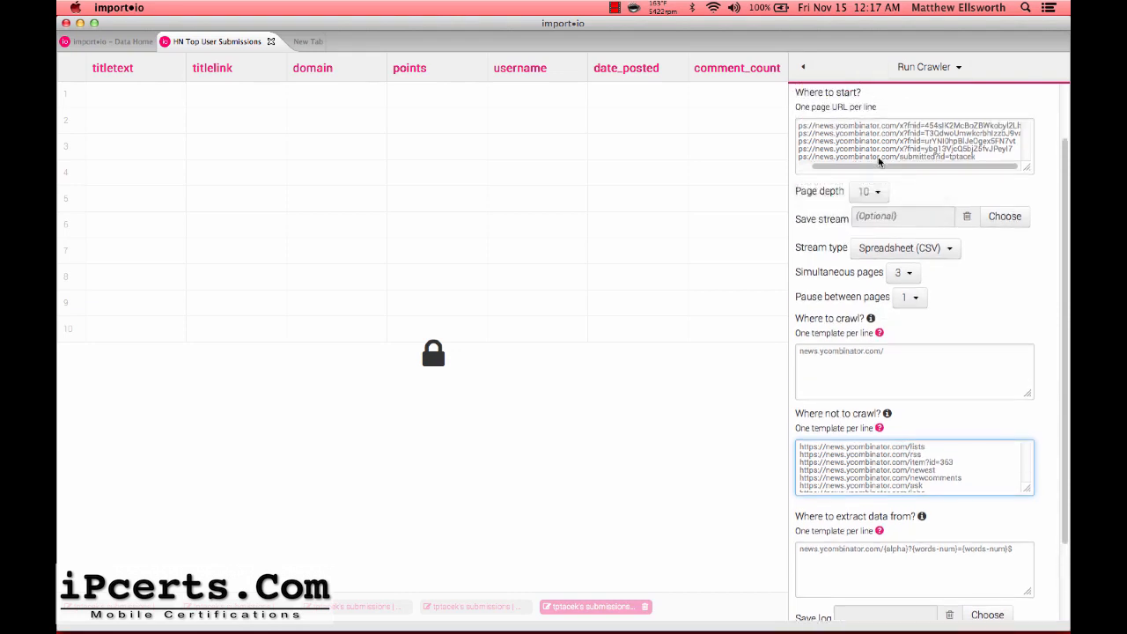
scroll(879, 161, "up", 2)
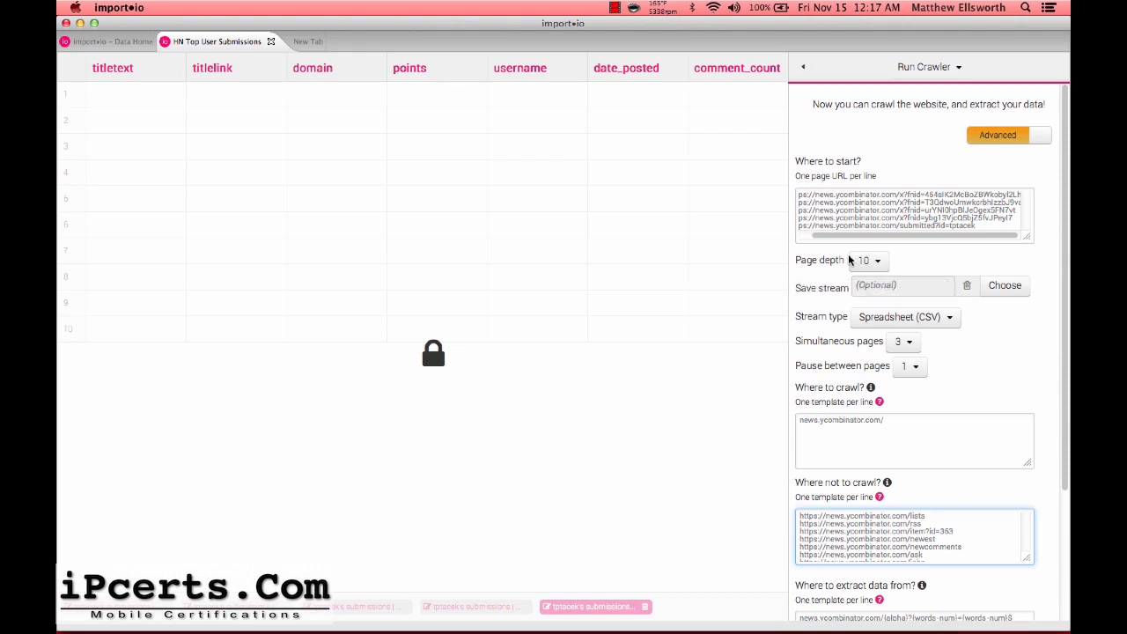
left_click(903, 341)
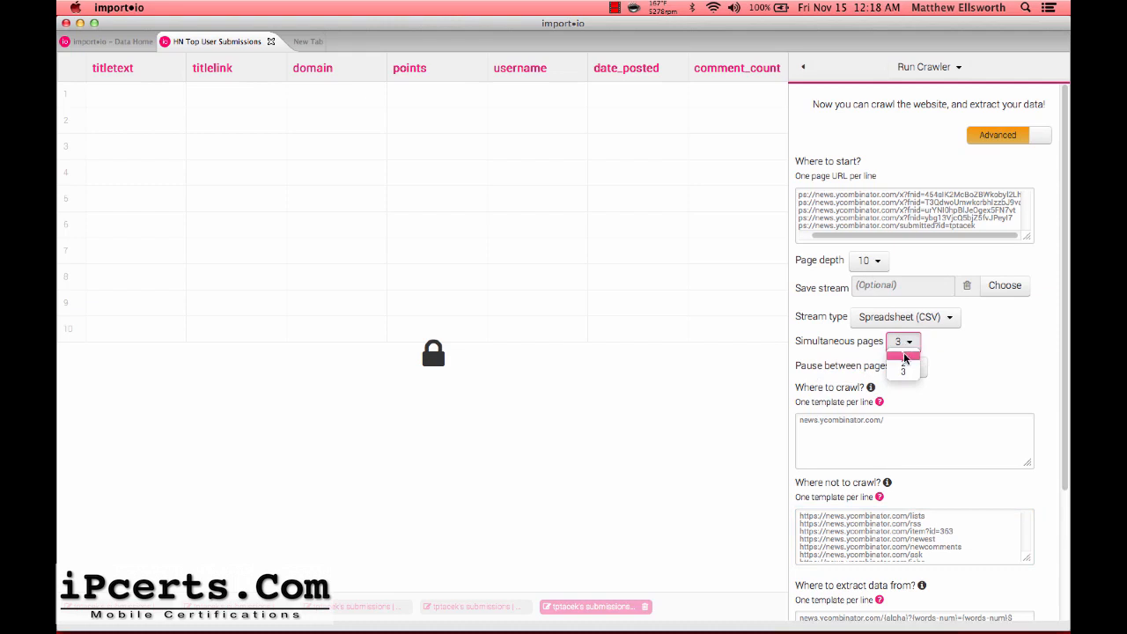
left_click(904, 357)
left_click(903, 342)
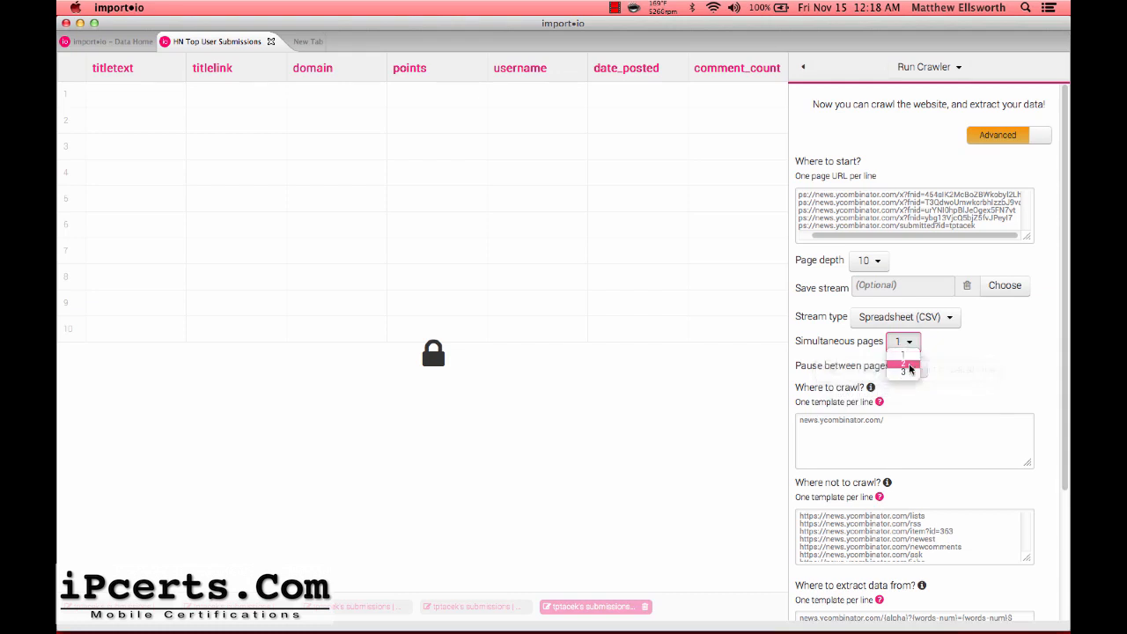
left_click(911, 340)
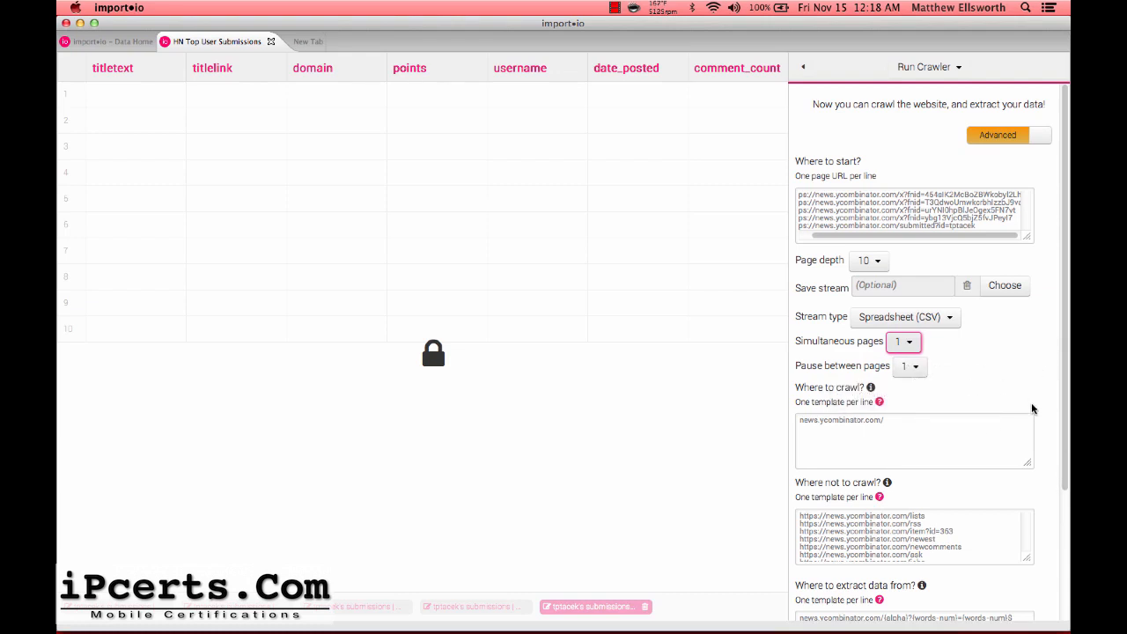
scroll(1033, 408, "down", 3)
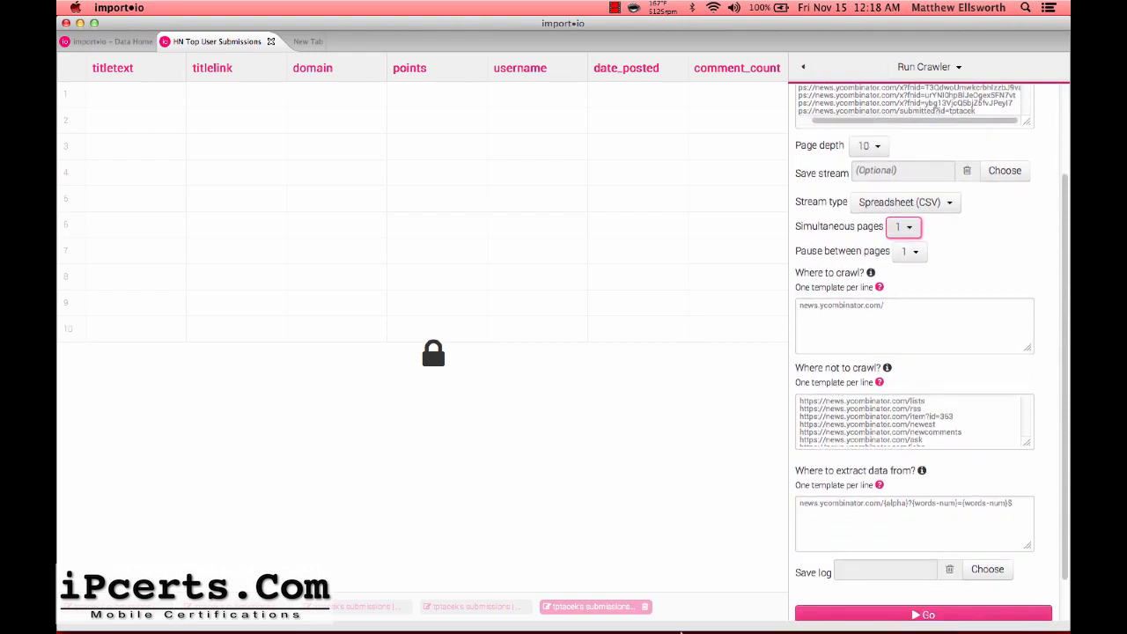
mouse_move(681, 632)
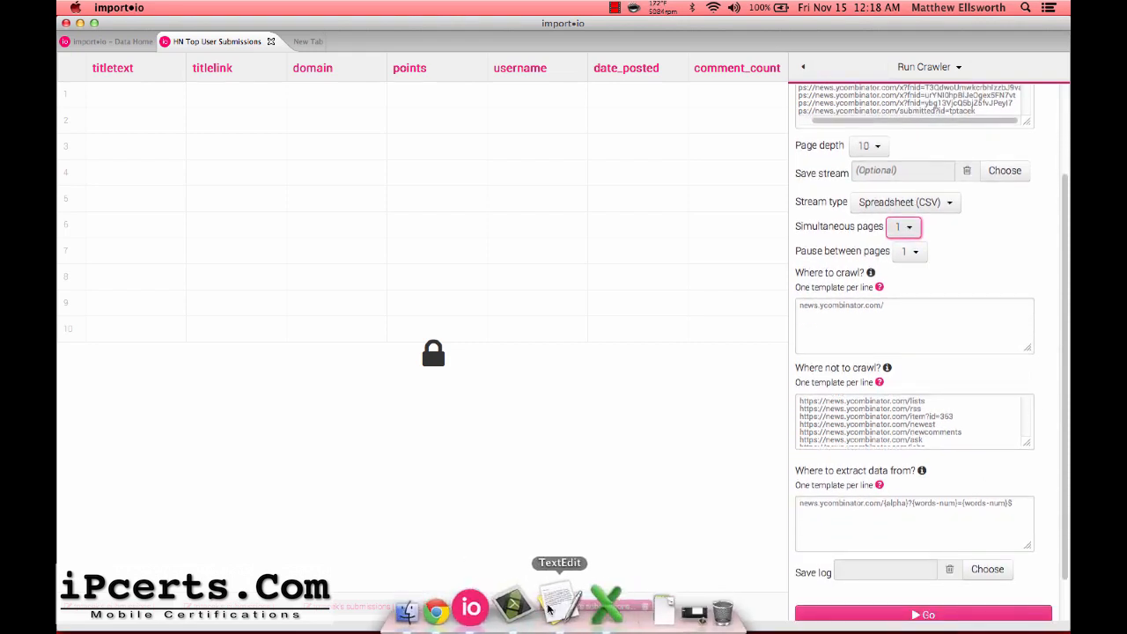
left_click(547, 608)
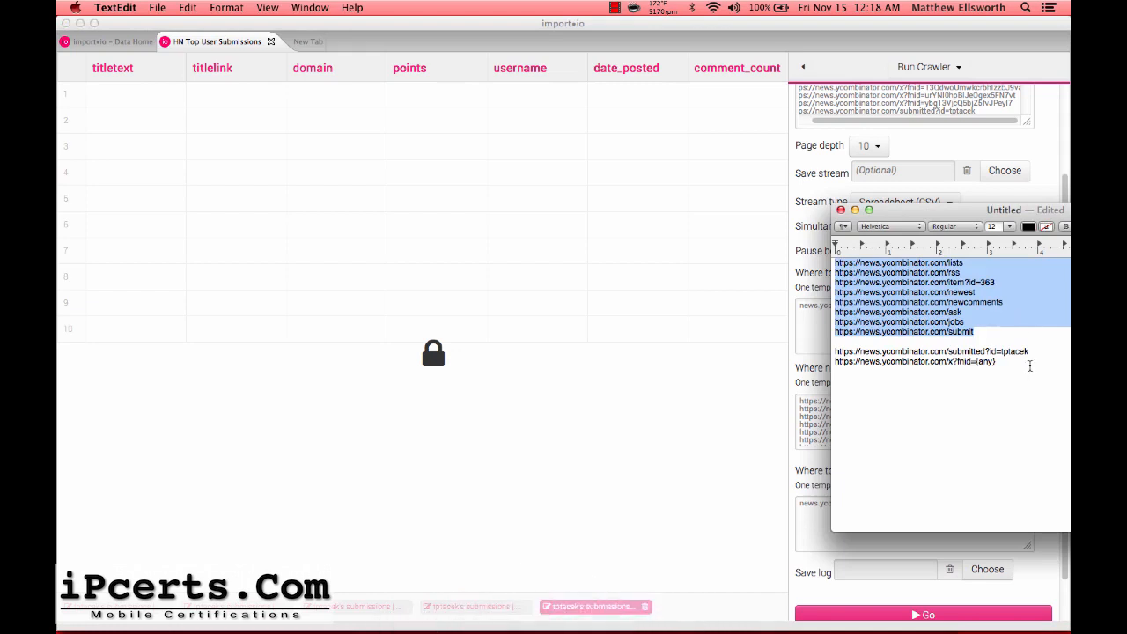
left_click_drag(1030, 365, 830, 351)
key("super+c")
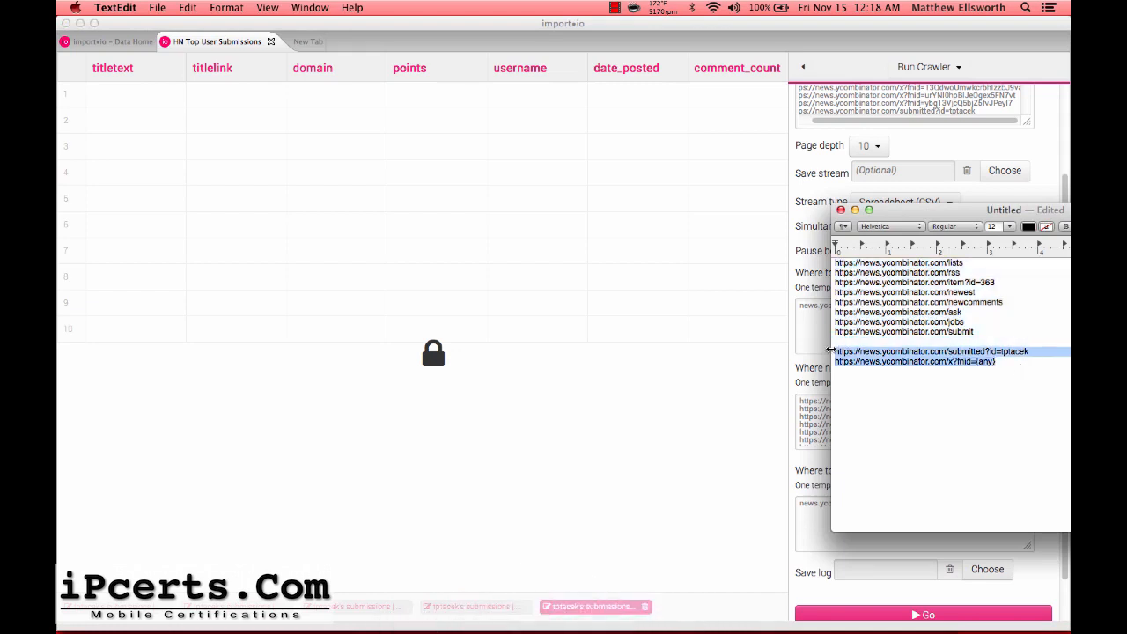
left_click(793, 331)
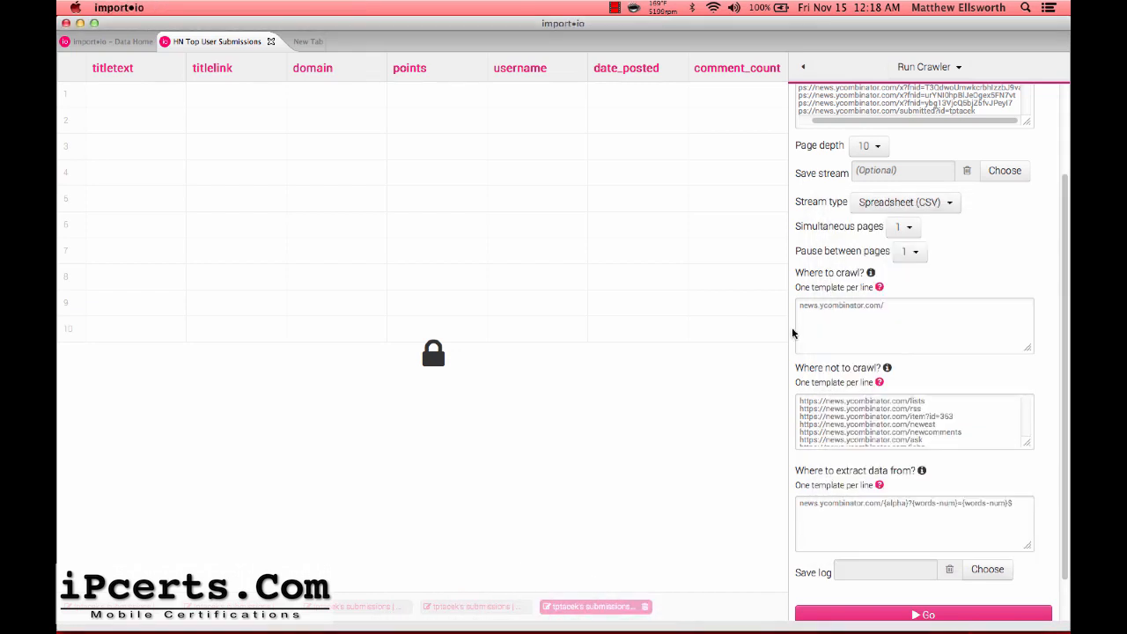
left_click_drag(905, 331, 800, 308)
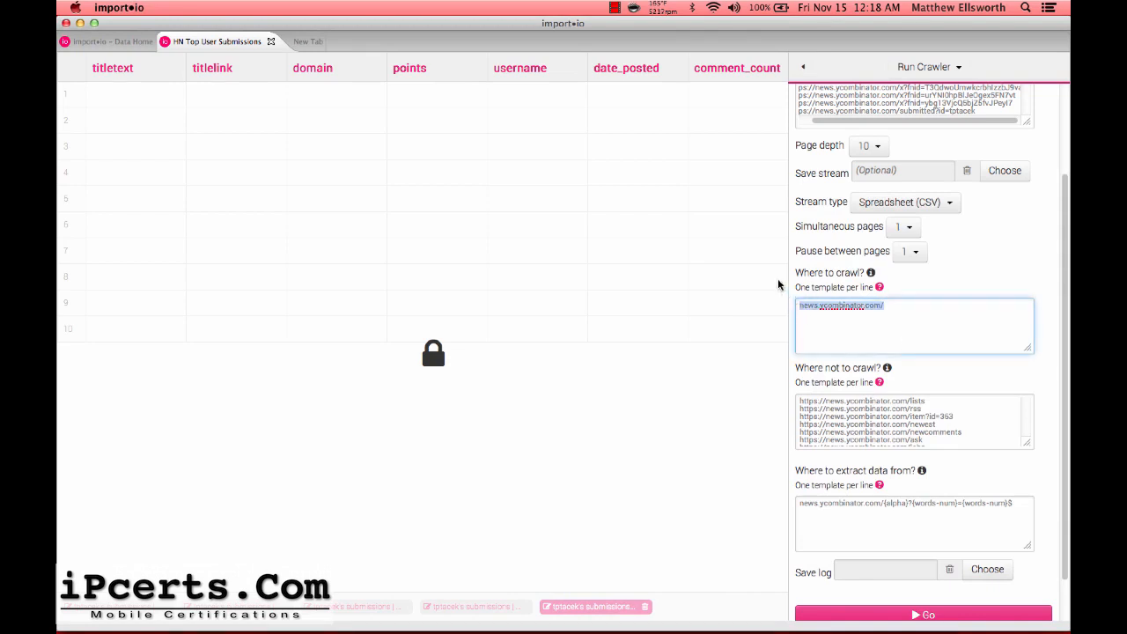
key("super+v")
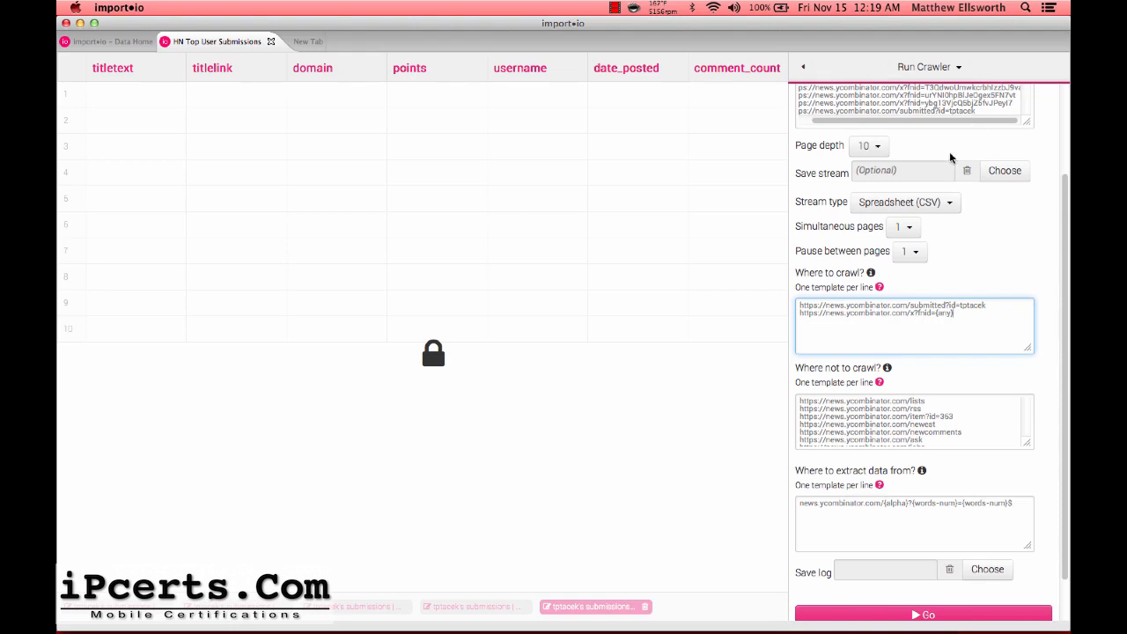
Copy both "Where to crawl?" templates over the existing template in "Where to extract data from?"
scroll(952, 310, "up", 2)
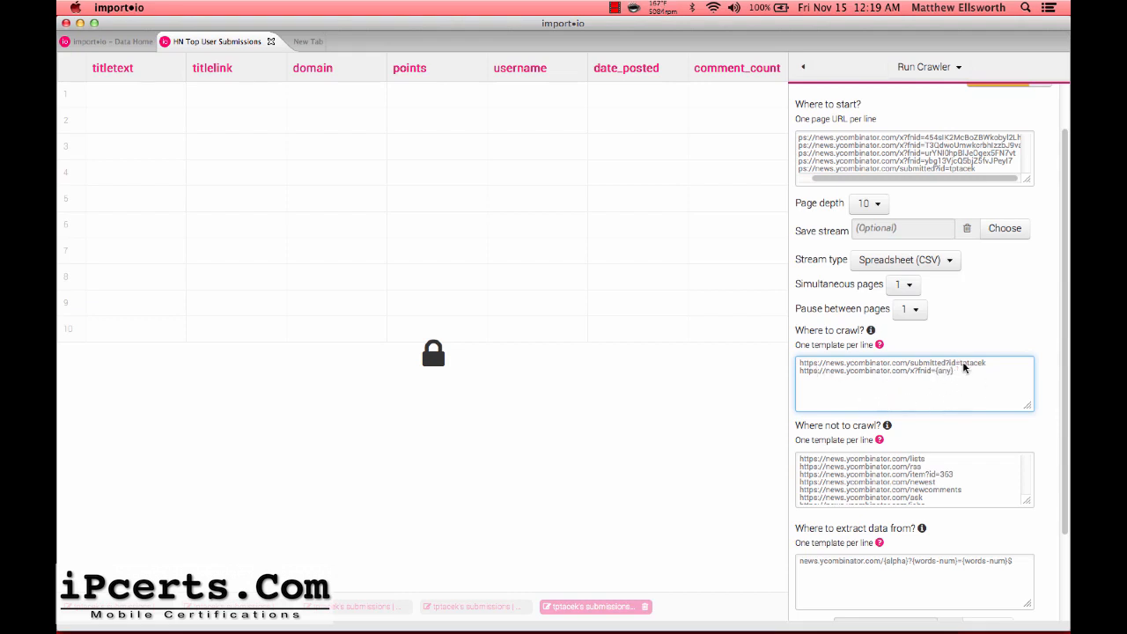
left_click(1004, 363)
left_click_drag(1004, 363, 799, 365)
left_click(800, 364)
left_click_drag(994, 364, 803, 349)
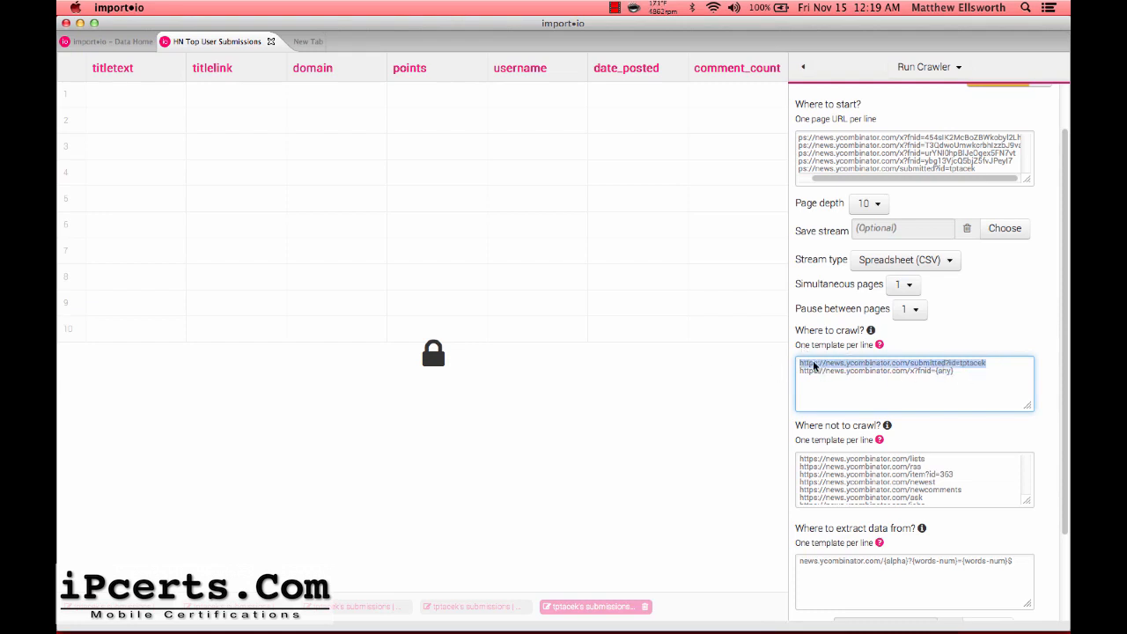
left_click(989, 378)
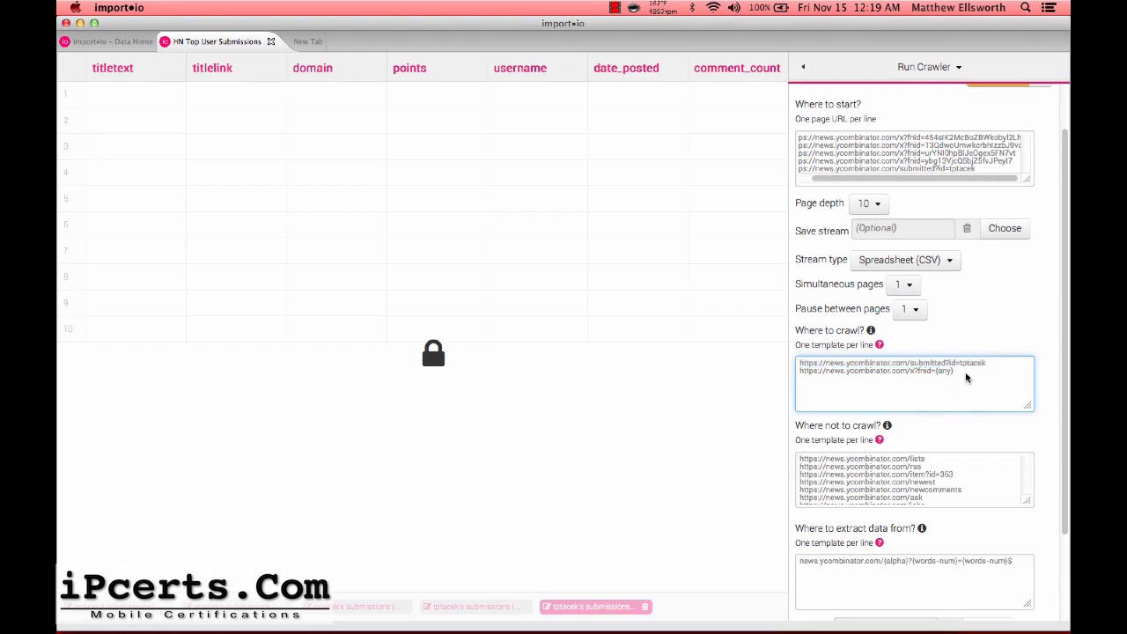
triple_click(878, 378)
left_click_drag(878, 378, 720, 350)
key("super+c")
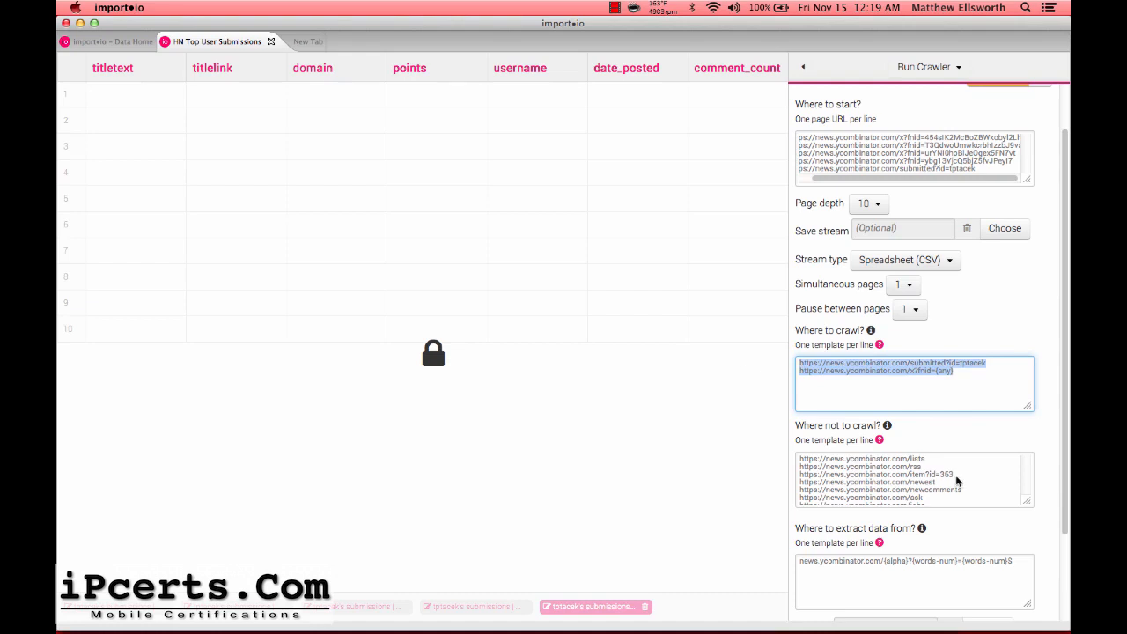
triple_click(834, 564)
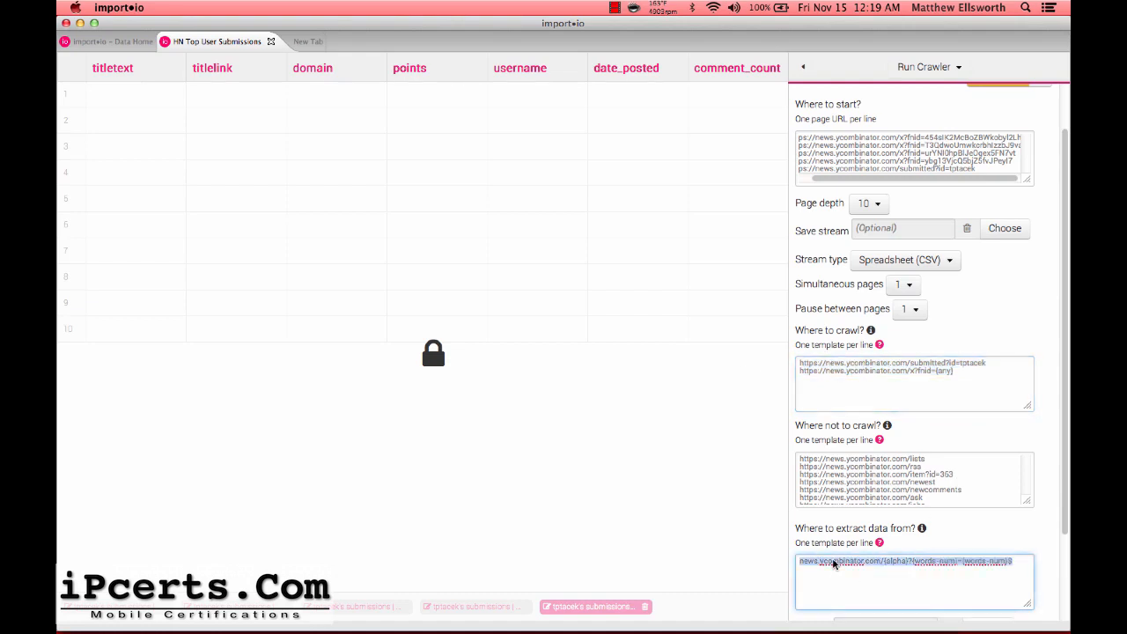
key("super+v")
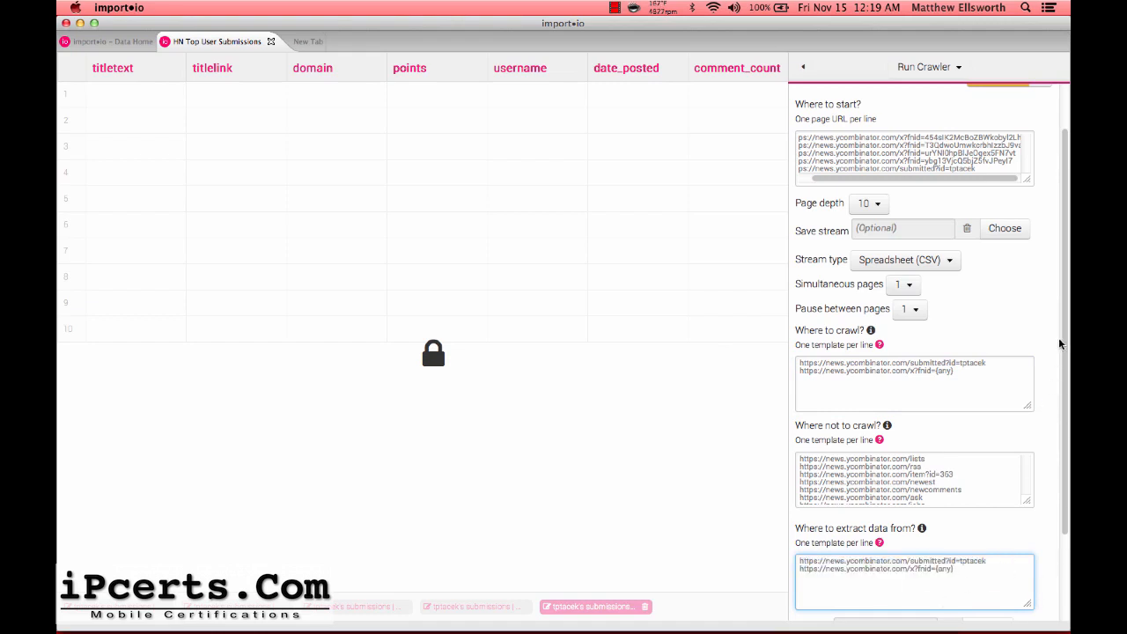
Review the run settings and the page depth options, keep the depth at 10, and start the crawl
scroll(1054, 367, "down", 1)
scroll(1055, 368, "down", 3)
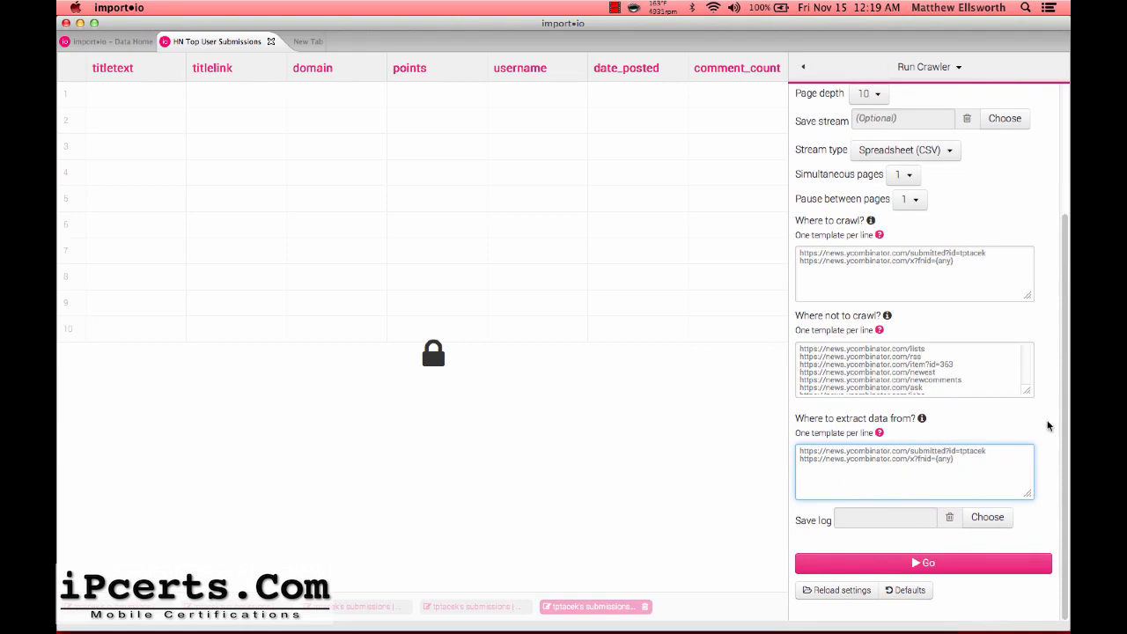
scroll(1048, 422, "up", 4)
scroll(1046, 405, "down", 4)
scroll(929, 357, "up", 3)
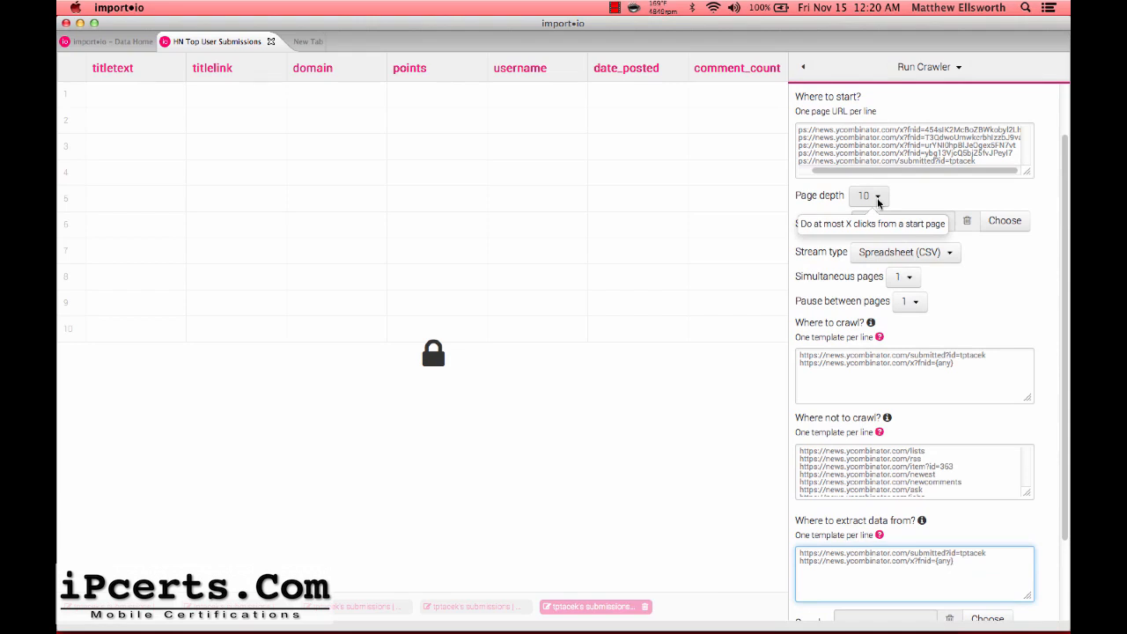
left_click(878, 197)
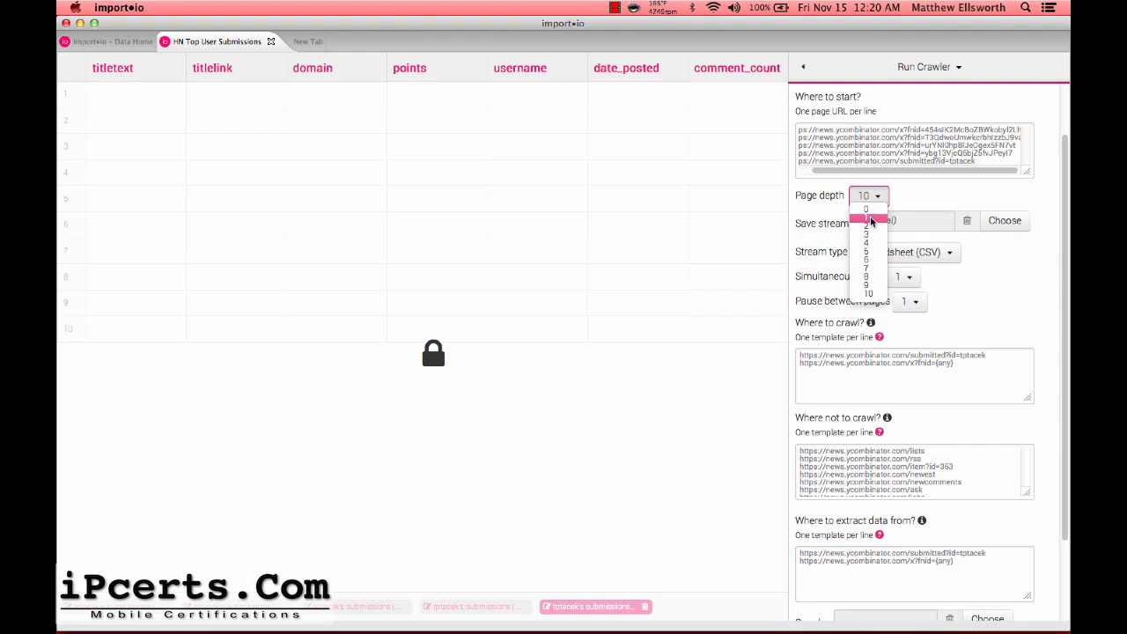
left_click(1042, 364)
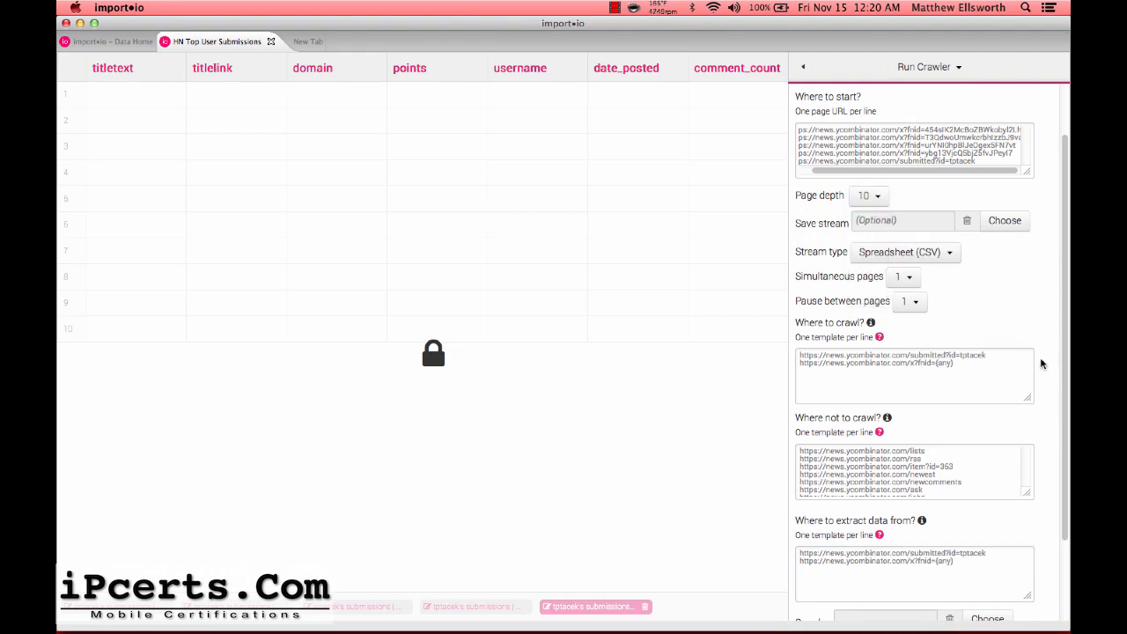
scroll(1056, 404, "down", 3)
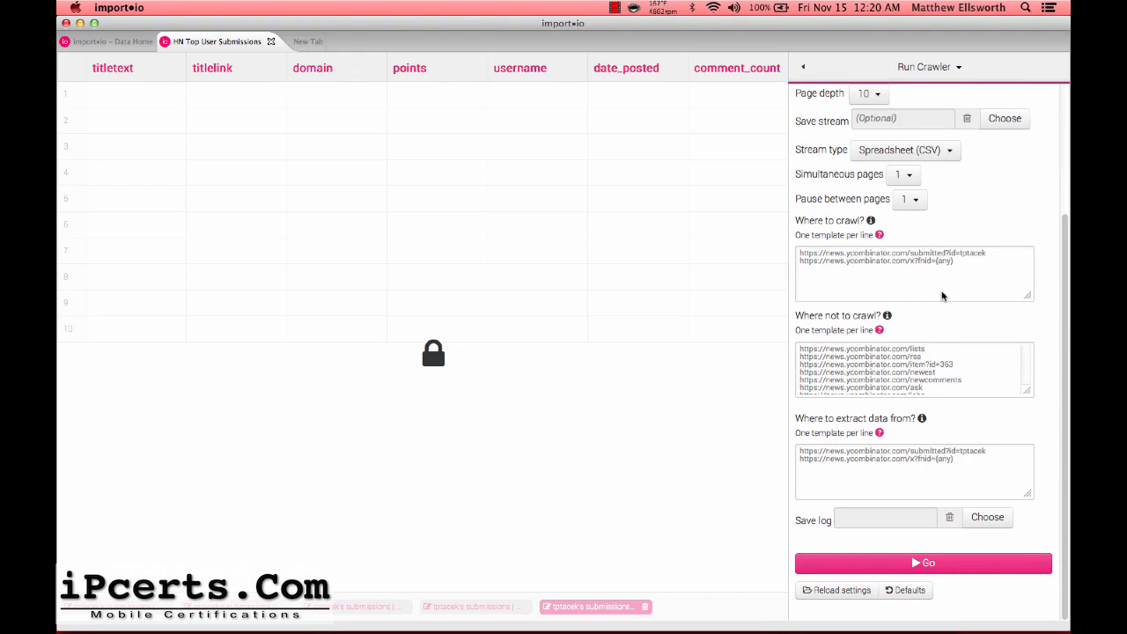
left_click(905, 563)
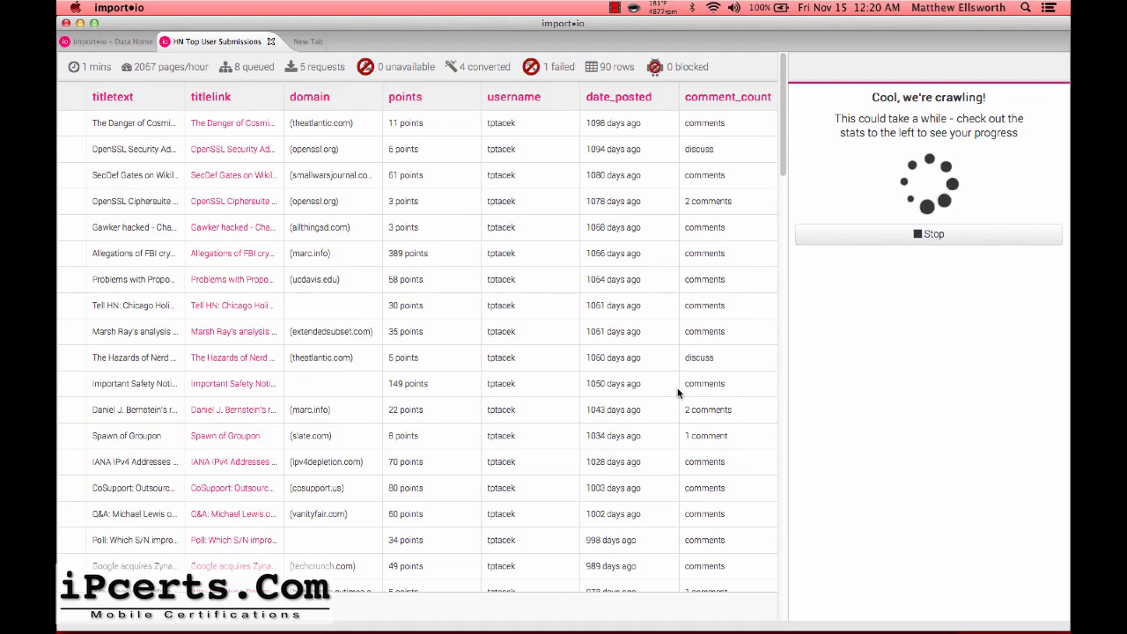
Examine the extracted submission rows and the crawl statistics while the crawler runs to completion
scroll(522, 264, "down", 5)
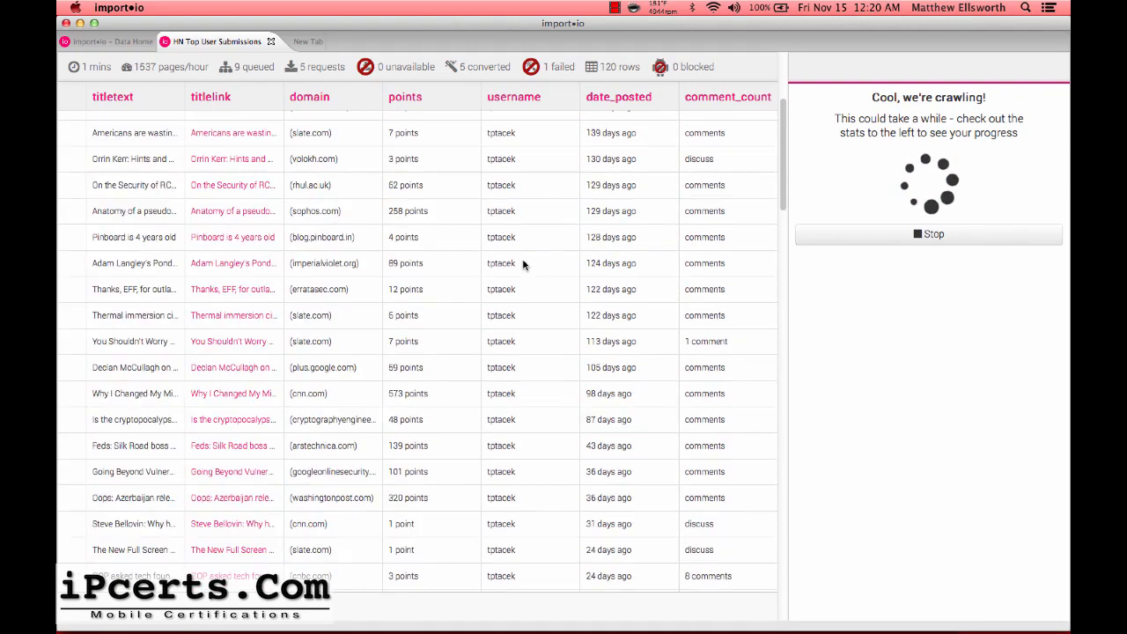
scroll(522, 264, "down", 10)
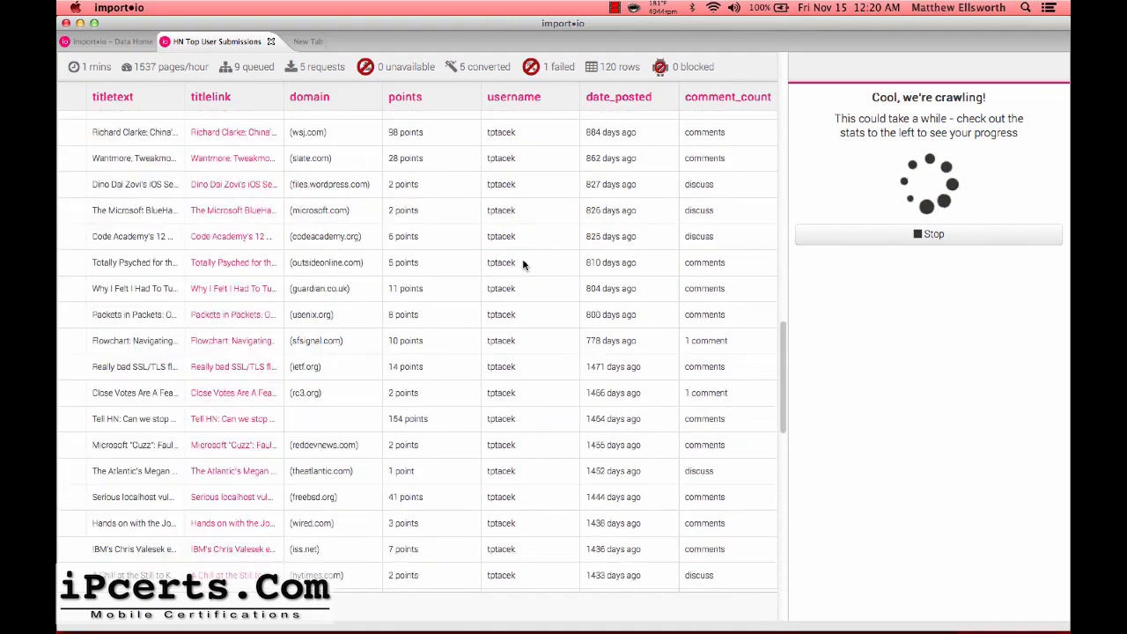
scroll(522, 264, "down", 10)
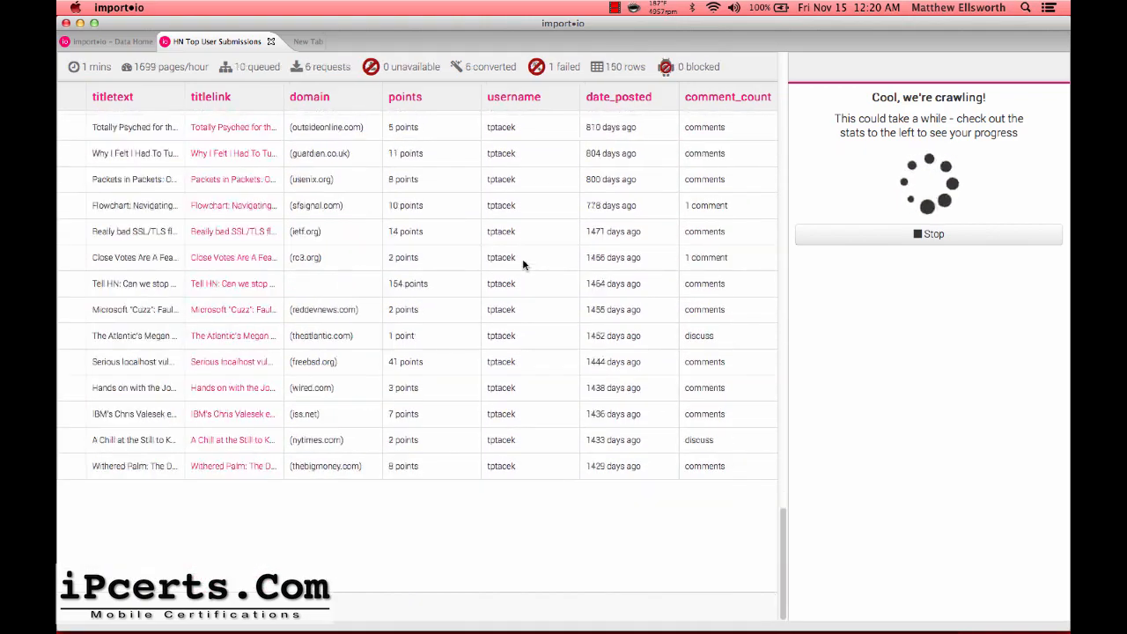
scroll(523, 265, "up", 14)
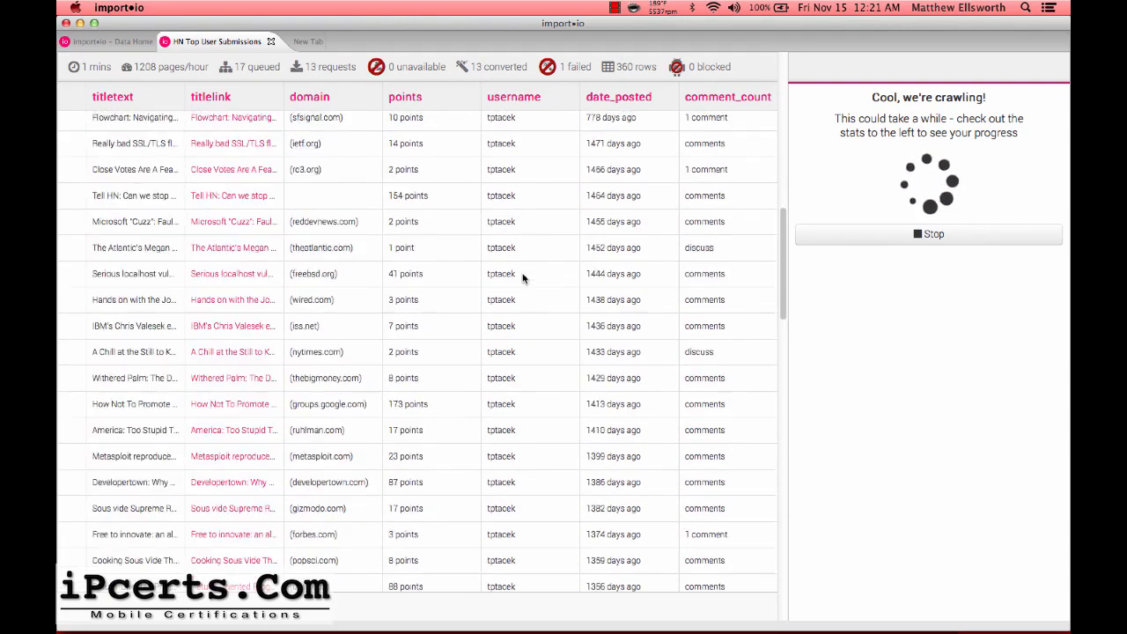
scroll(522, 279, "down", 20)
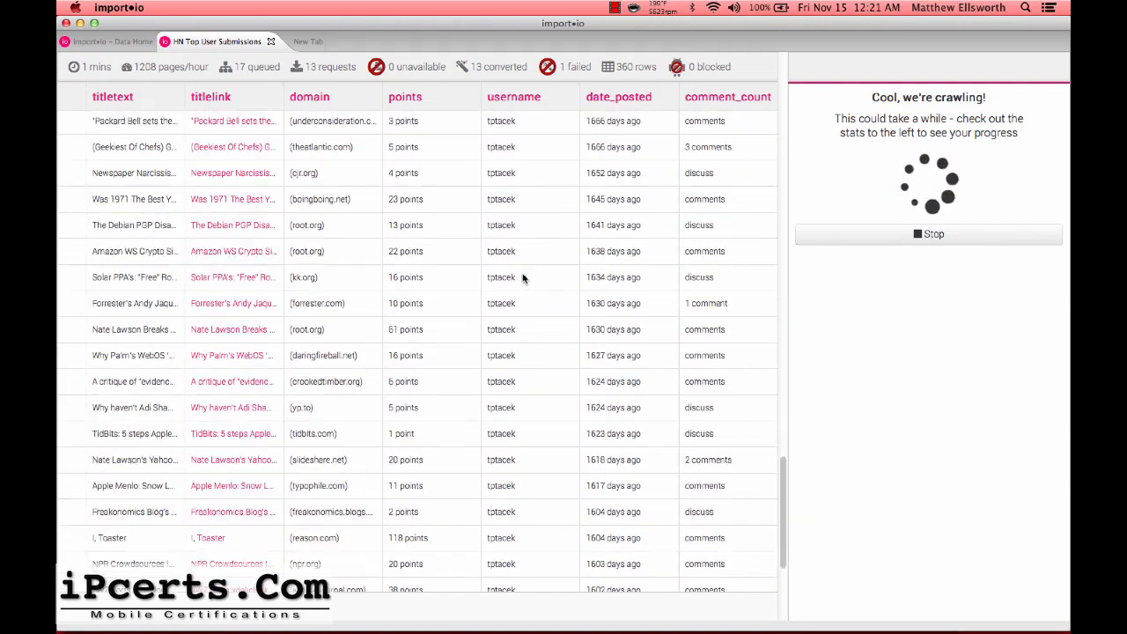
scroll(522, 279, "down", 5)
scroll(522, 278, "up", 10)
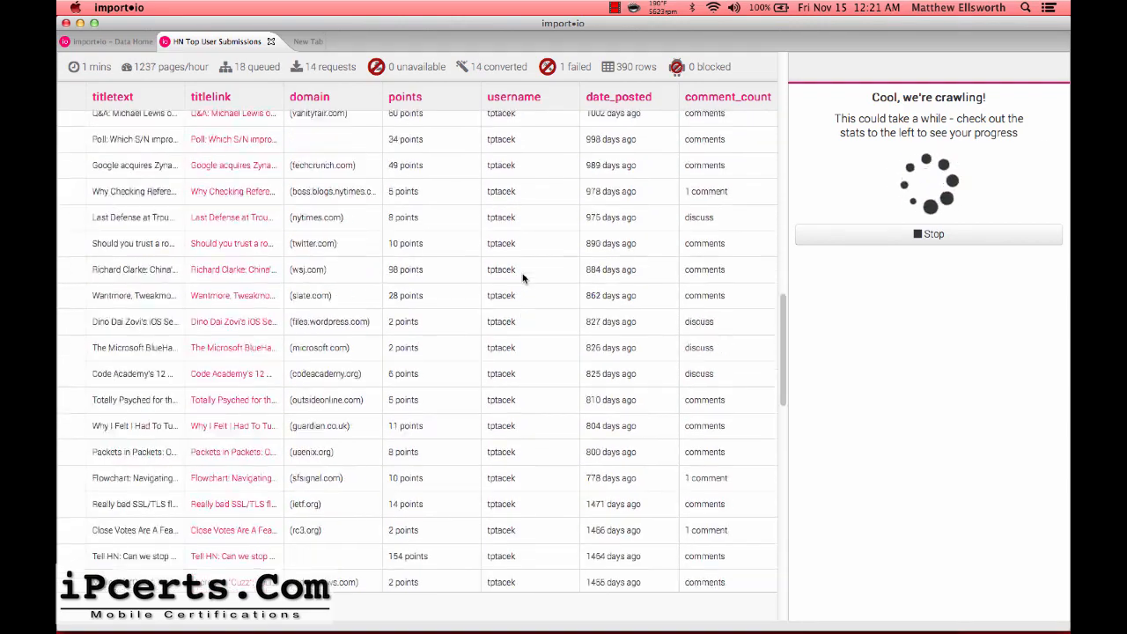
scroll(522, 279, "up", 10)
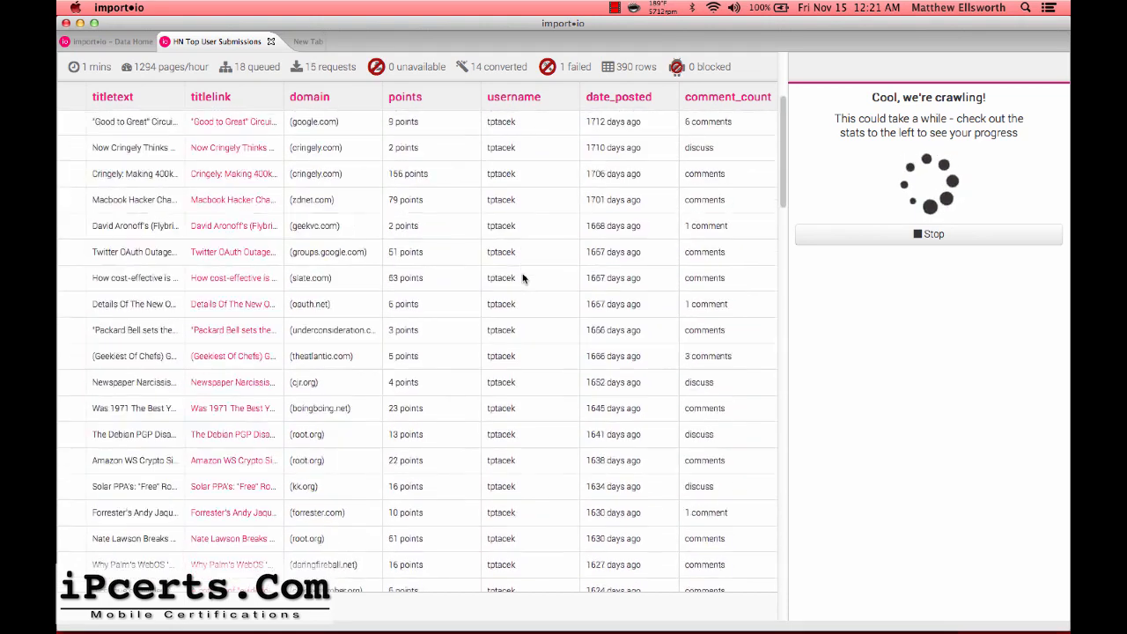
scroll(522, 278, "up", 3)
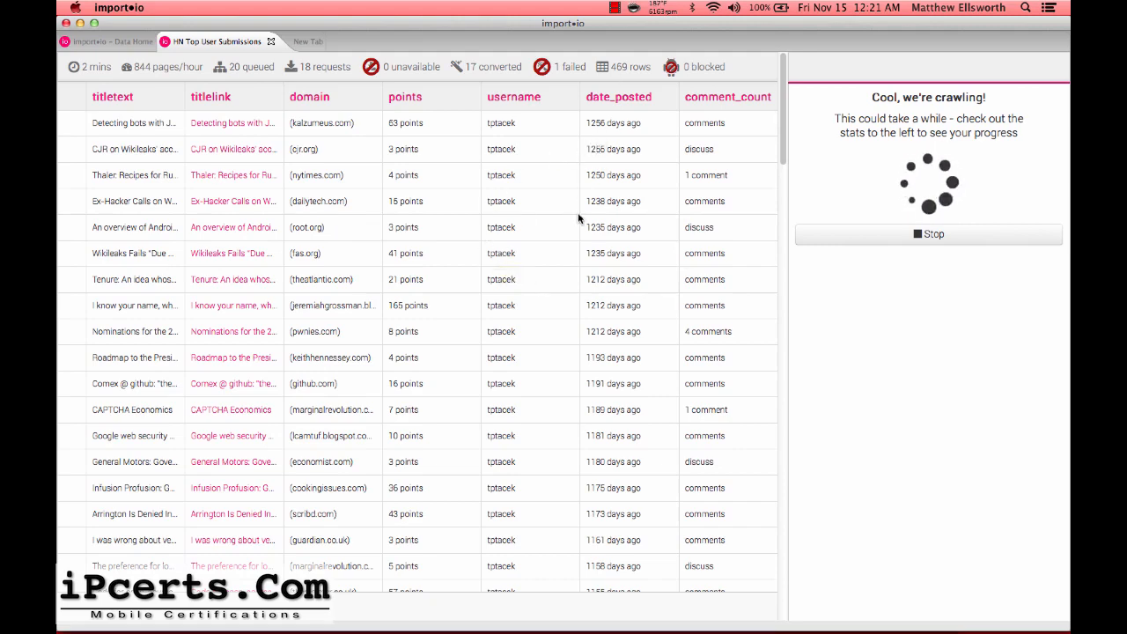
scroll(578, 214, "down", 3)
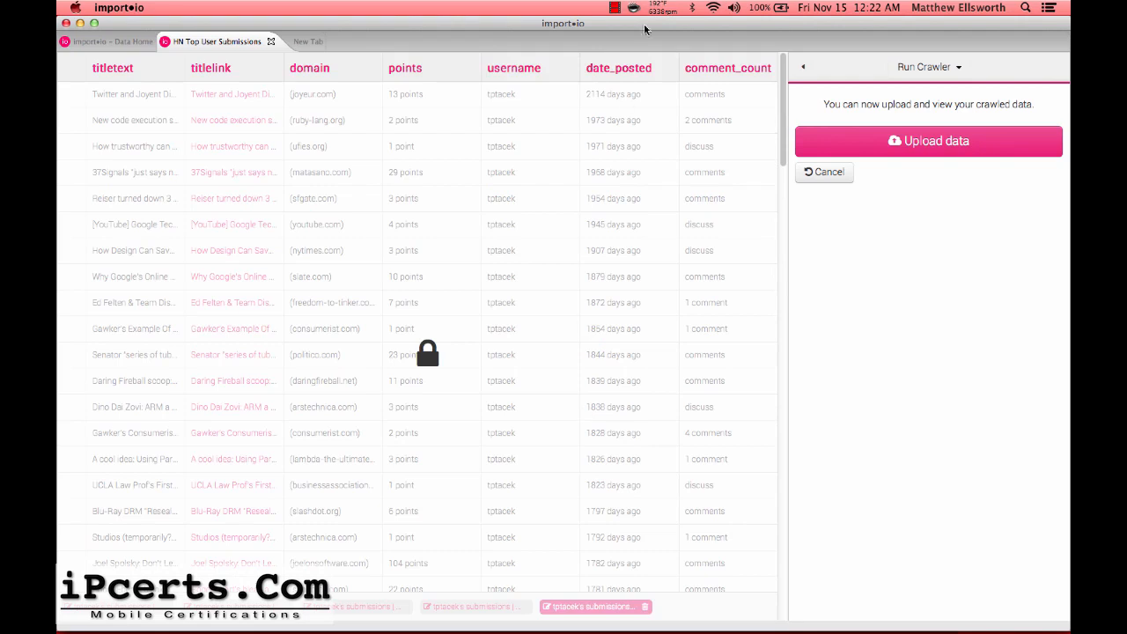
Upload the crawled data and save the resulting data set as "HN user tptacek submissions" without sharing it
left_click(894, 143)
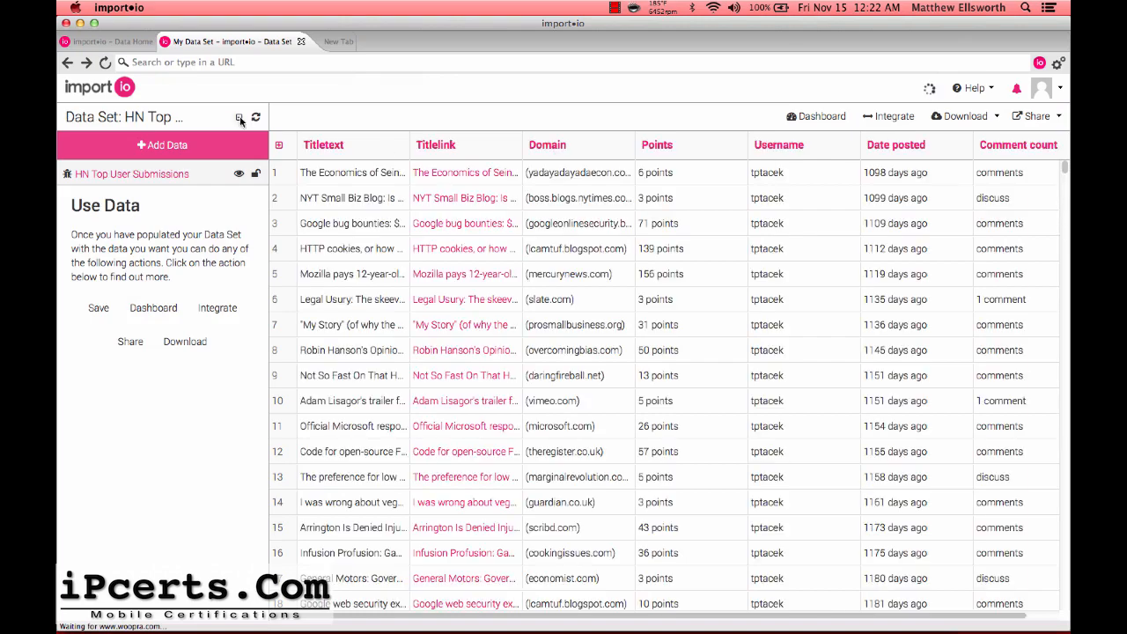
left_click(147, 117)
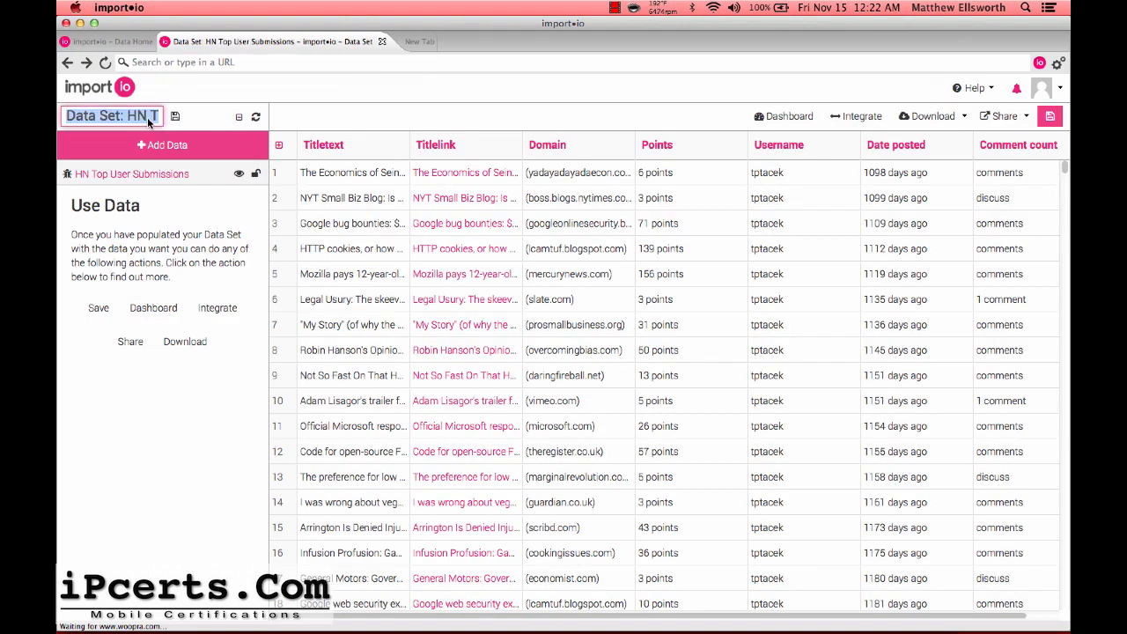
type("HN user T")
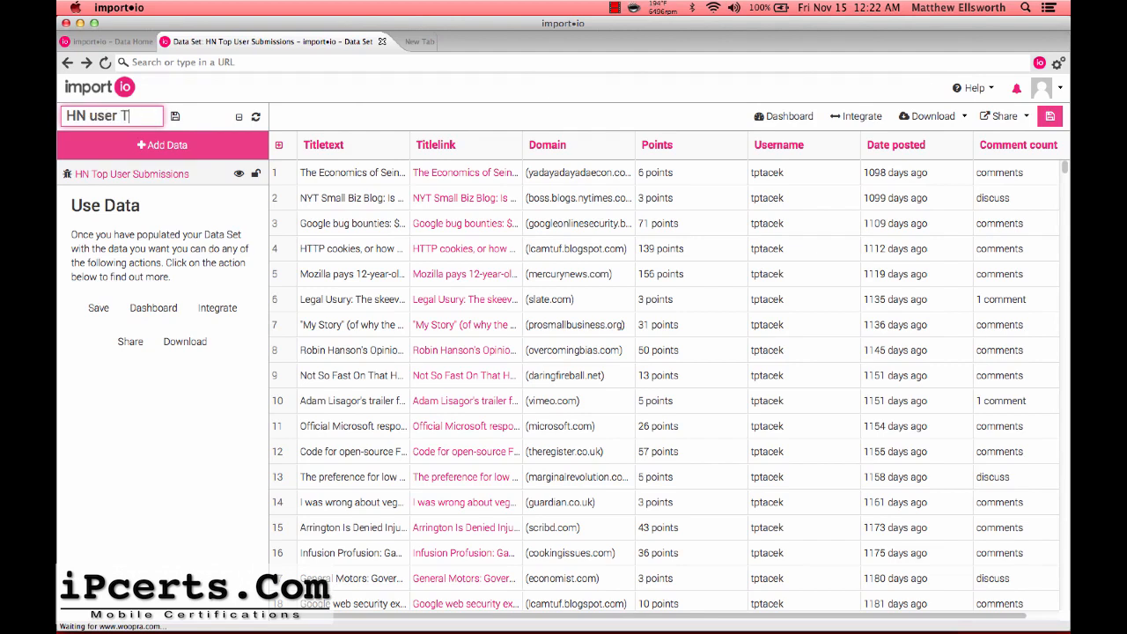
key("BackSpace")
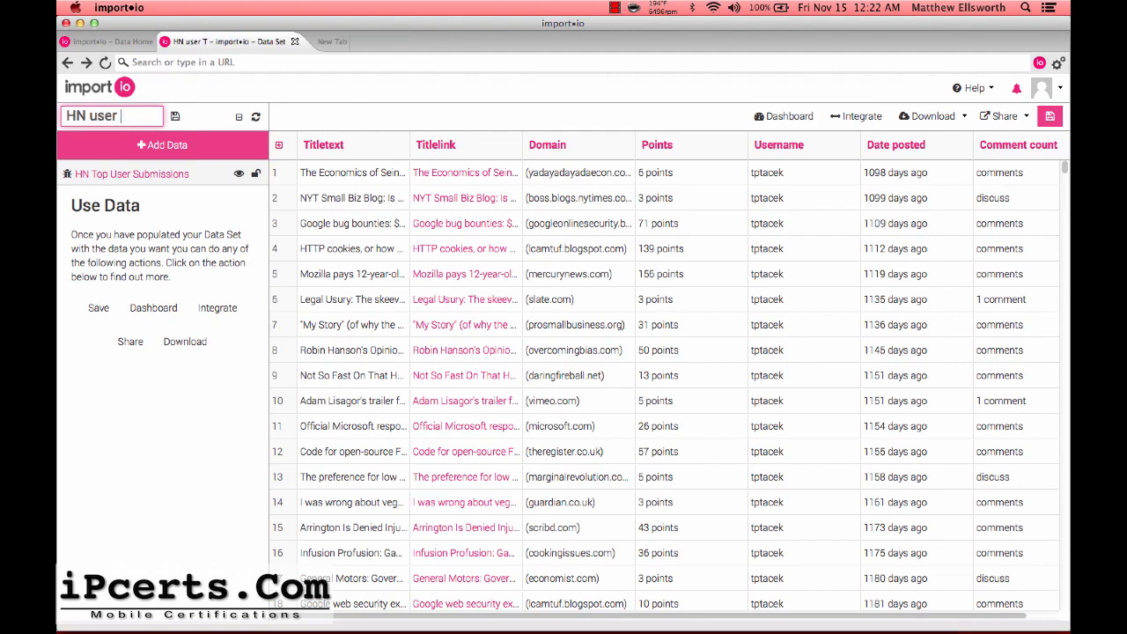
type("tptace")
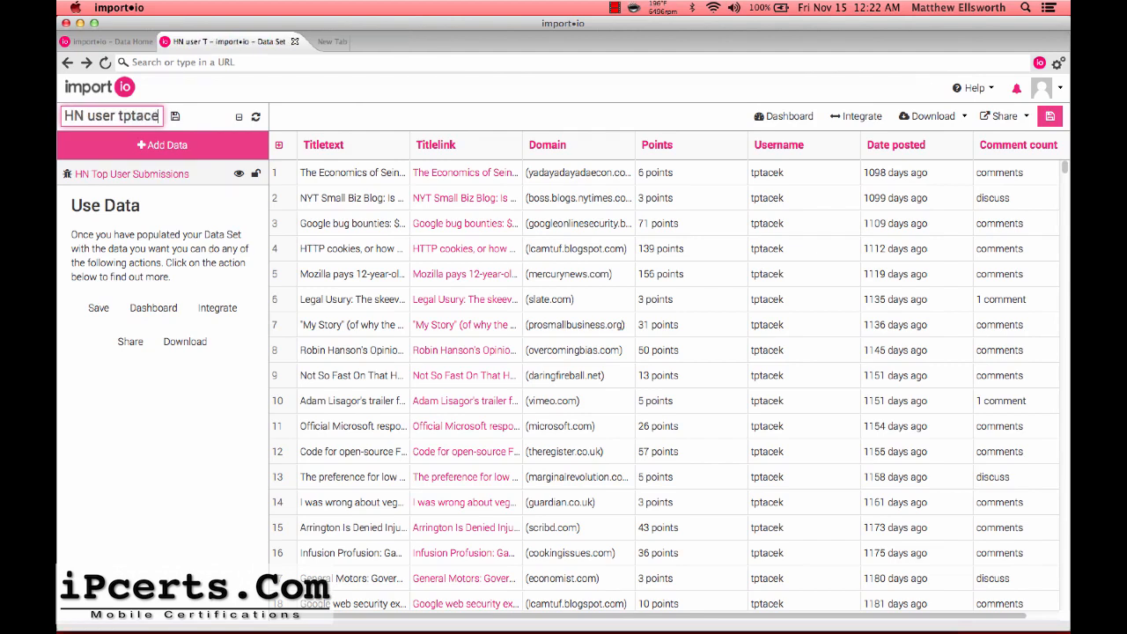
type("k submissio")
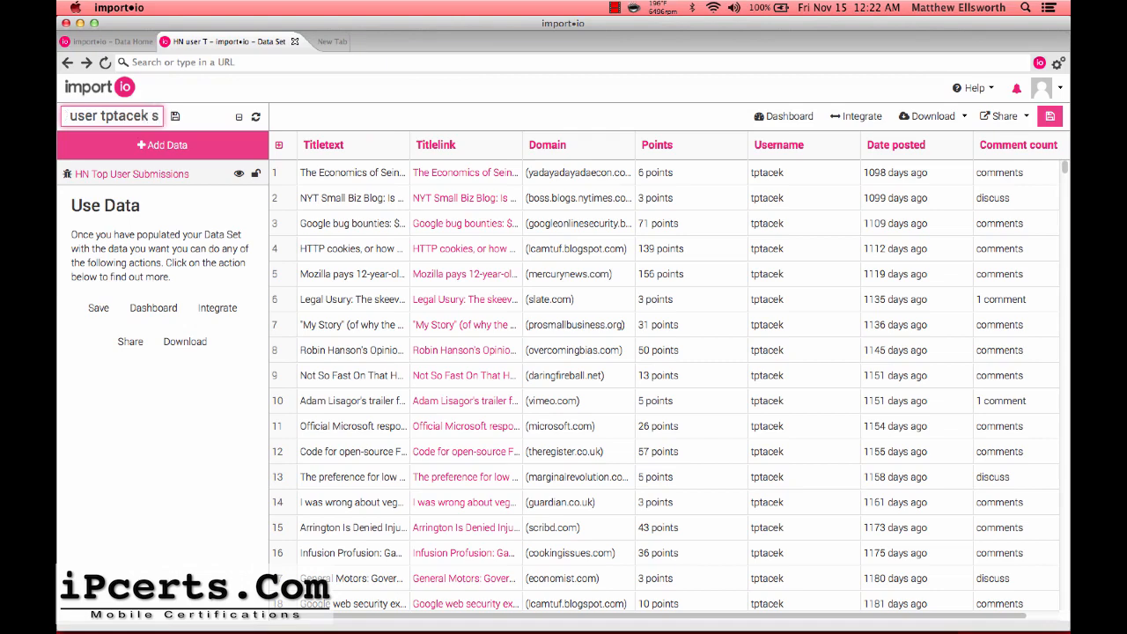
type("ns")
left_click(178, 116)
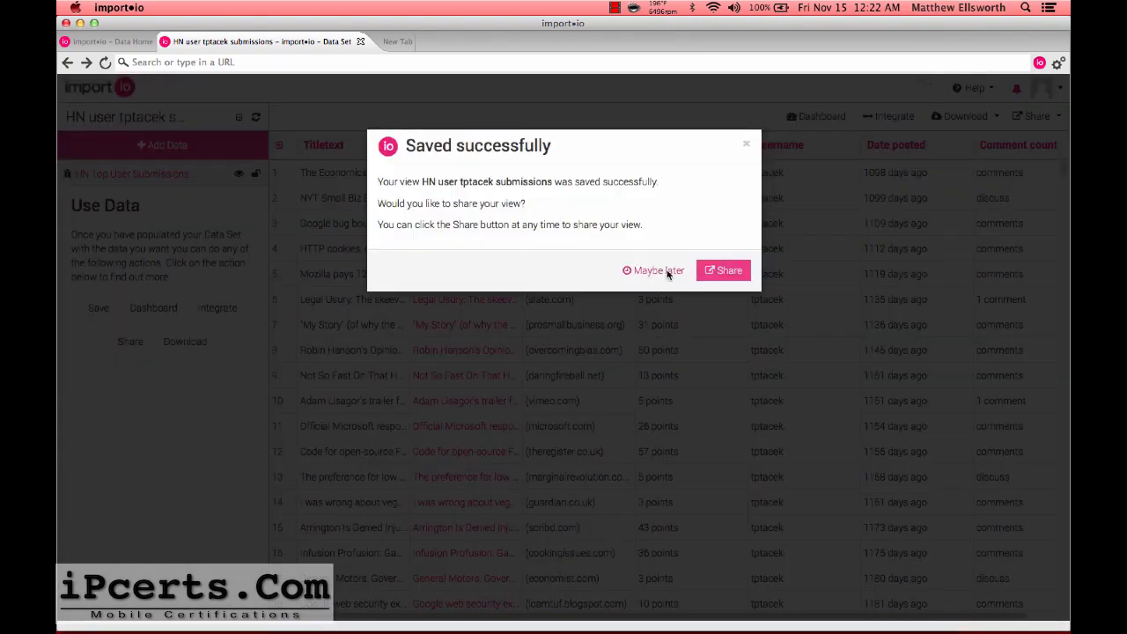
left_click(669, 272)
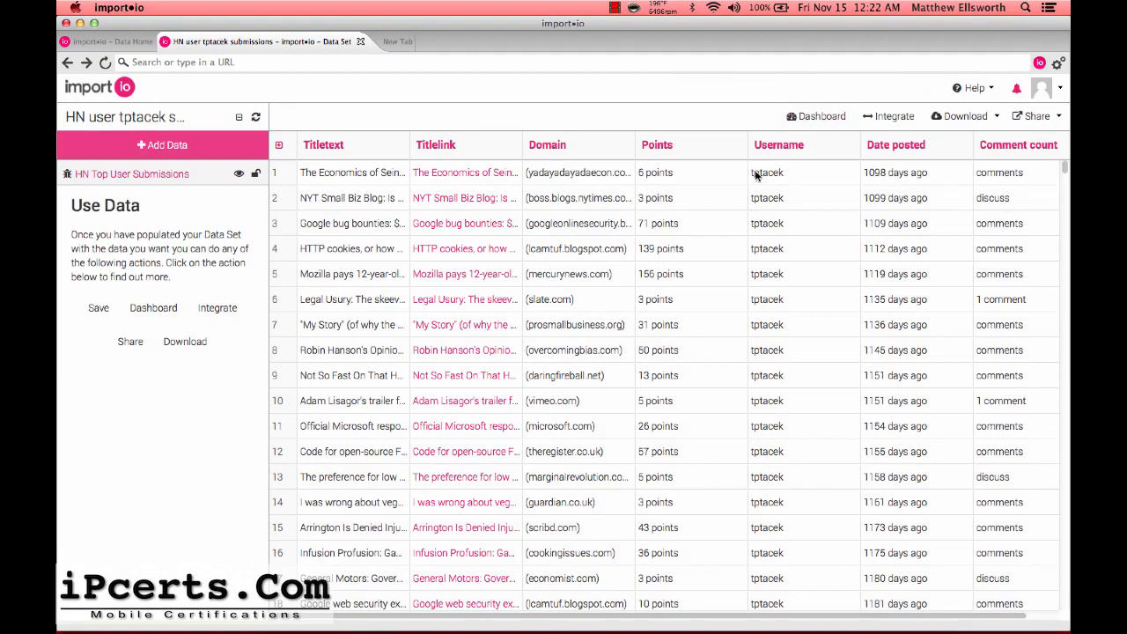
Look through the uploaded submission rows, checking titles, domains, points, posting dates and comment counts
scroll(749, 272, "down", 5)
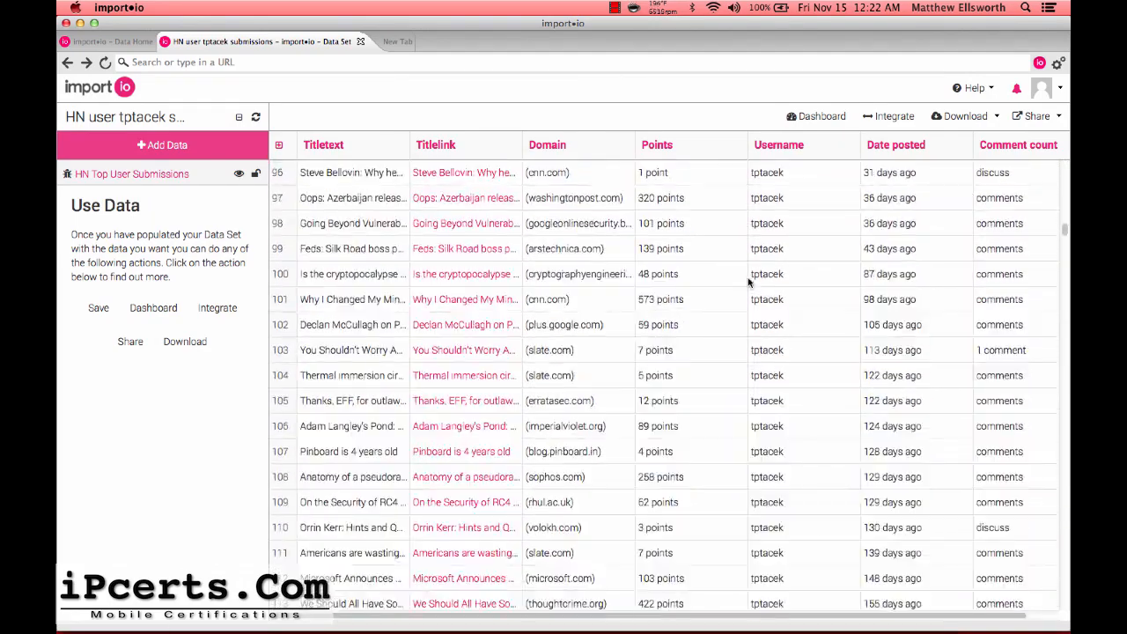
scroll(748, 281, "down", 15)
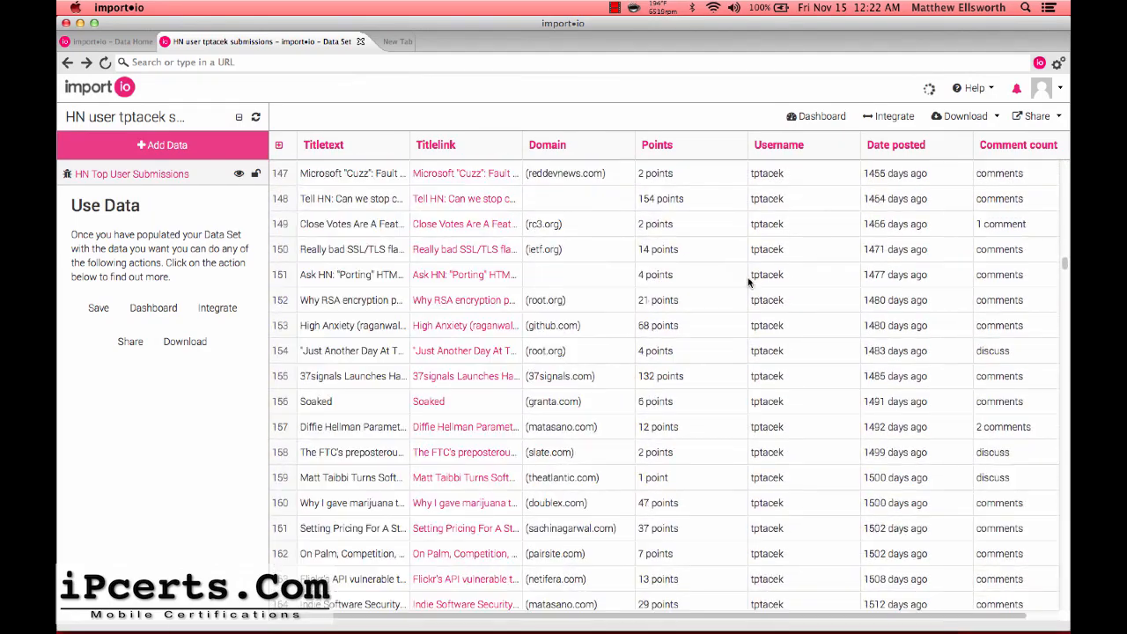
scroll(748, 281, "down", 8)
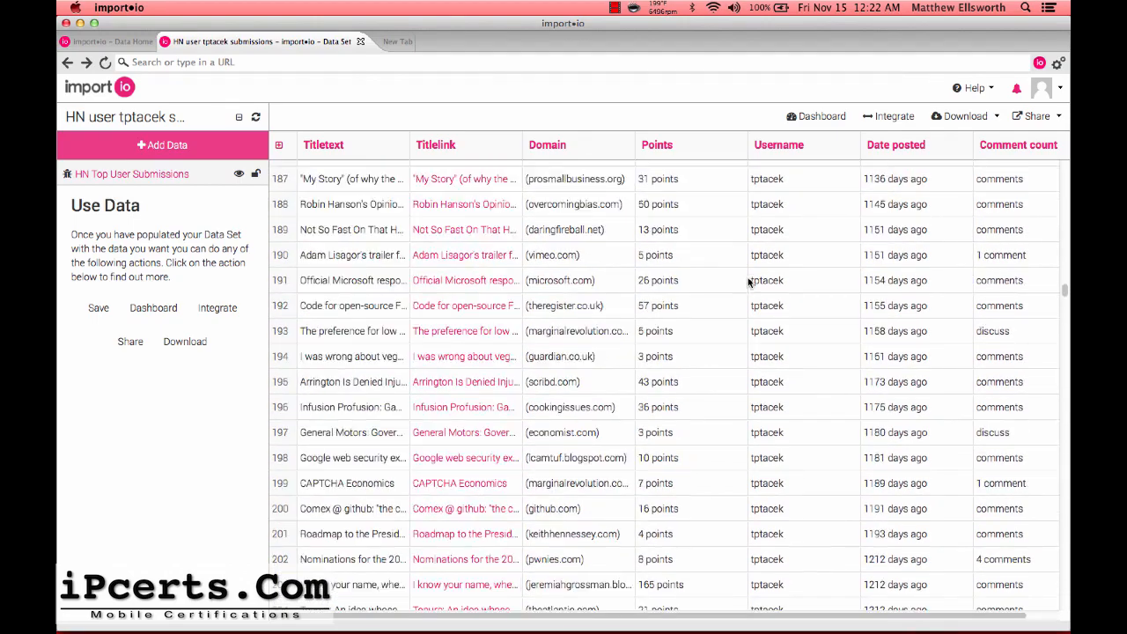
scroll(748, 282, "down", 7)
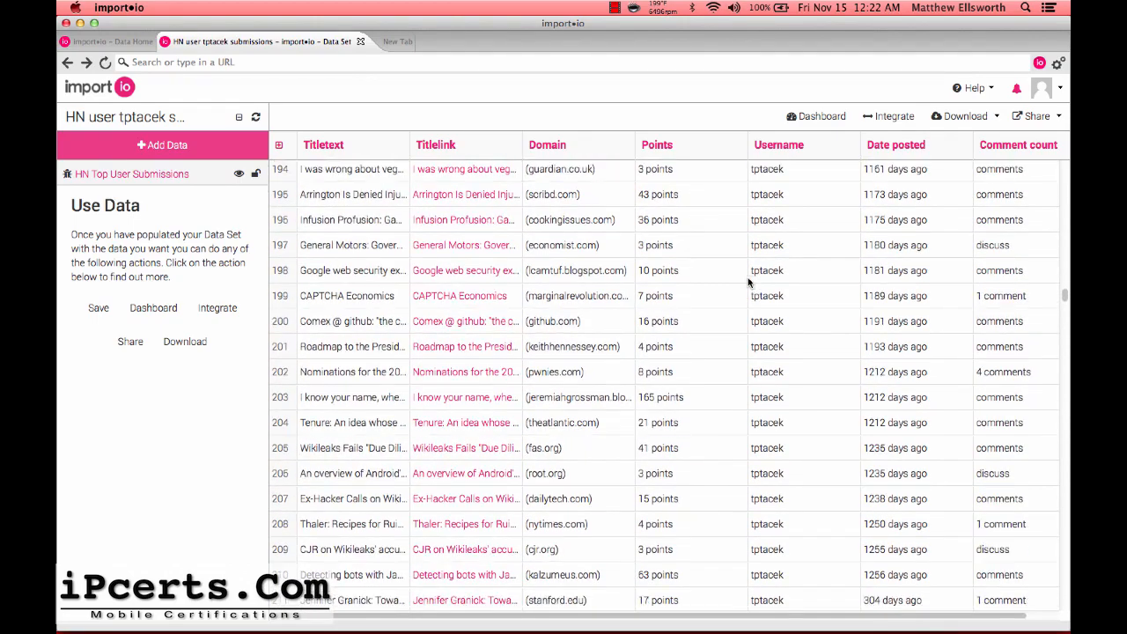
scroll(749, 282, "down", 16)
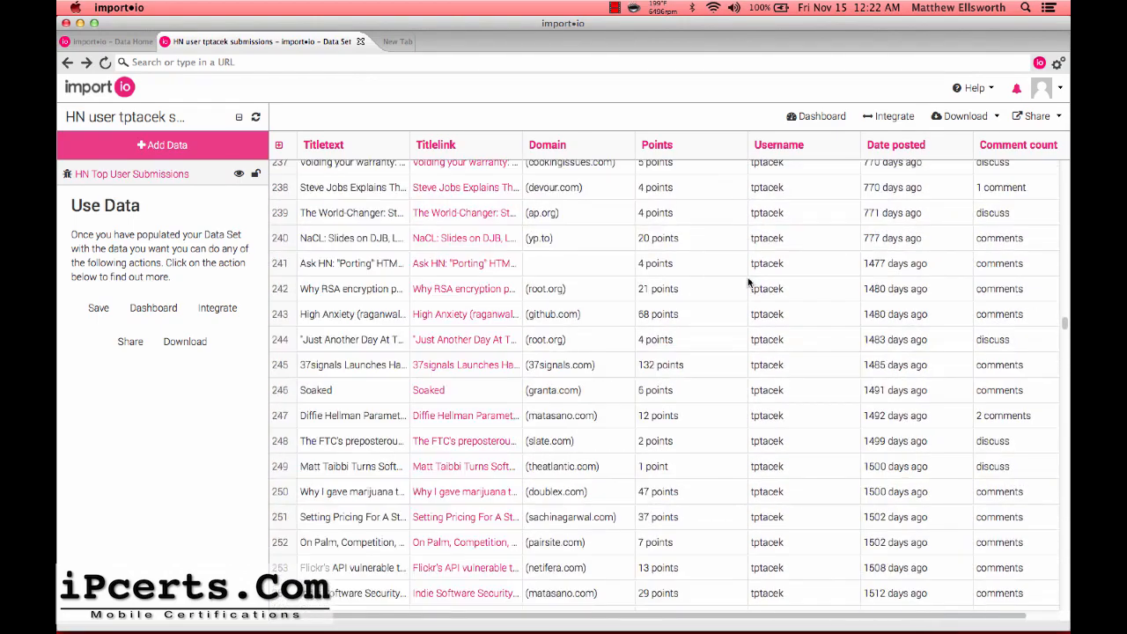
scroll(749, 282, "down", 20)
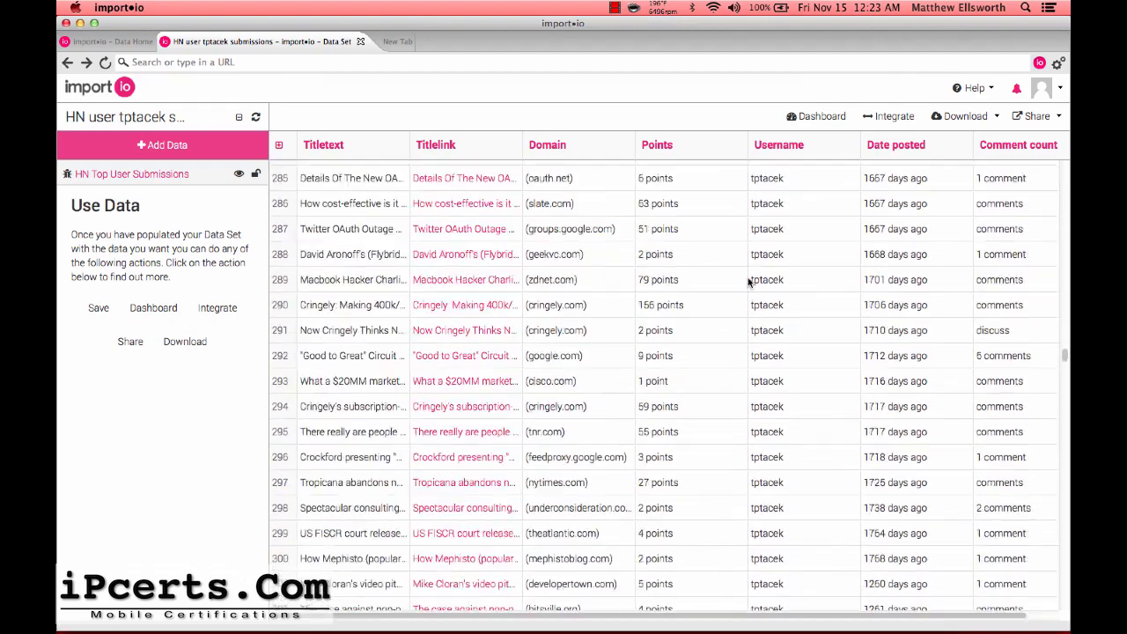
scroll(748, 282, "down", 7)
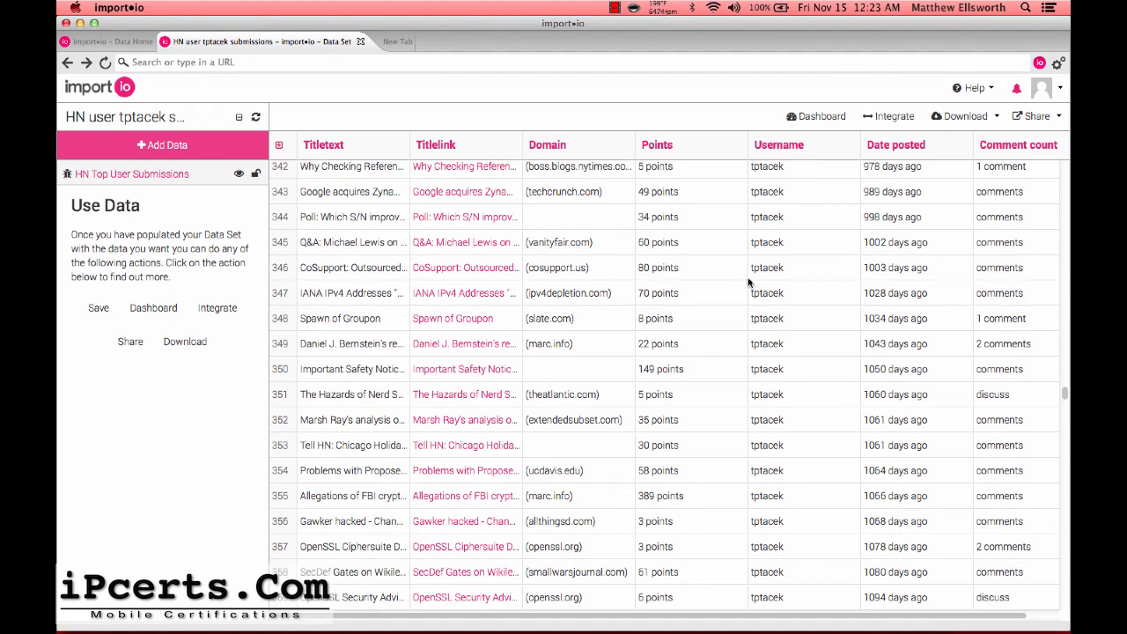
Sort the data set by the Date posted column in descending order
left_click(900, 144)
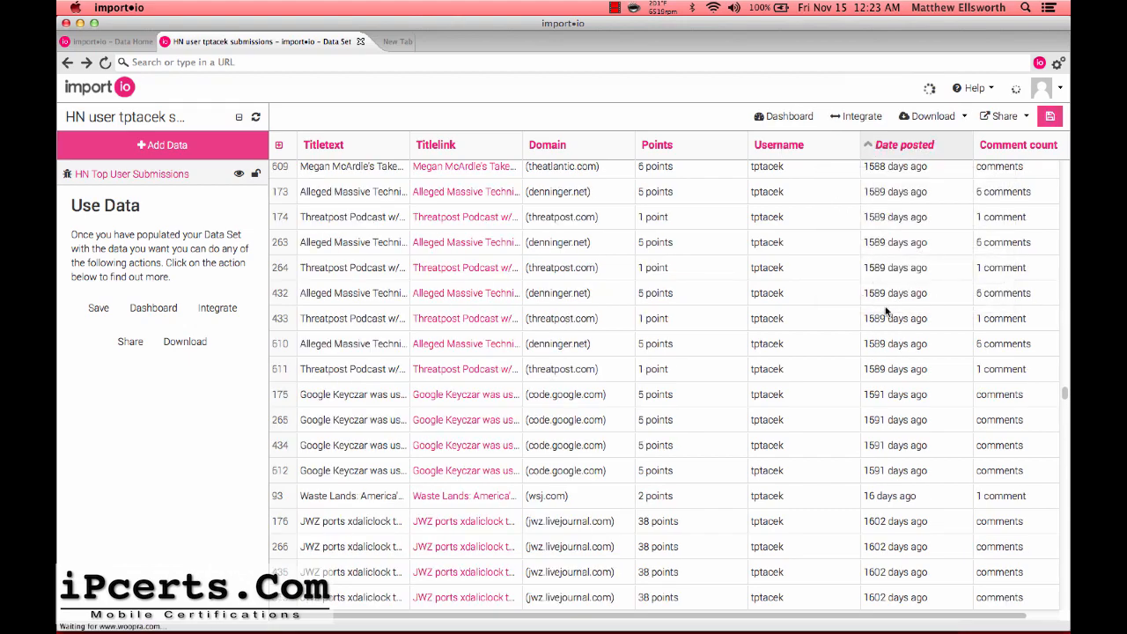
scroll(888, 262, "up", 10)
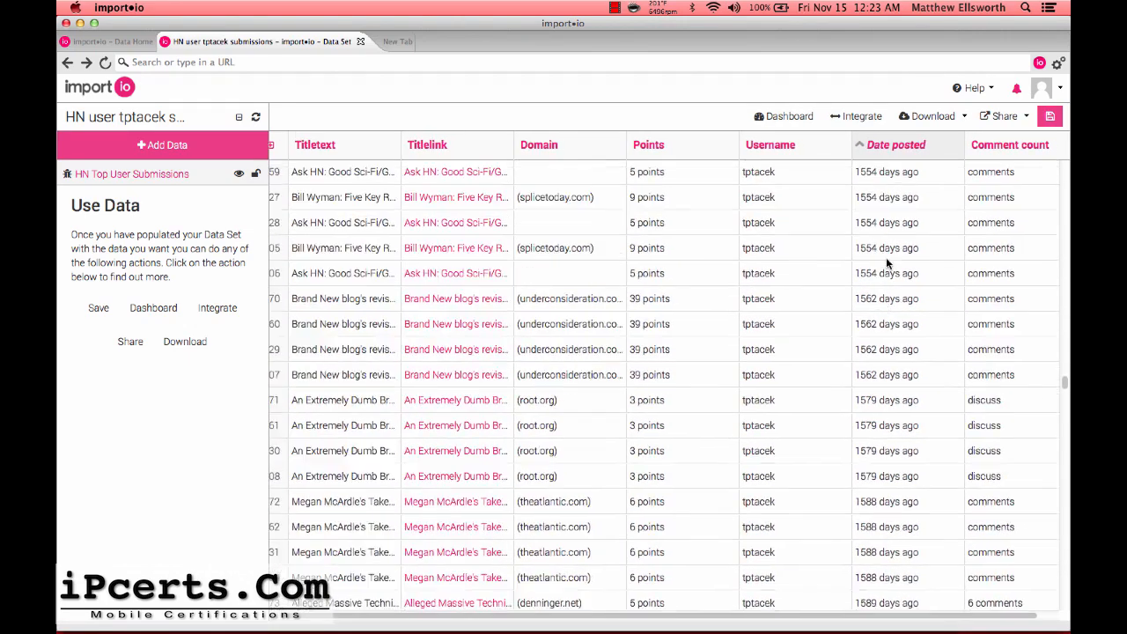
left_click(887, 146)
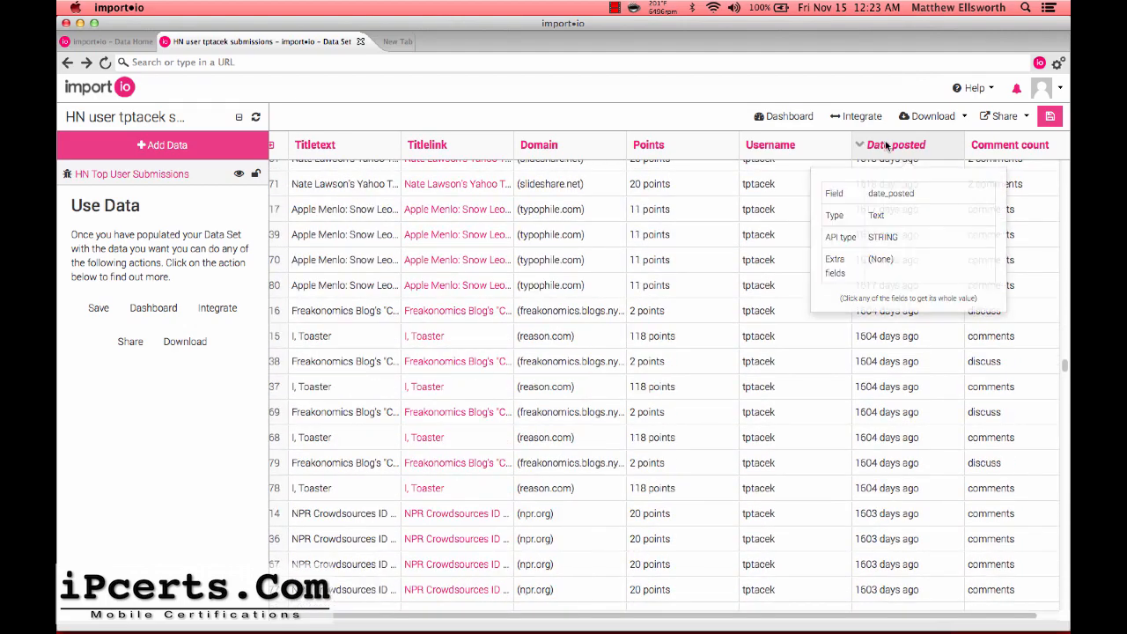
scroll(872, 427, "up", 15)
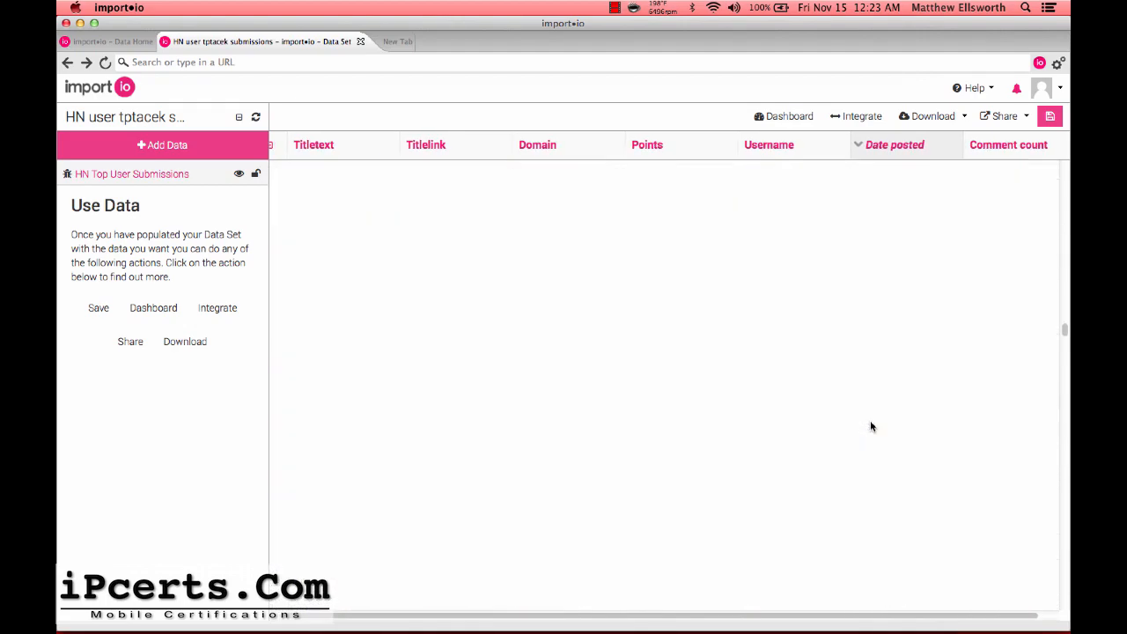
scroll(892, 401, "up", 15)
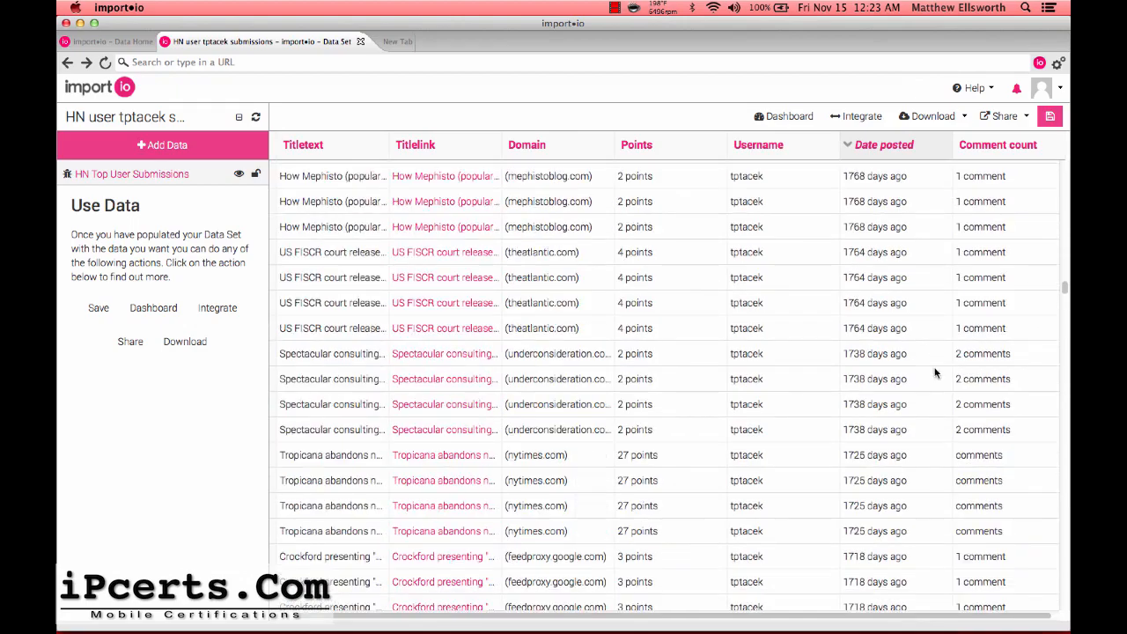
scroll(935, 372, "up", 15)
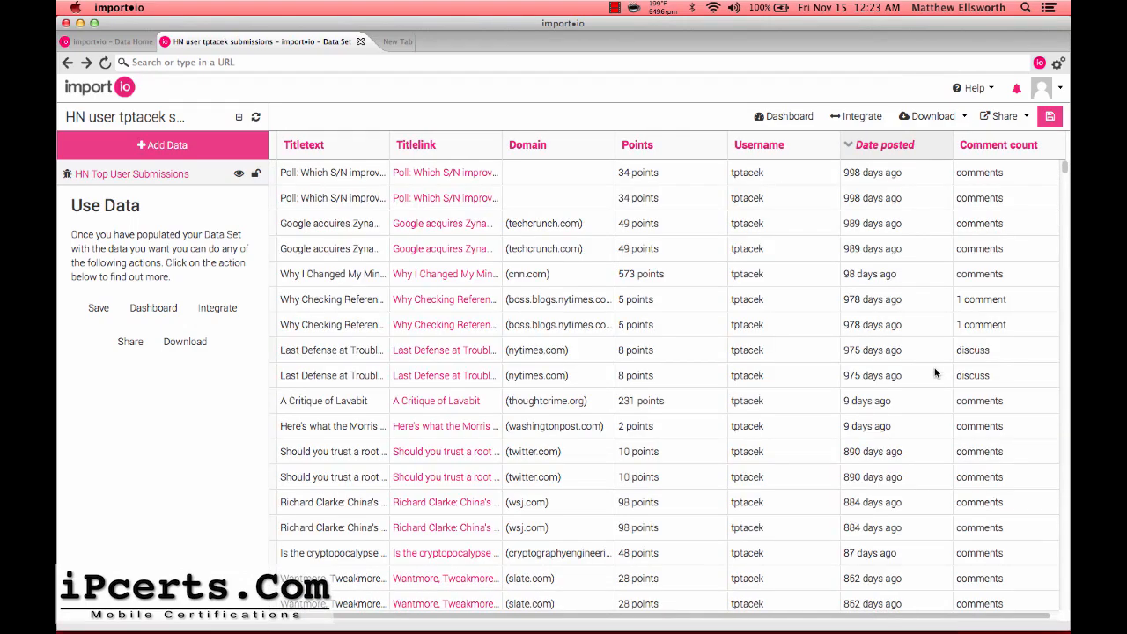
Check the order of the sorted posting dates and save the view without sharing it
scroll(935, 373, "down", 3)
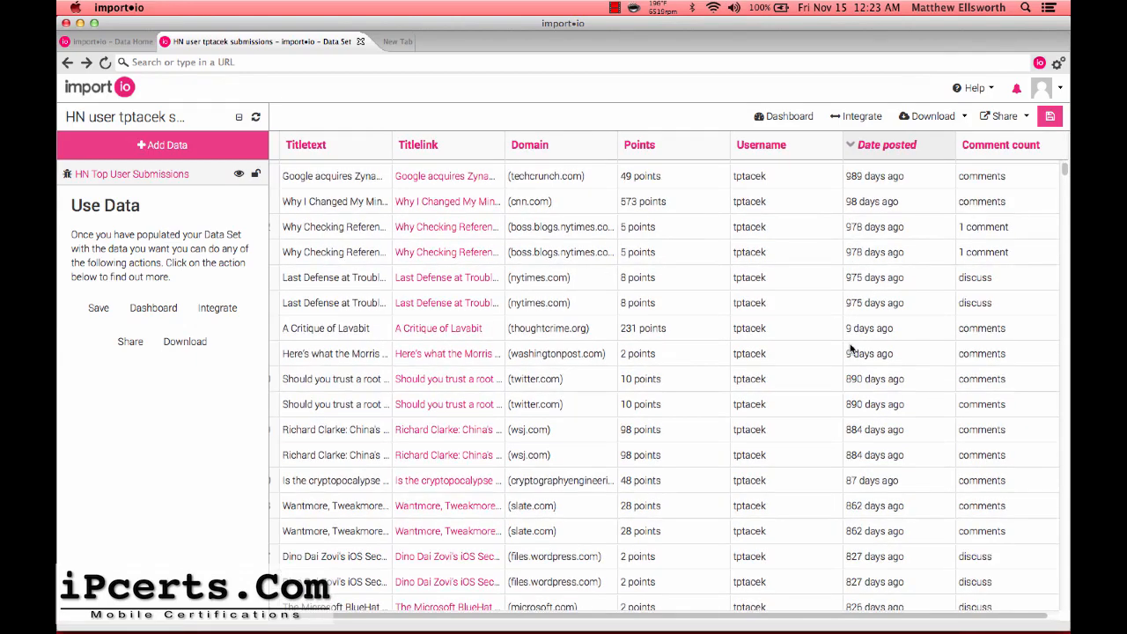
scroll(854, 350, "down", 6)
scroll(851, 349, "down", 20)
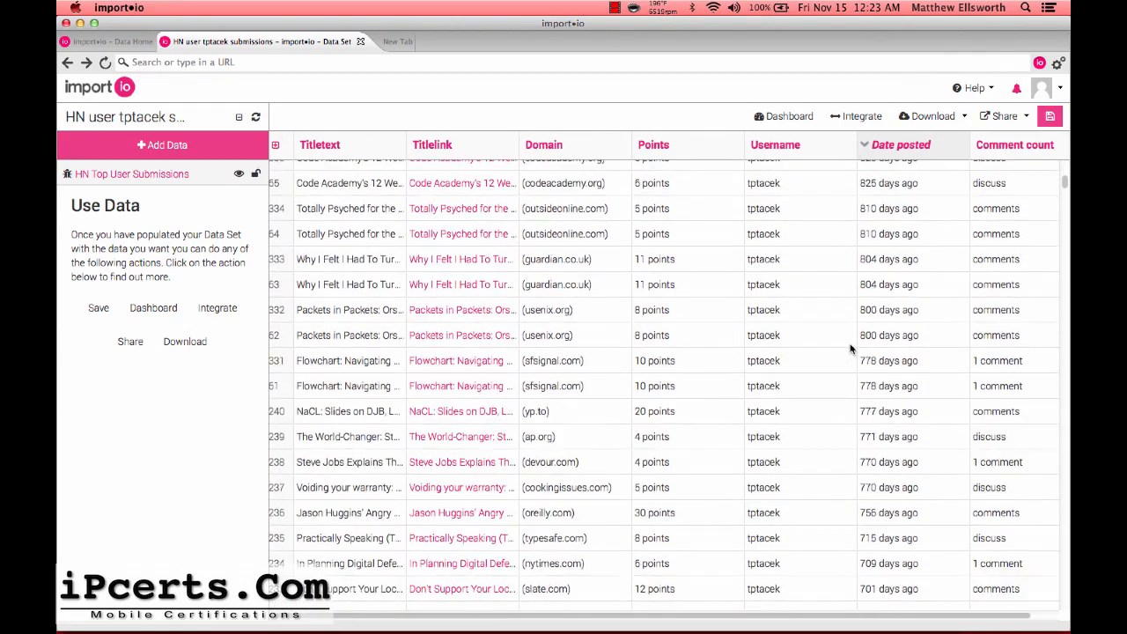
scroll(851, 348, "down", 12)
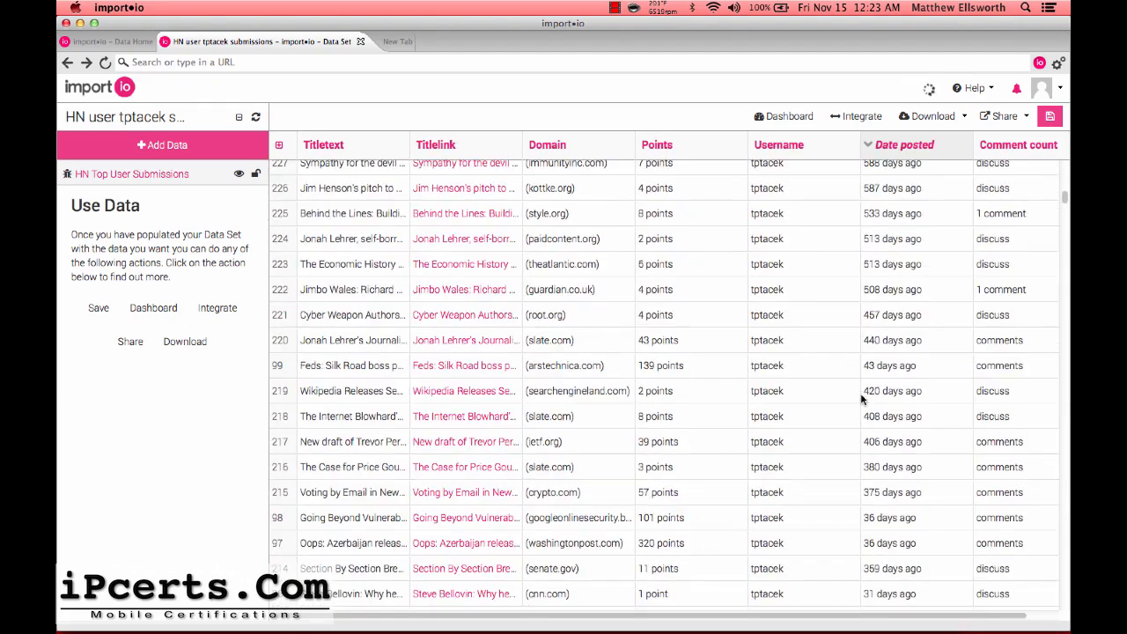
scroll(862, 391, "down", 5)
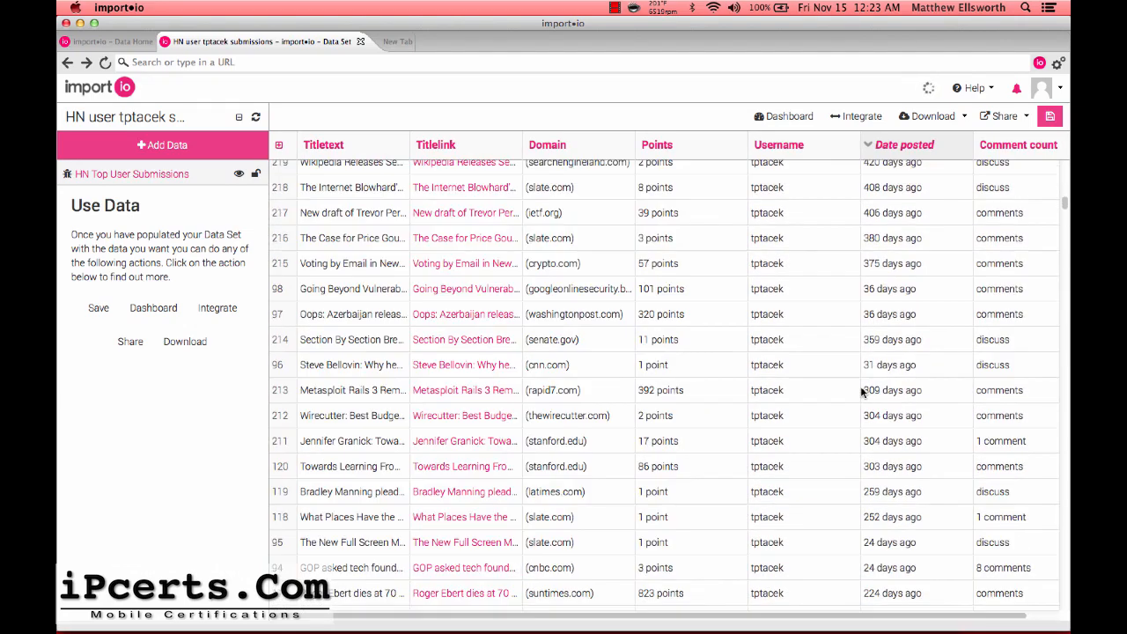
left_click(1053, 118)
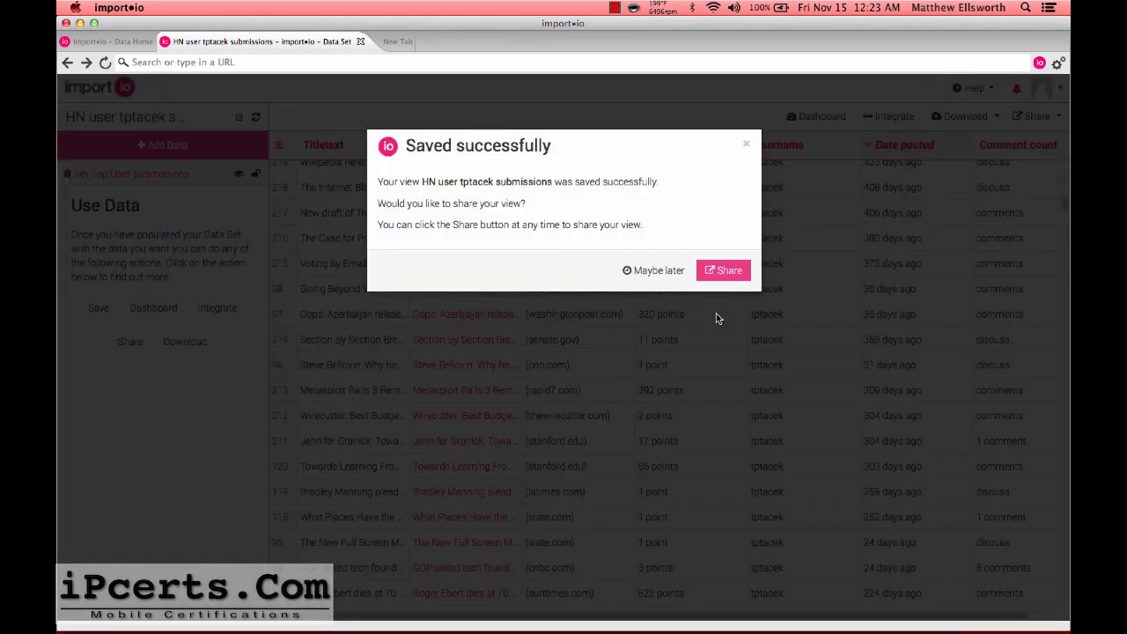
left_click(654, 270)
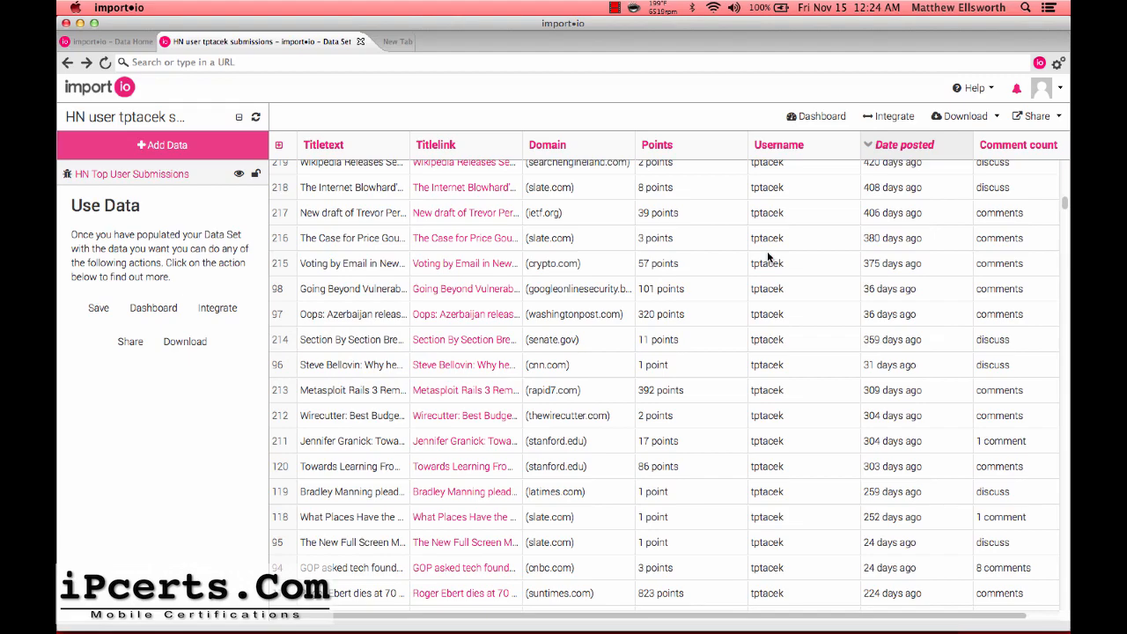
Examine the saved data set from its first rows, comparing the titles, points and posting dates of the submissions
scroll(768, 256, "up", 10)
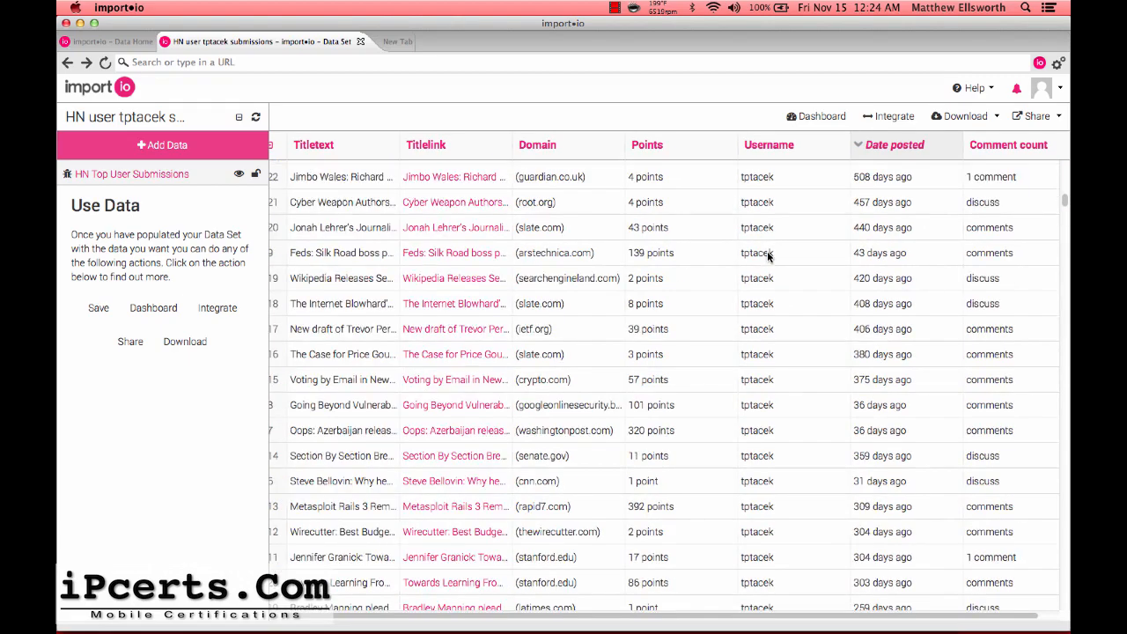
scroll(767, 255, "up", 15)
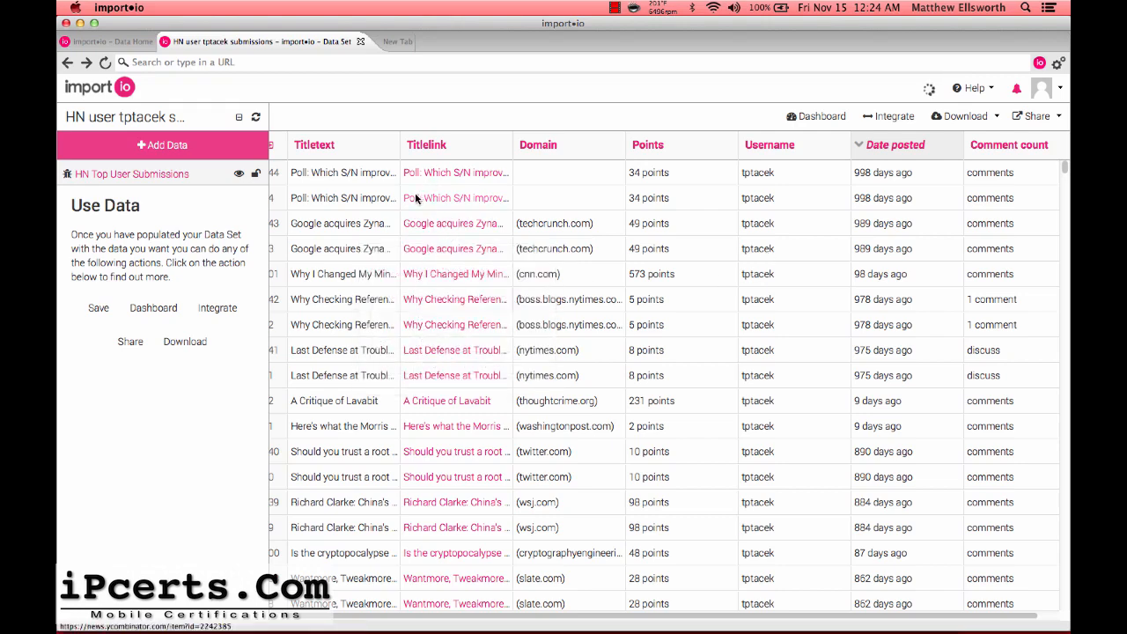
scroll(322, 195, "left", 1)
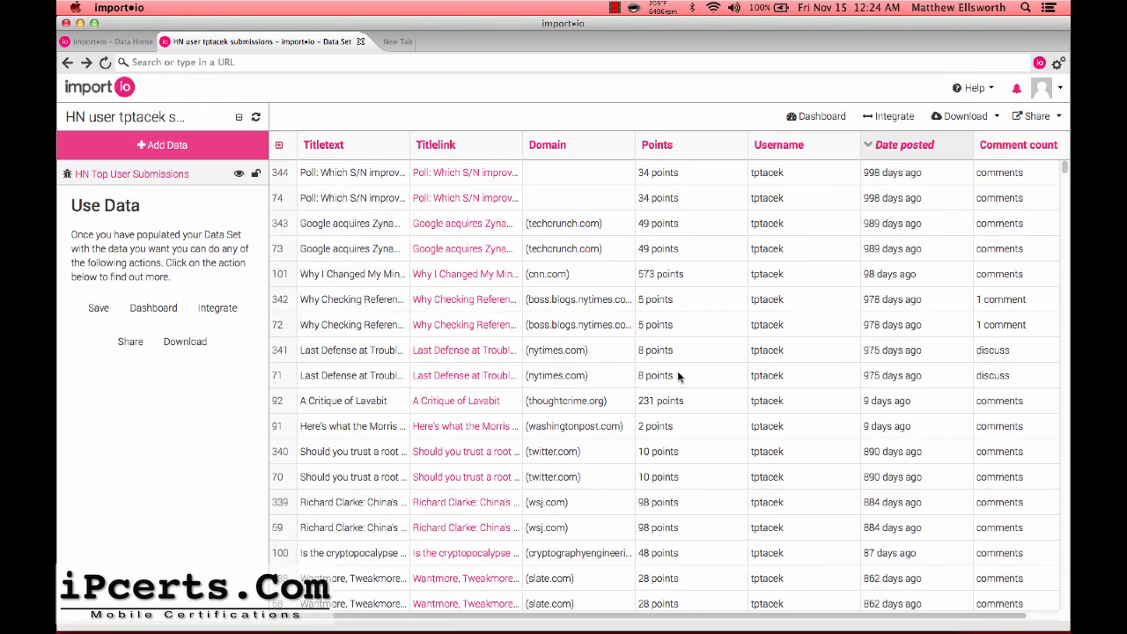
scroll(678, 376, "down", 5)
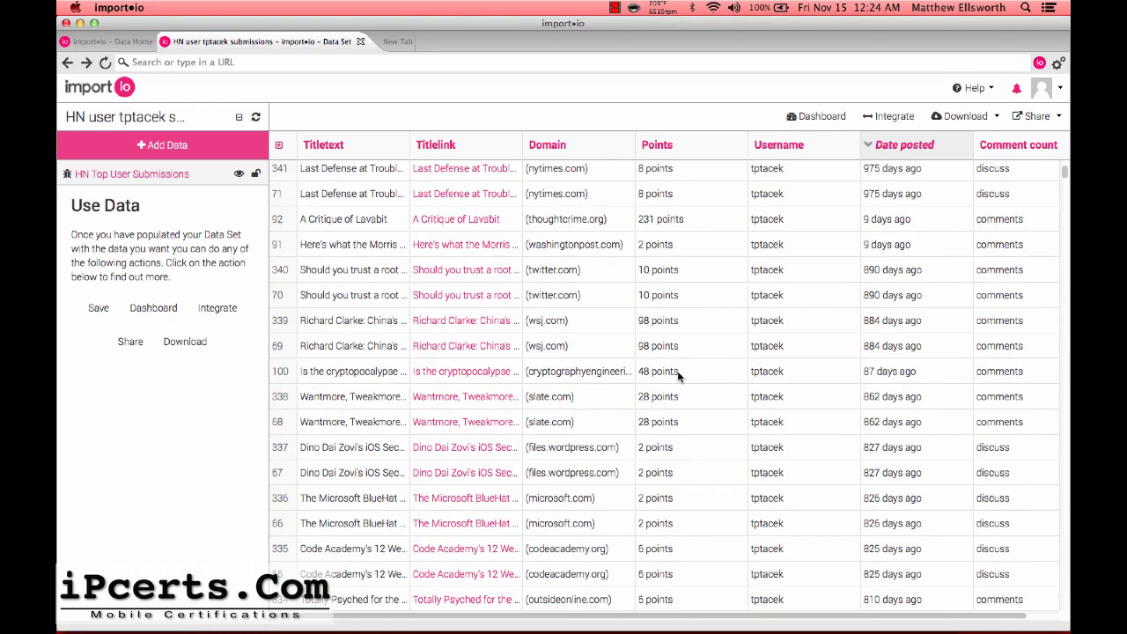
scroll(678, 376, "down", 5)
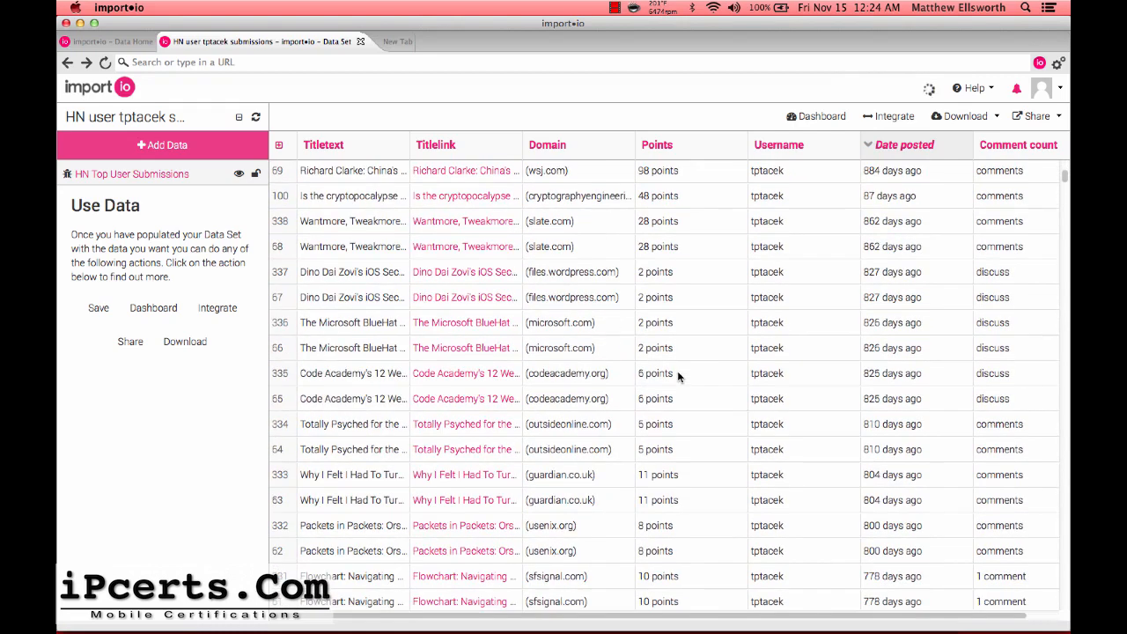